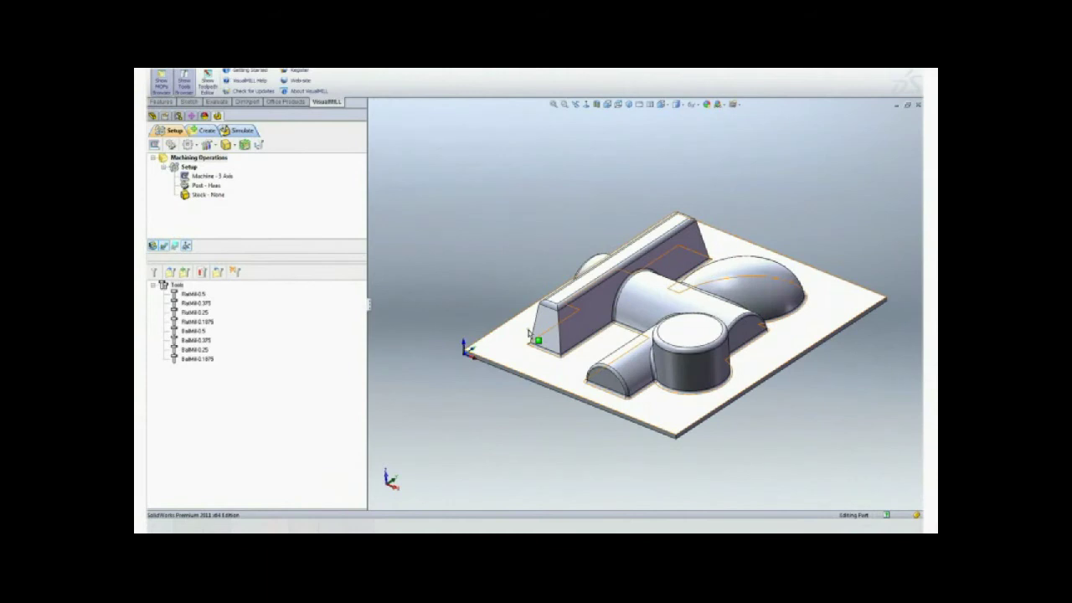
Create a box stock around the part with a height of 1.25 and show the stock in the view
{"action": "scroll", "coordinate": [665, 361], "scroll_direction": "down", "scroll_amount": 2}
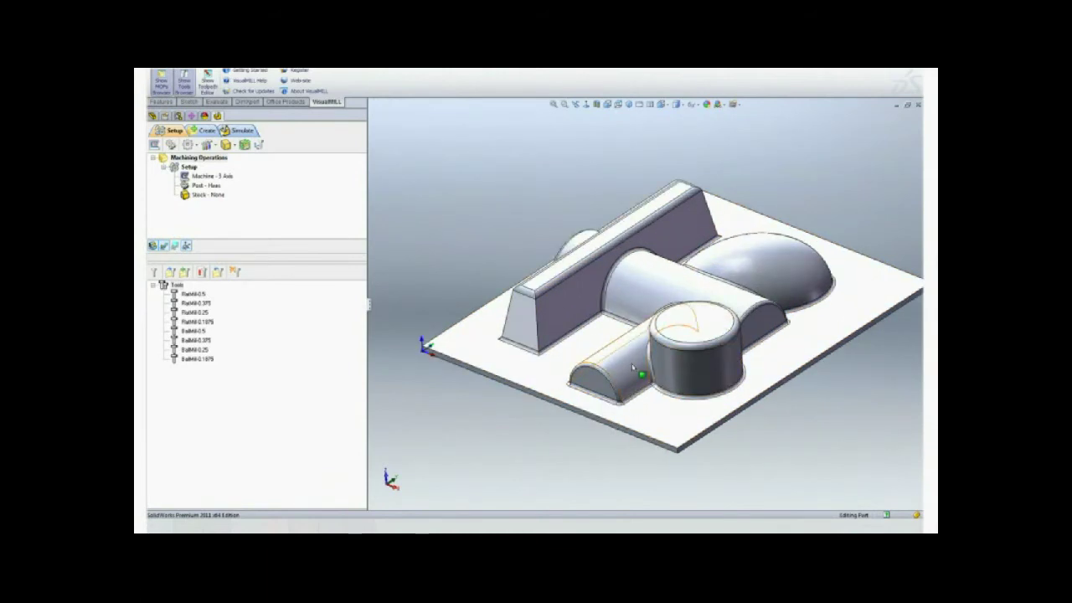
{"action": "mouse_move", "coordinate": [559, 325]}
{"action": "middle_mouse_down"}
{"action": "mouse_move", "coordinate": [564, 312]}
{"action": "mouse_move", "coordinate": [563, 330]}
{"action": "middle_mouse_up"}
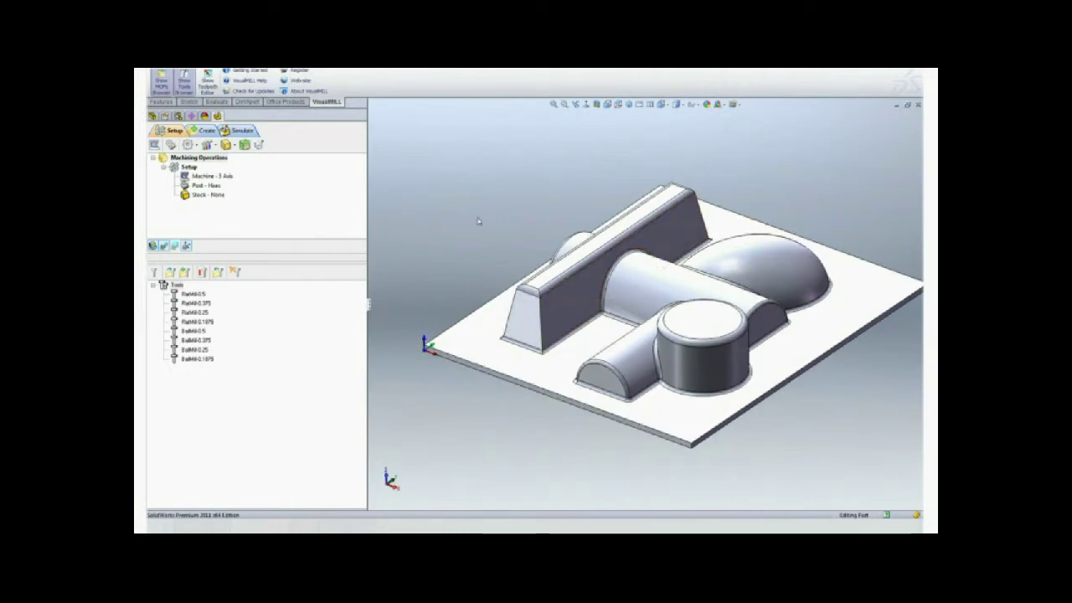
{"action": "left_click", "coordinate": [235, 147]}
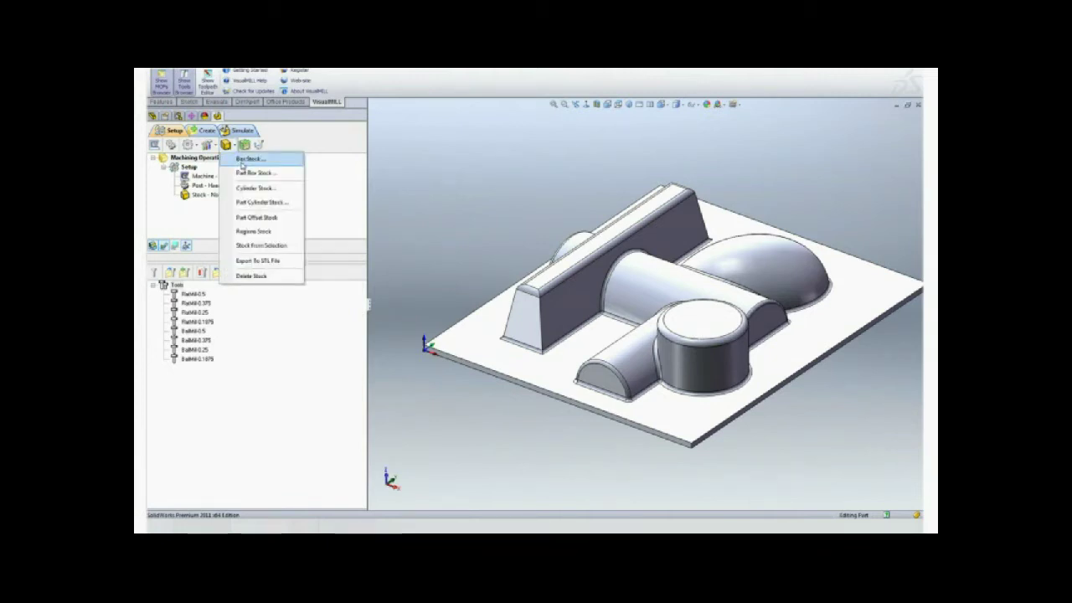
{"action": "left_click", "coordinate": [242, 159]}
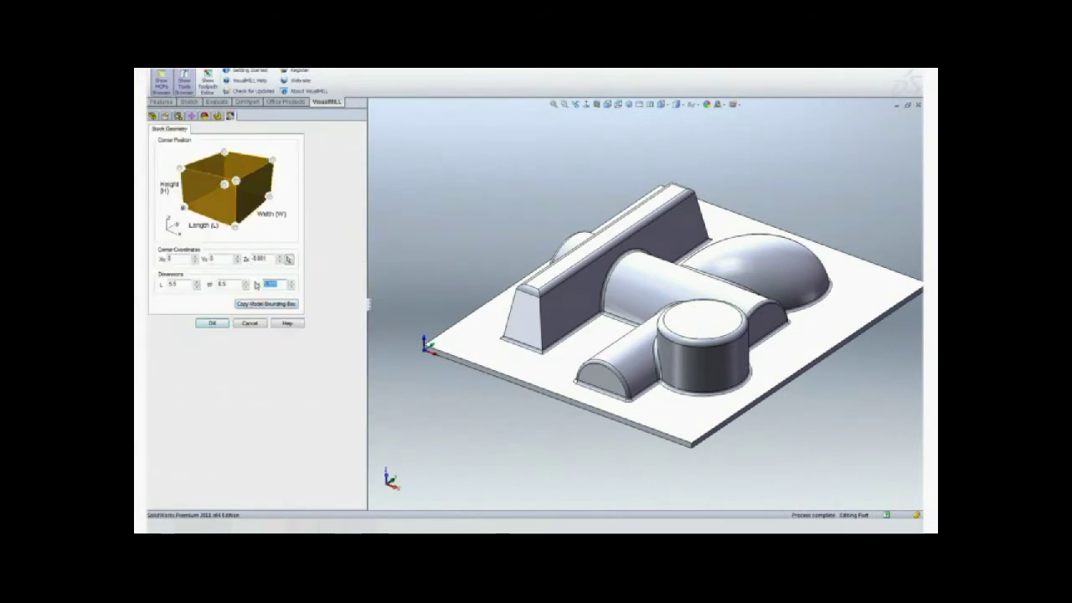
{"action": "type", "text": "1.25"}
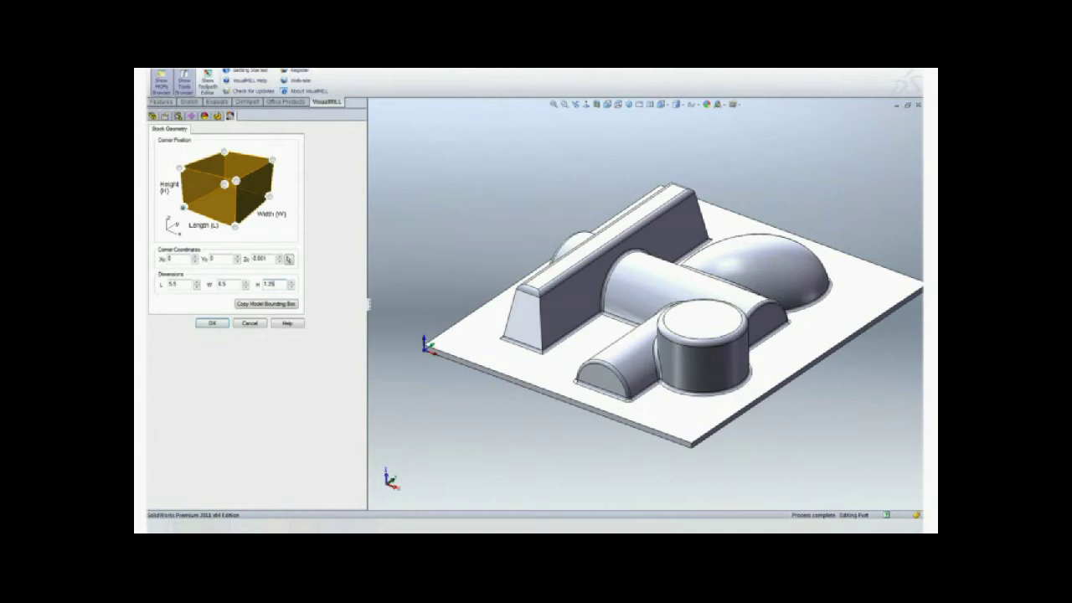
{"action": "left_click", "coordinate": [223, 324]}
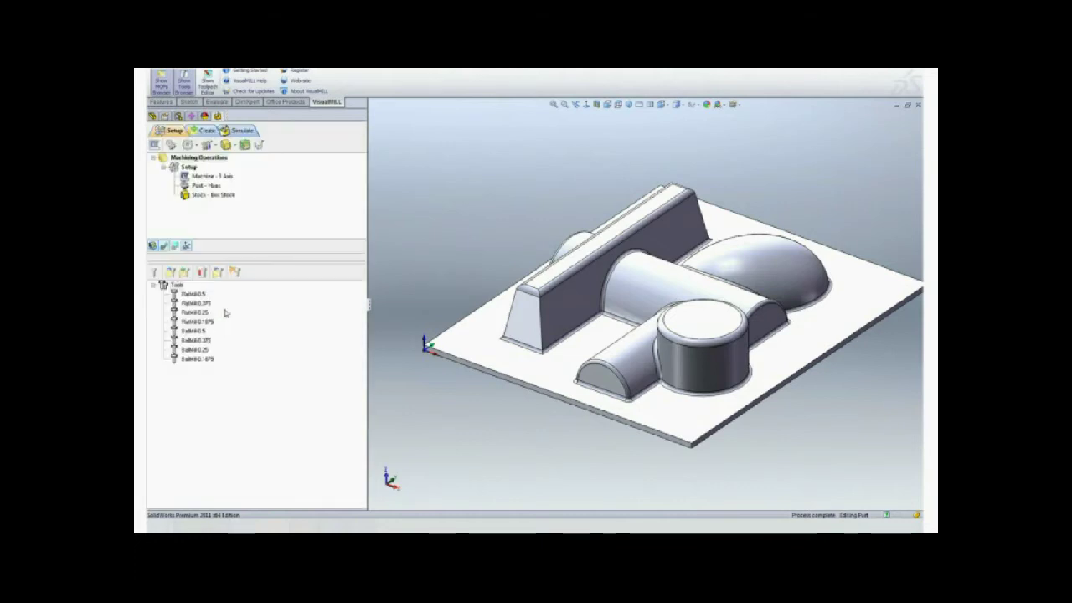
{"action": "left_click", "coordinate": [194, 196]}
{"action": "left_click", "coordinate": [153, 245]}
Set the machining coordinate system origin to the stock box's south-west corner at the highest Z and generate it
{"action": "left_click", "coordinate": [258, 147]}
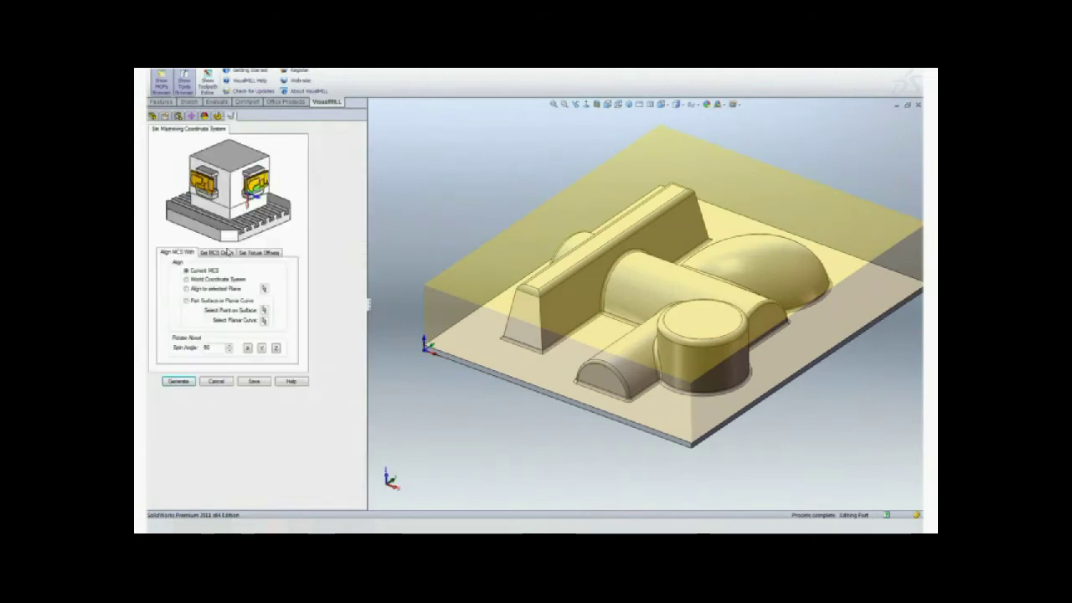
{"action": "left_click", "coordinate": [222, 253]}
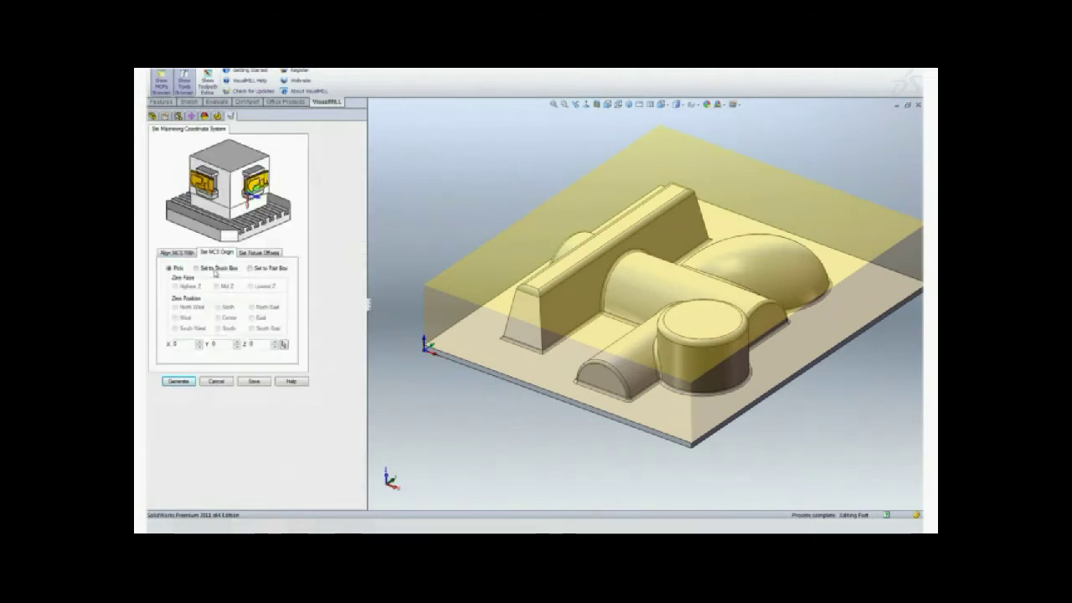
{"action": "left_click", "coordinate": [214, 270]}
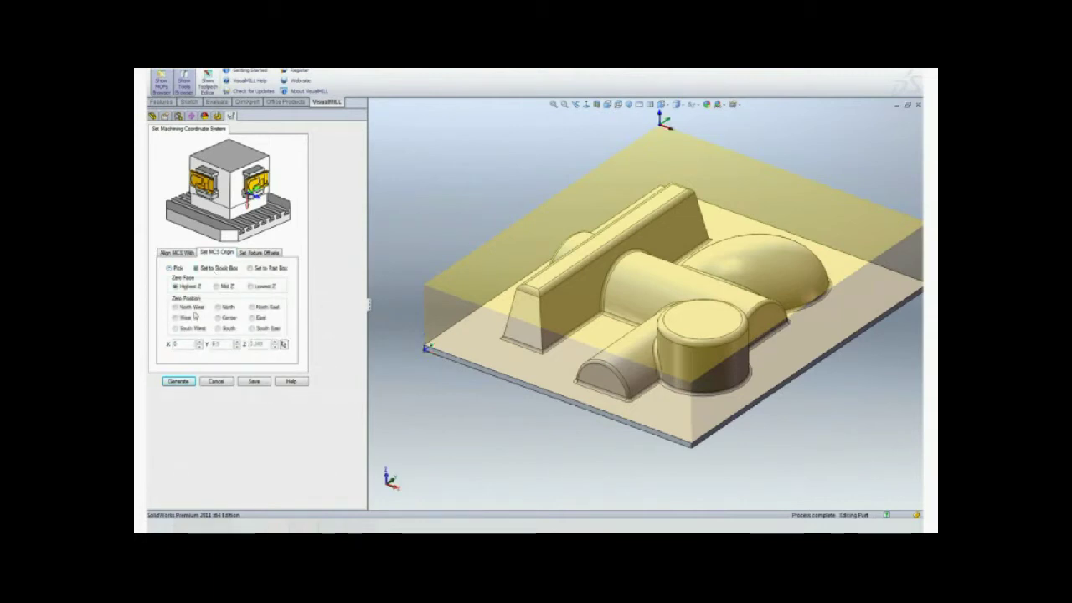
{"action": "left_click", "coordinate": [180, 382]}
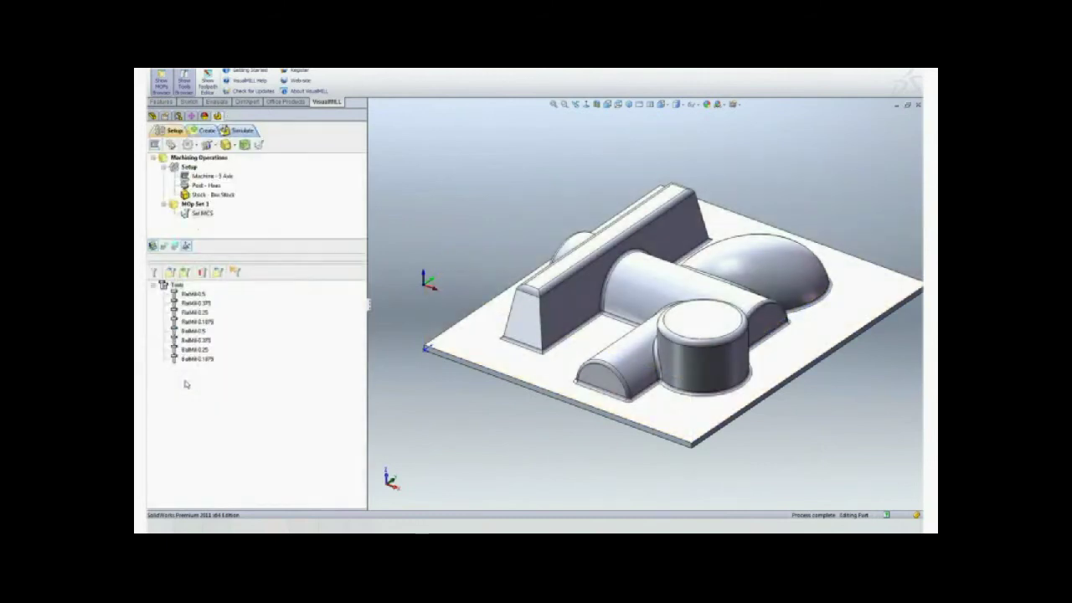
Start a Horizontal Roughing operation with the 0.5 flat mill and load its feeds and speeds from the tool
{"action": "left_click", "coordinate": [205, 131]}
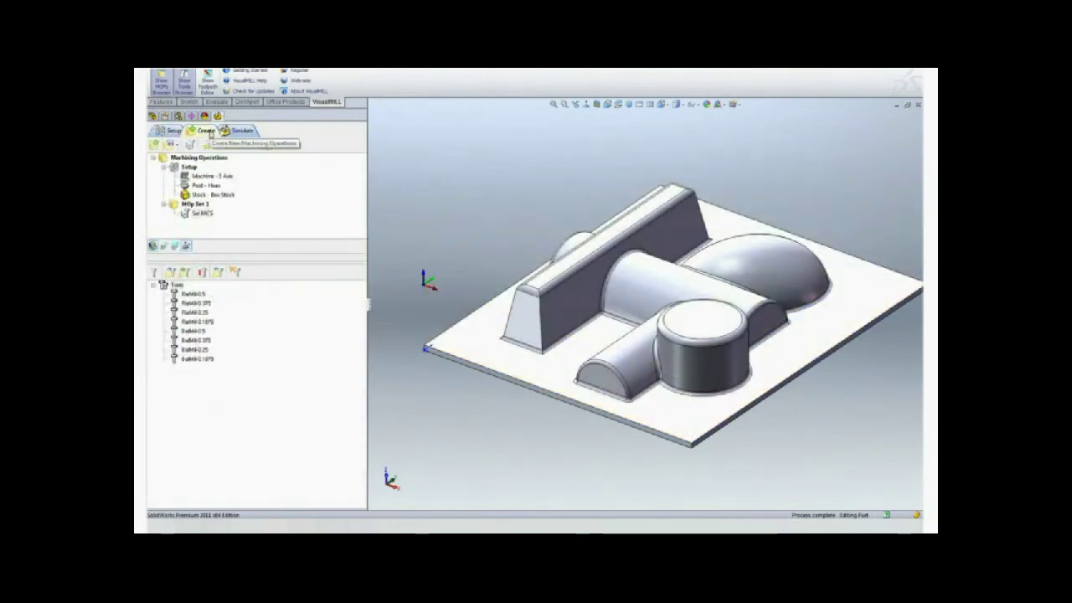
{"action": "left_click", "coordinate": [232, 145]}
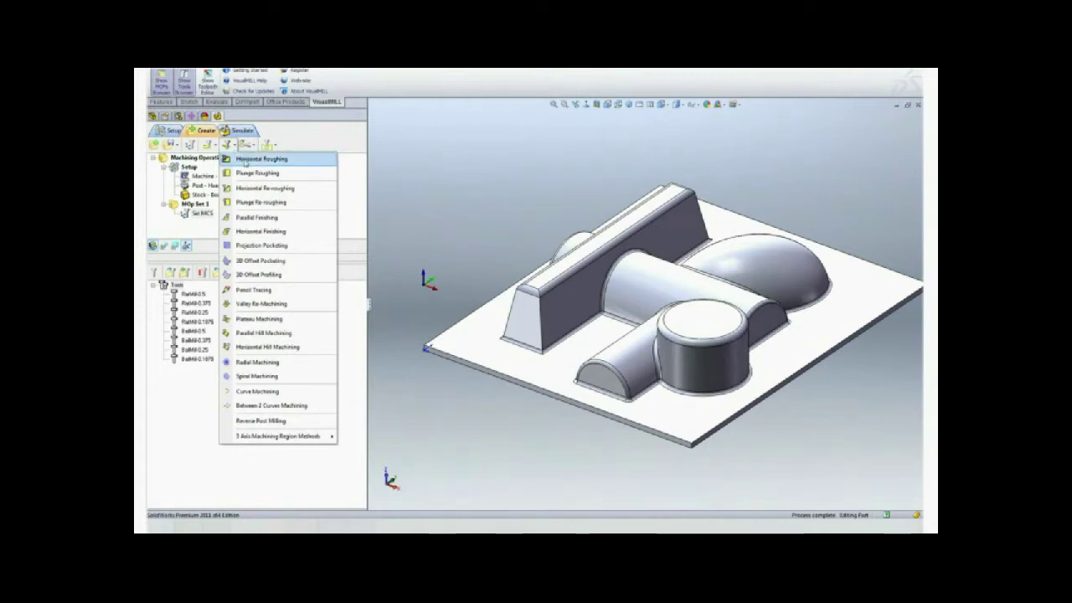
{"action": "left_click", "coordinate": [244, 160]}
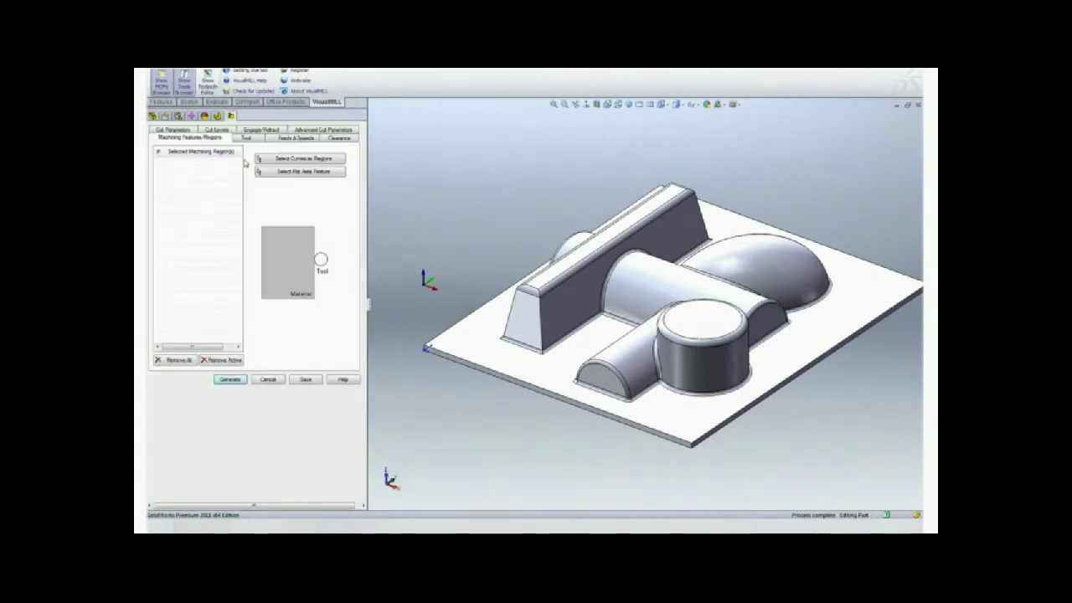
{"action": "left_click", "coordinate": [254, 139]}
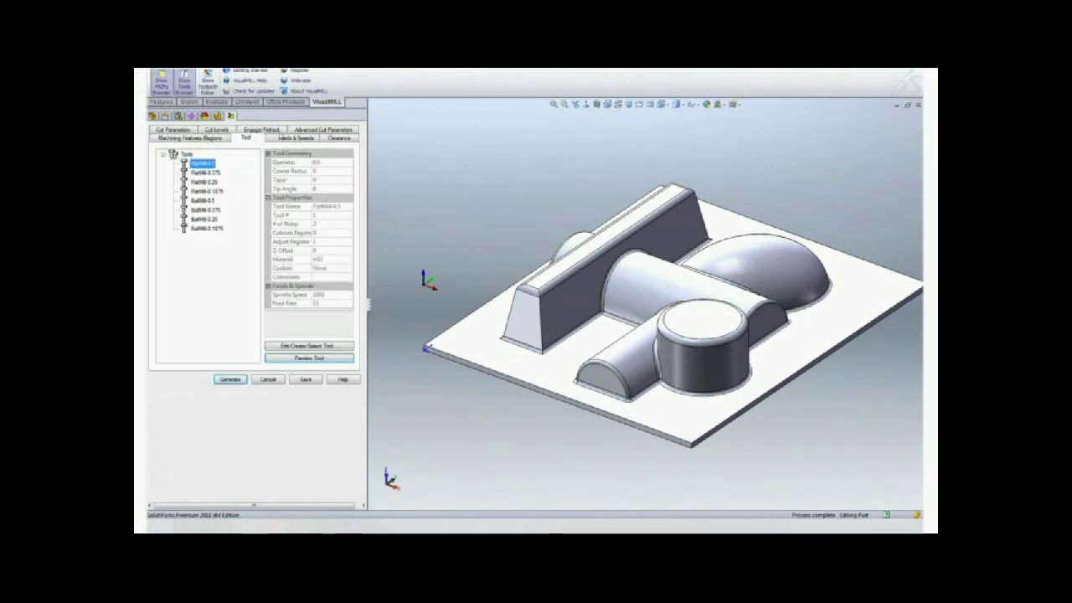
{"action": "left_click", "coordinate": [282, 140]}
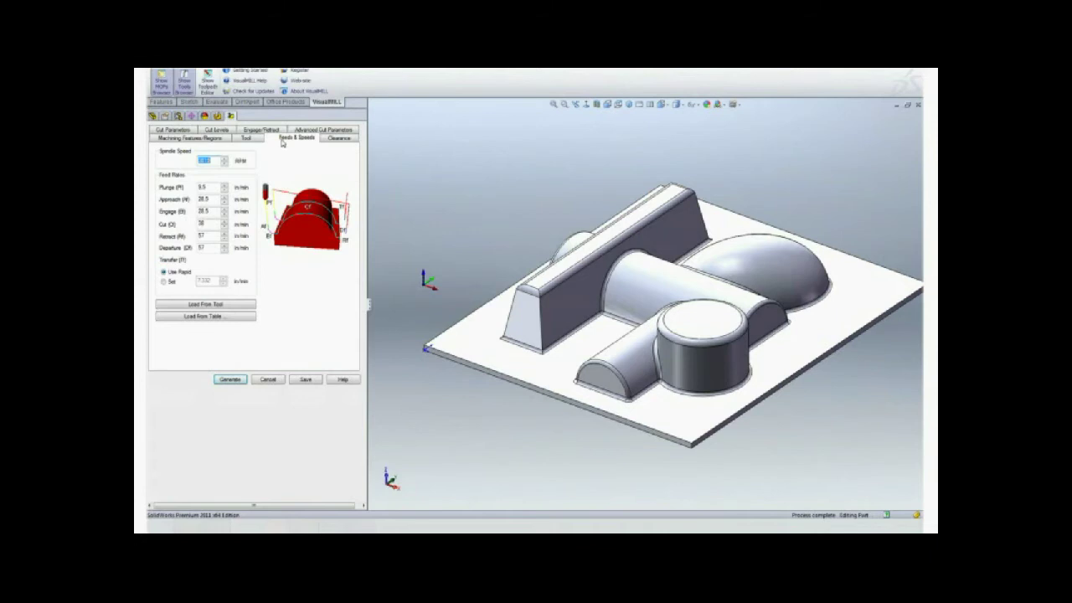
{"action": "left_click", "coordinate": [239, 306]}
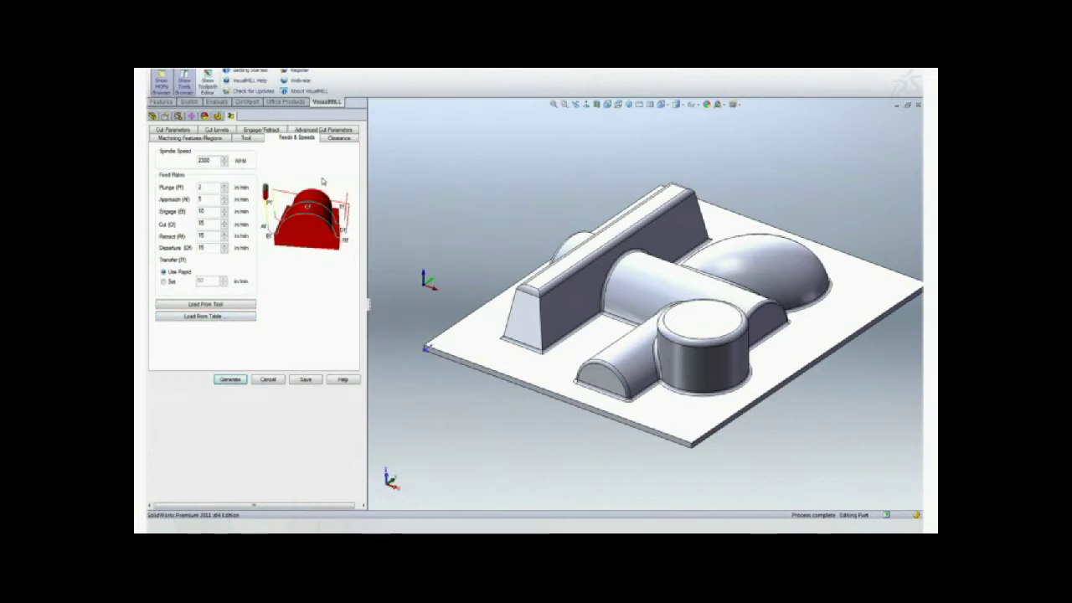
Set the roughing stepover to 40% of the tool diameter, check the clearance, cut level and engage settings, and generate the toolpath
{"action": "left_click", "coordinate": [336, 140]}
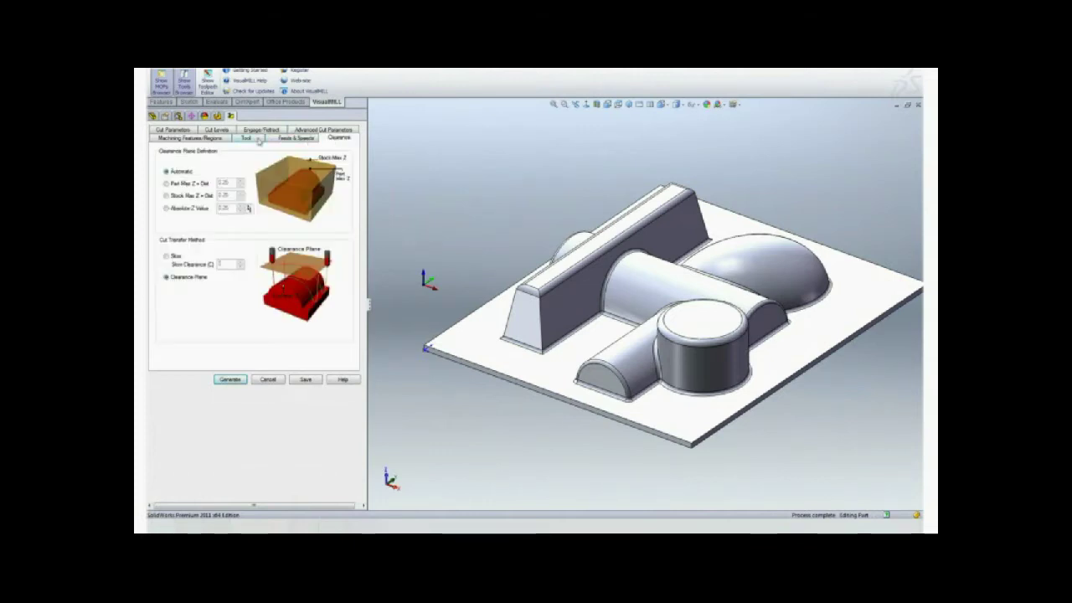
{"action": "left_click", "coordinate": [184, 131]}
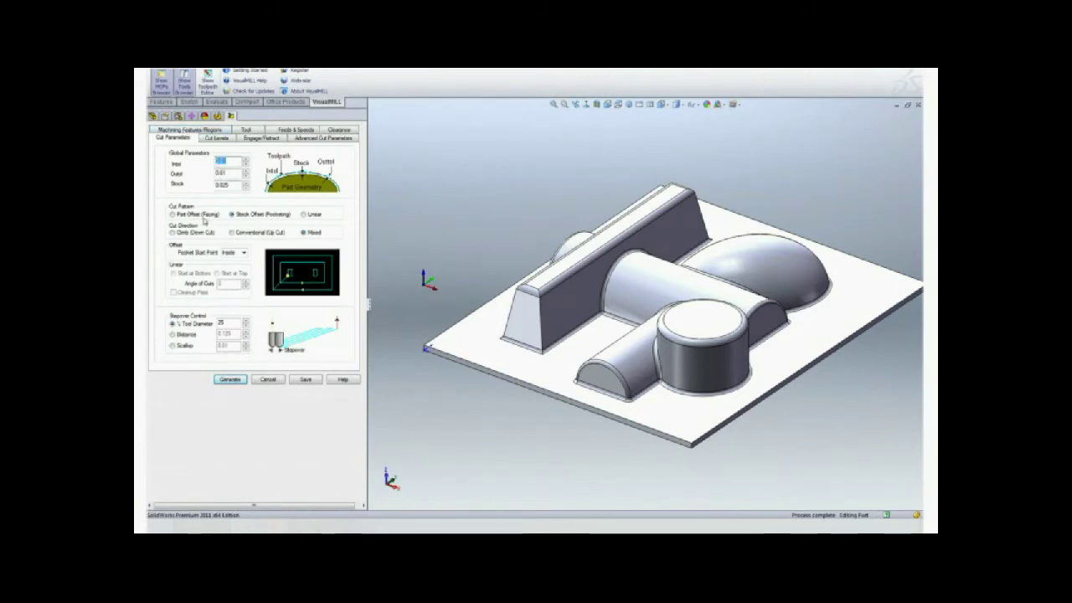
{"action": "double_click", "coordinate": [223, 323]}
{"action": "type", "text": "8"}
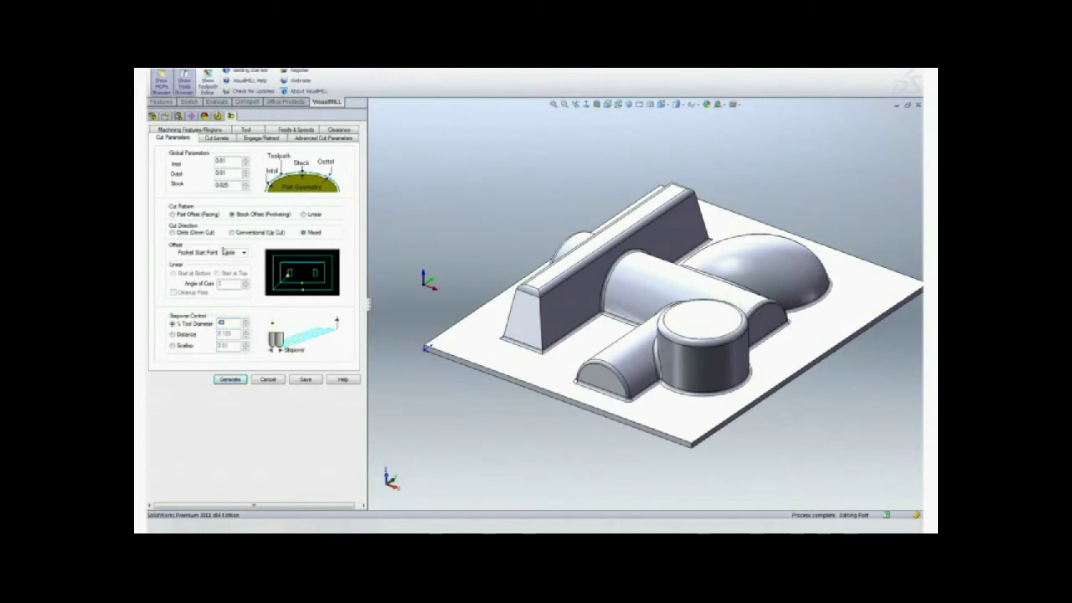
{"action": "left_click", "coordinate": [217, 138]}
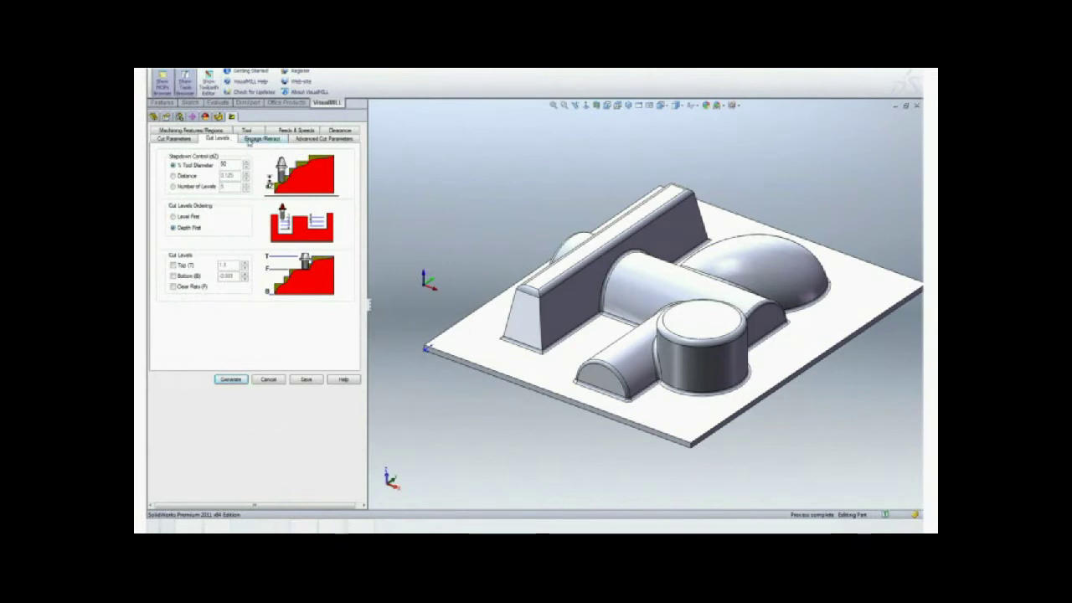
{"action": "left_click", "coordinate": [252, 140]}
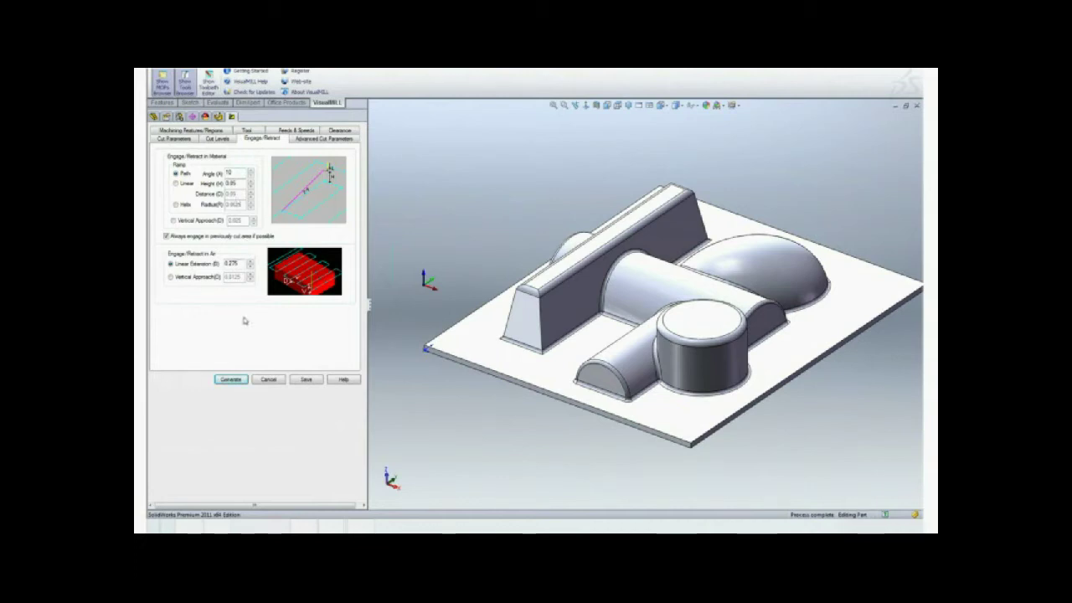
{"action": "left_click", "coordinate": [231, 381]}
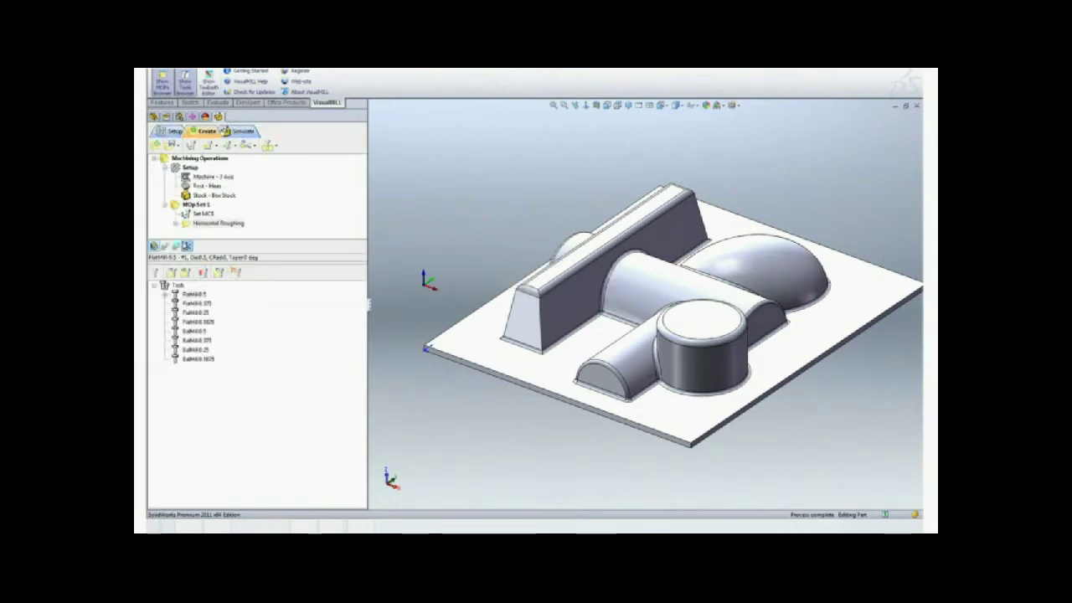
Display the horizontal roughing toolpath and inspect it level by level in the Z level display
{"action": "left_click", "coordinate": [187, 224]}
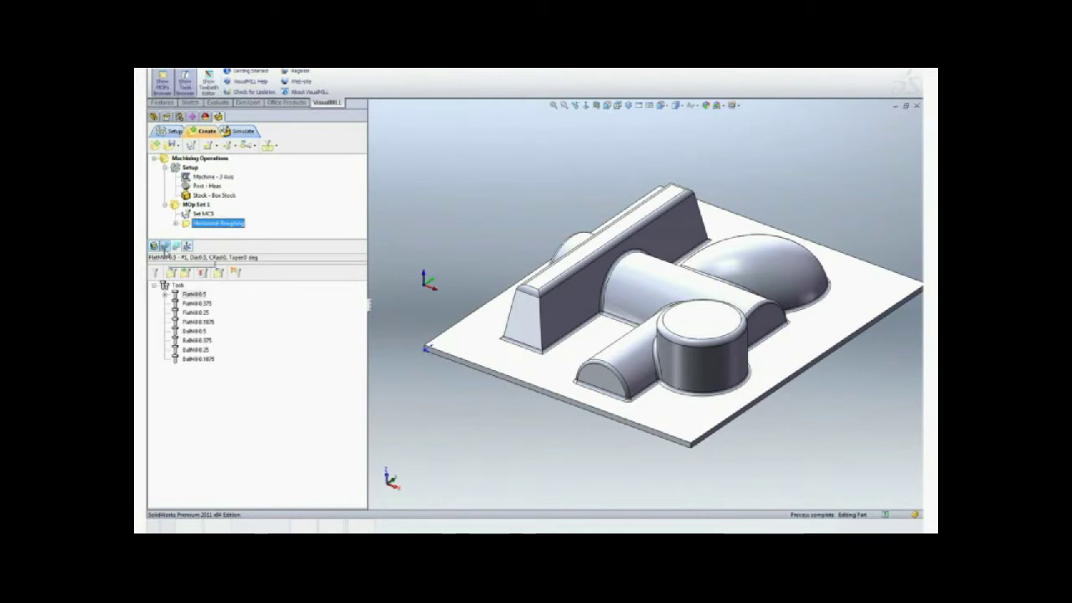
{"action": "left_click", "coordinate": [165, 249]}
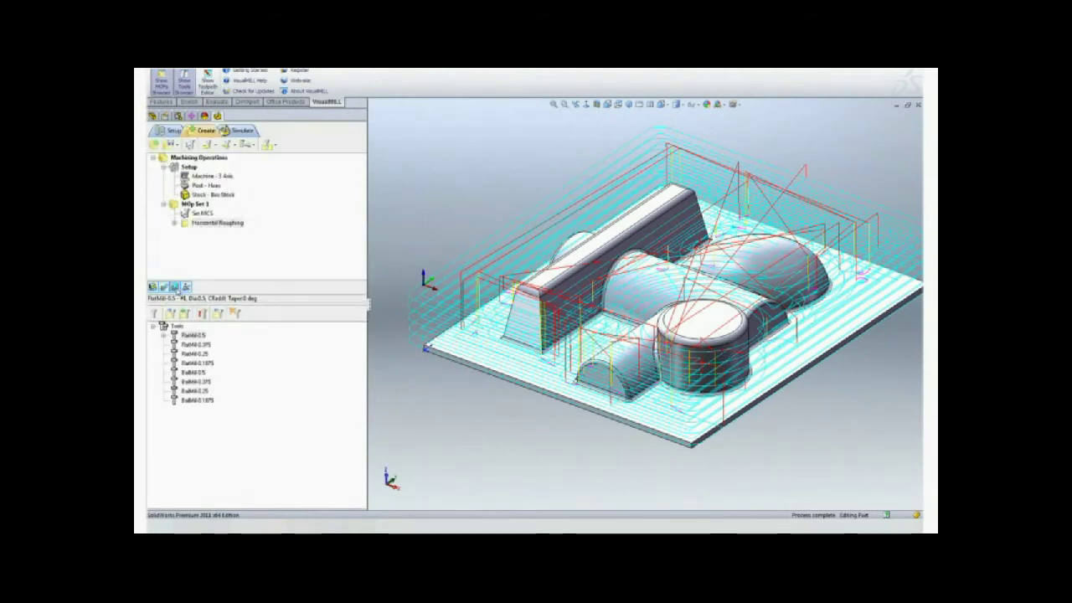
{"action": "left_click", "coordinate": [175, 286]}
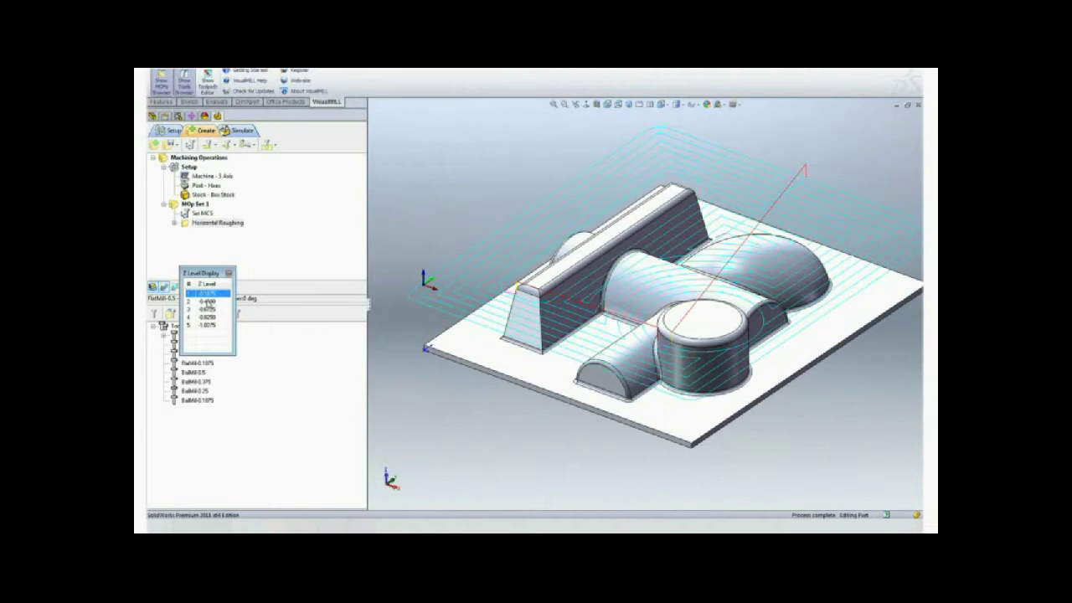
{"action": "left_click", "coordinate": [207, 301]}
{"action": "left_click", "coordinate": [209, 309]}
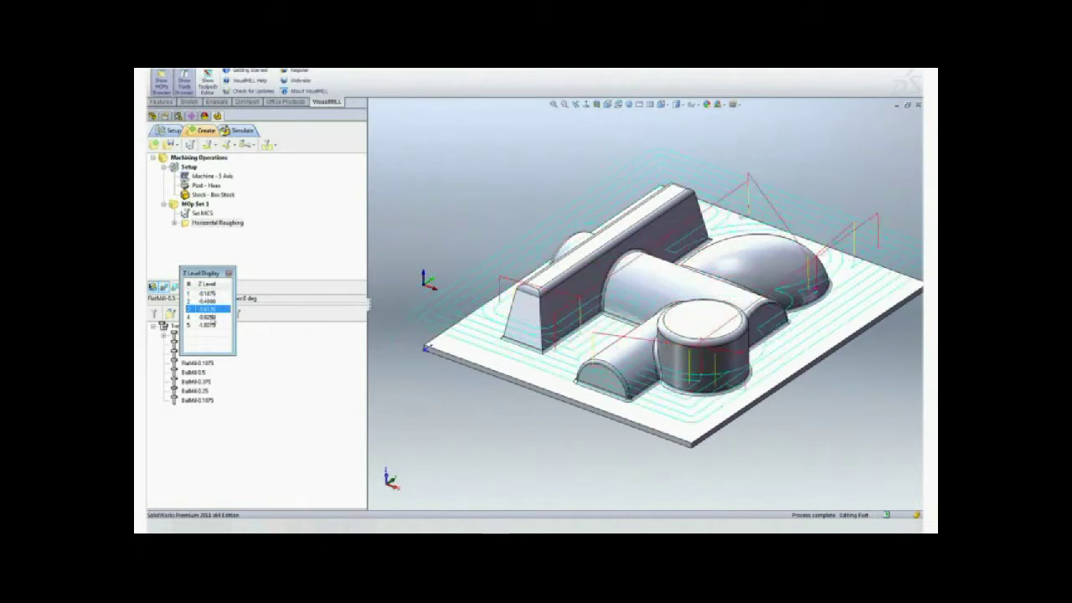
{"action": "left_click", "coordinate": [213, 319]}
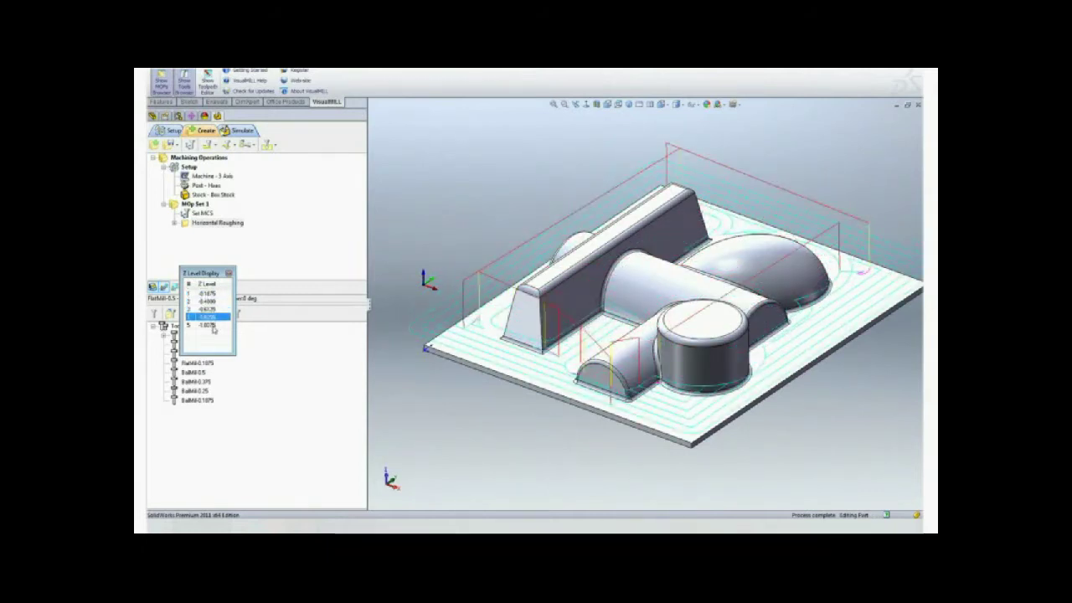
{"action": "left_click", "coordinate": [228, 273]}
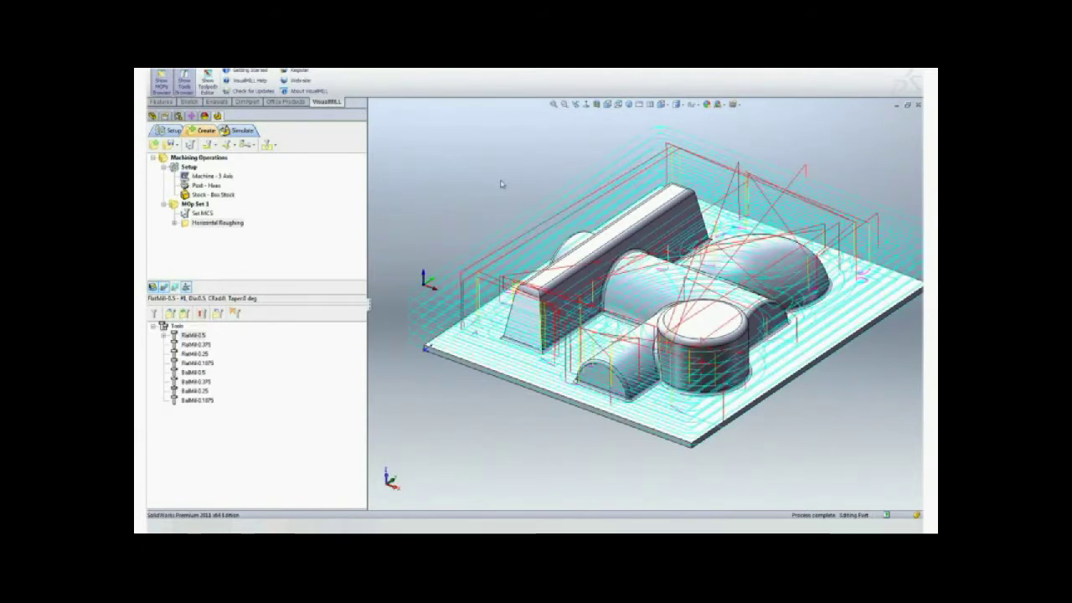
Run the material removal simulation of the Horizontal Roughing operation on the box stock
{"action": "left_click", "coordinate": [243, 131]}
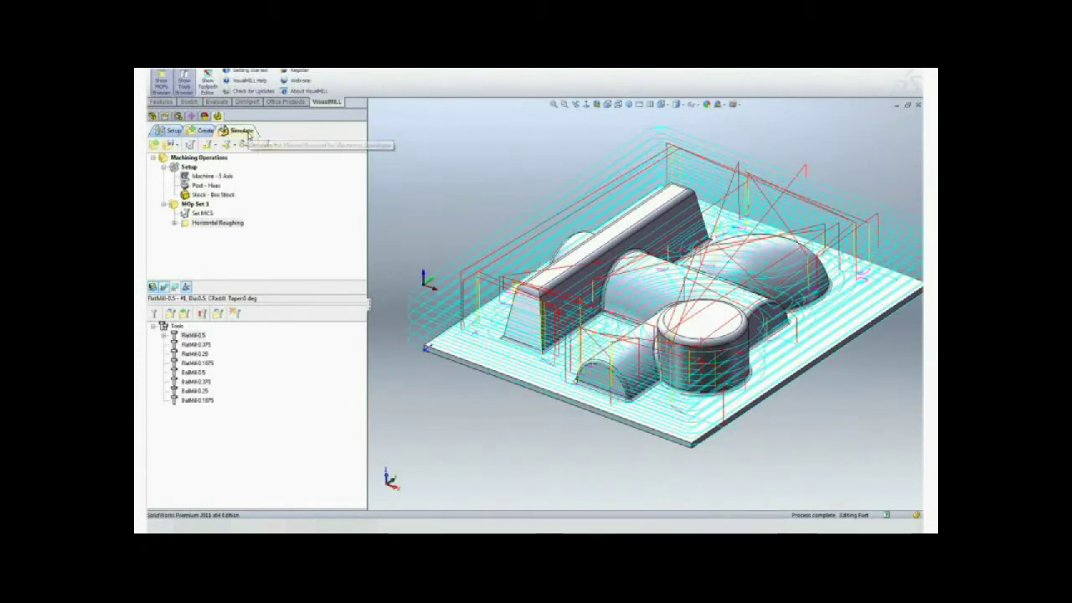
{"action": "left_click", "coordinate": [189, 224]}
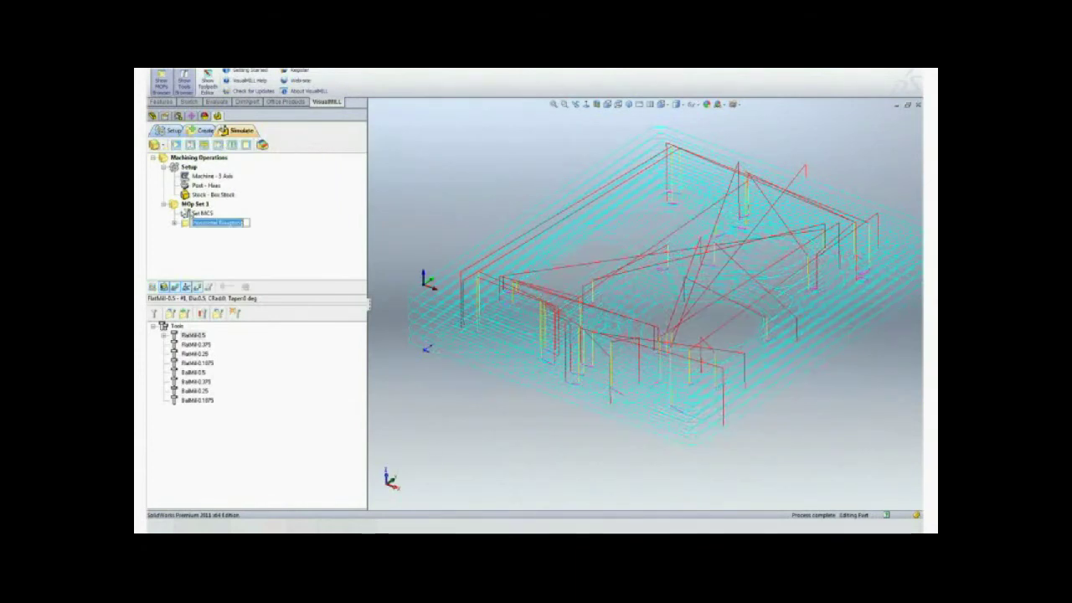
{"action": "left_click", "coordinate": [186, 226]}
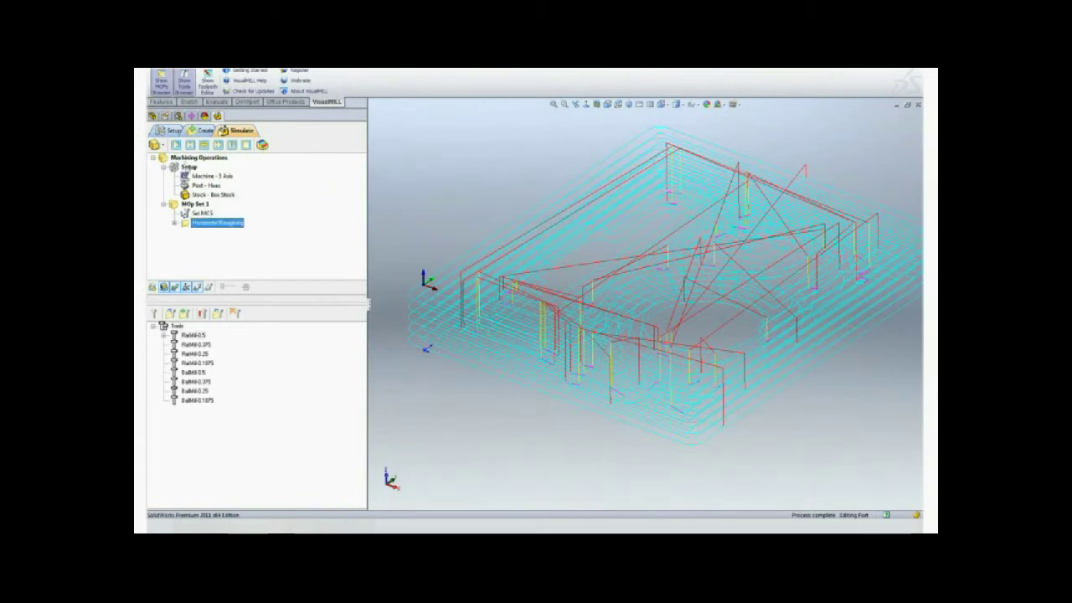
{"action": "left_click", "coordinate": [177, 145]}
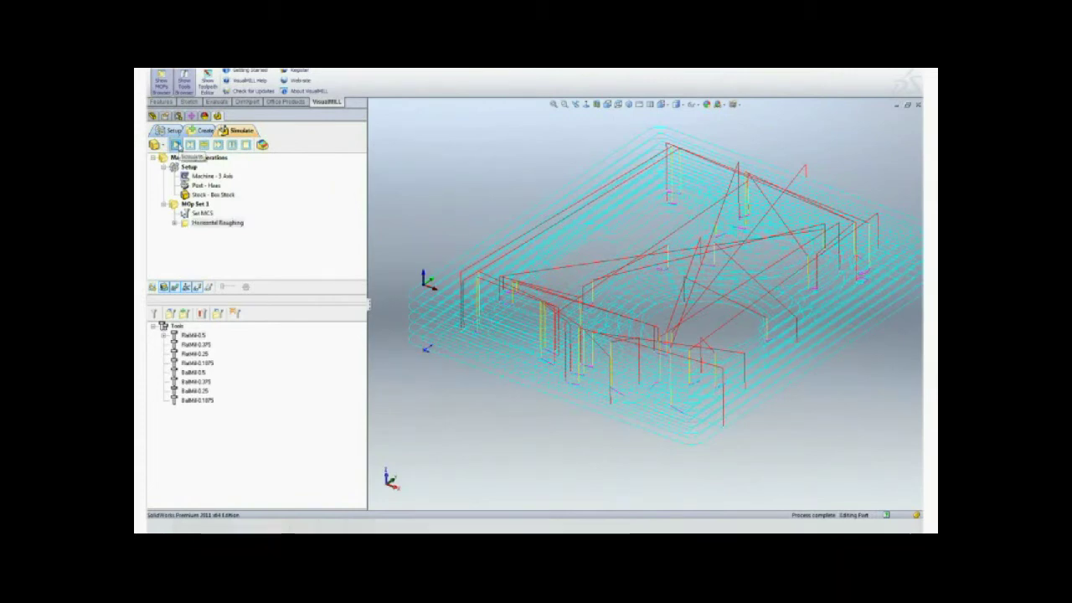
{"action": "left_click", "coordinate": [176, 145]}
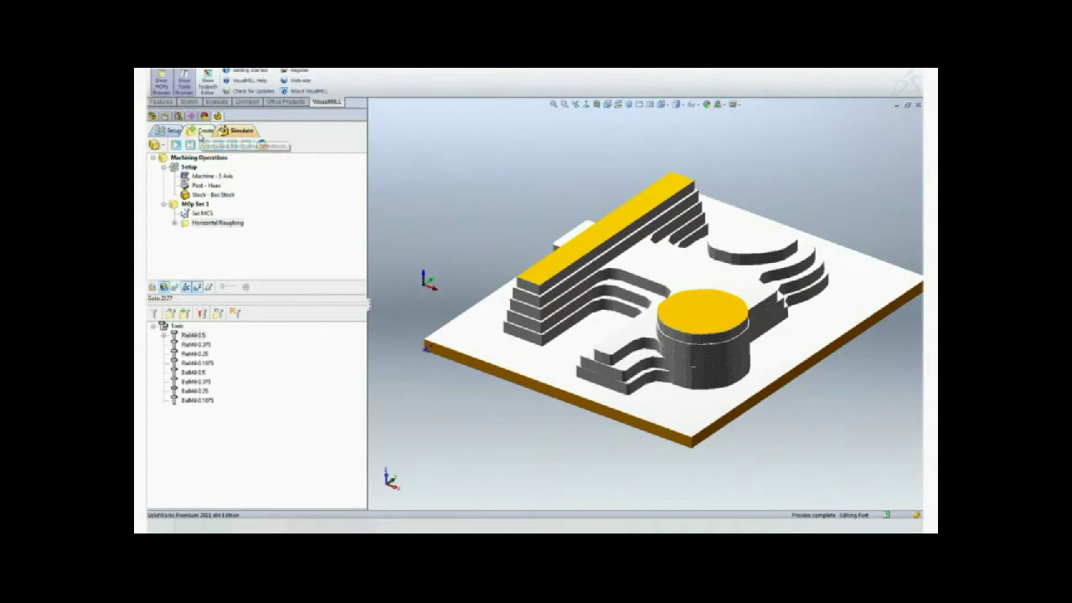
Start a Parallel Finishing operation in MOp Set 1 and choose the BallMill-0.25 tool
{"action": "left_click", "coordinate": [201, 132]}
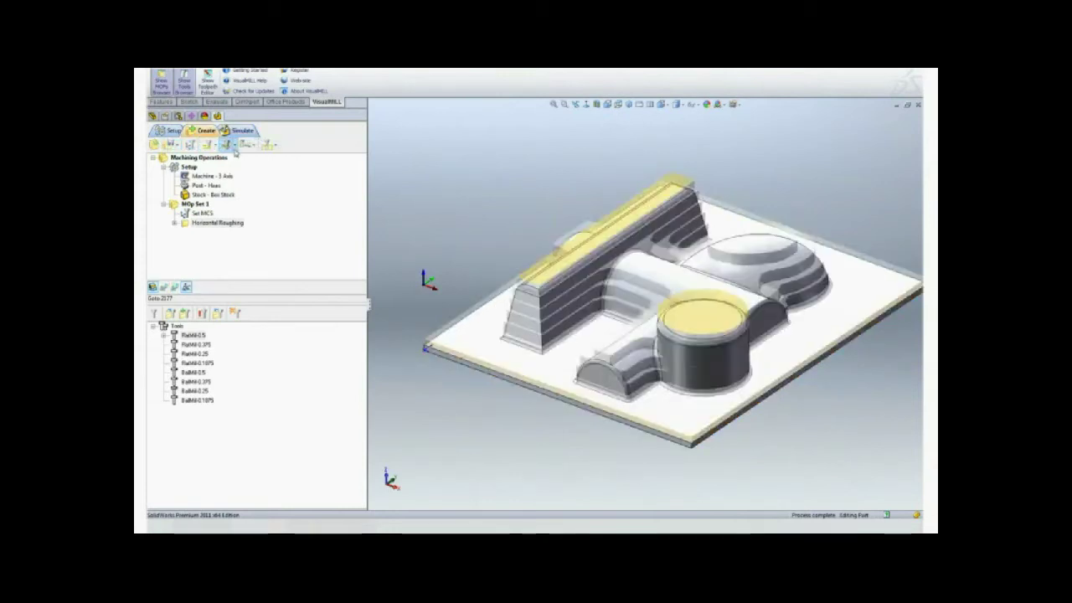
{"action": "left_click", "coordinate": [226, 144]}
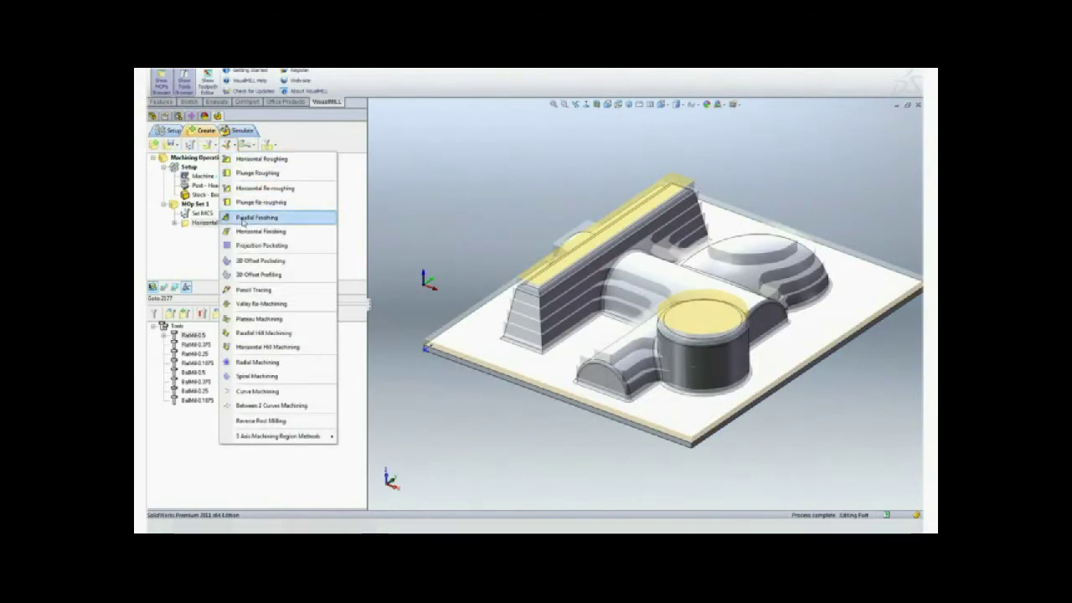
{"action": "left_click", "coordinate": [242, 220]}
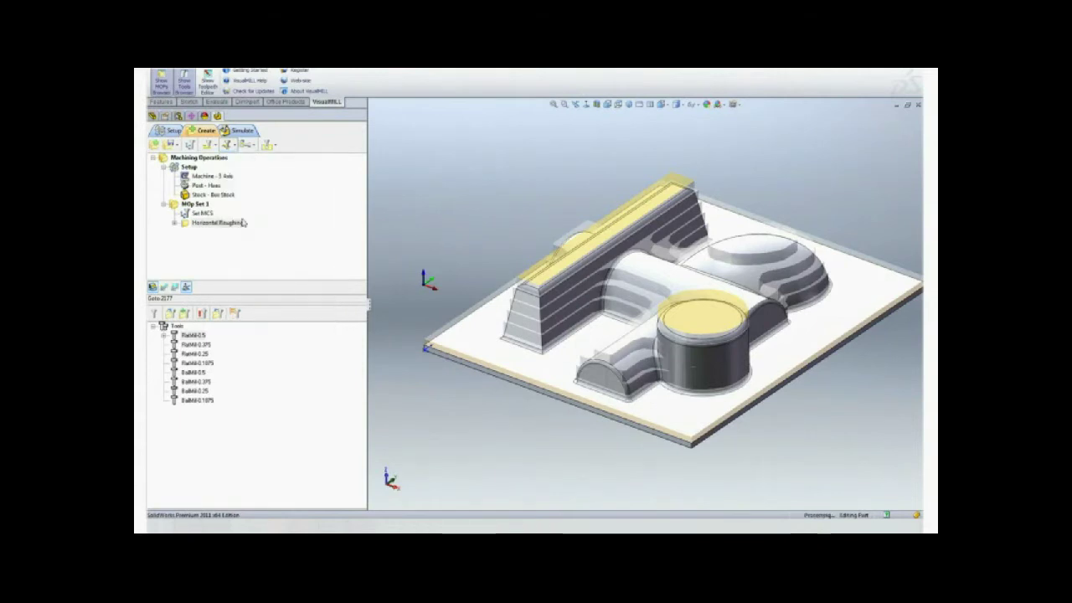
{"action": "left_click", "coordinate": [251, 139]}
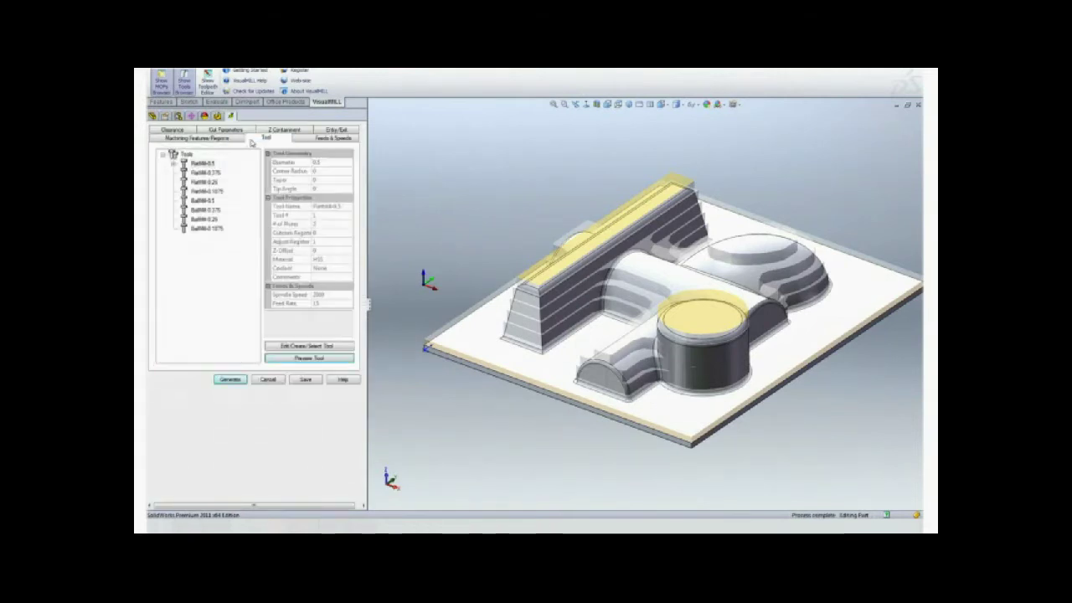
{"action": "left_click", "coordinate": [201, 219]}
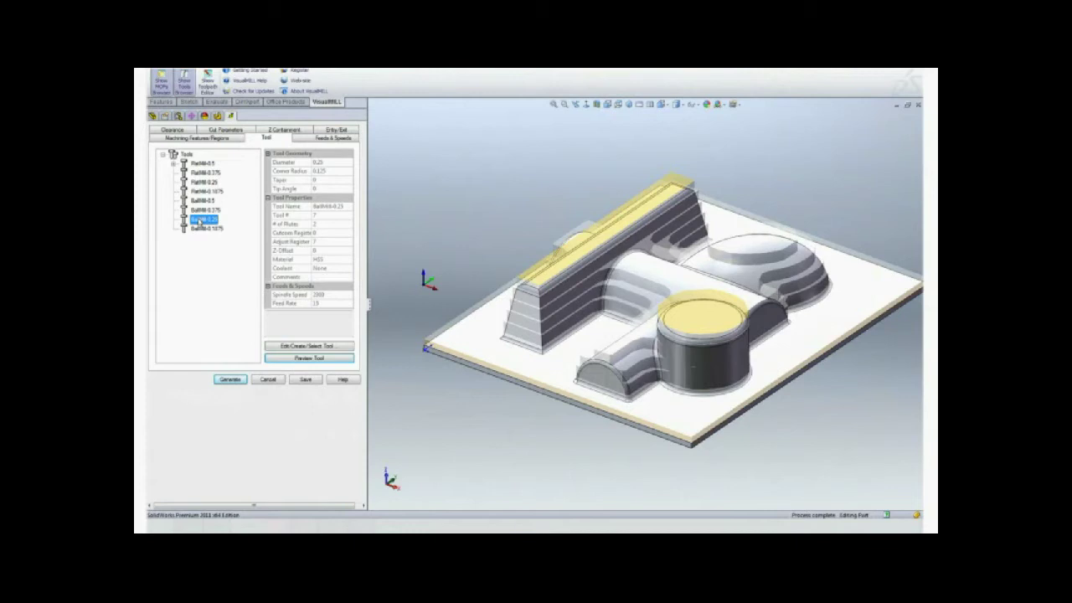
Set the parallel finishing stepover to 15% of the tool diameter, check the angle of cuts, and generate the toolpath
{"action": "left_click", "coordinate": [311, 139]}
{"action": "left_click", "coordinate": [245, 132]}
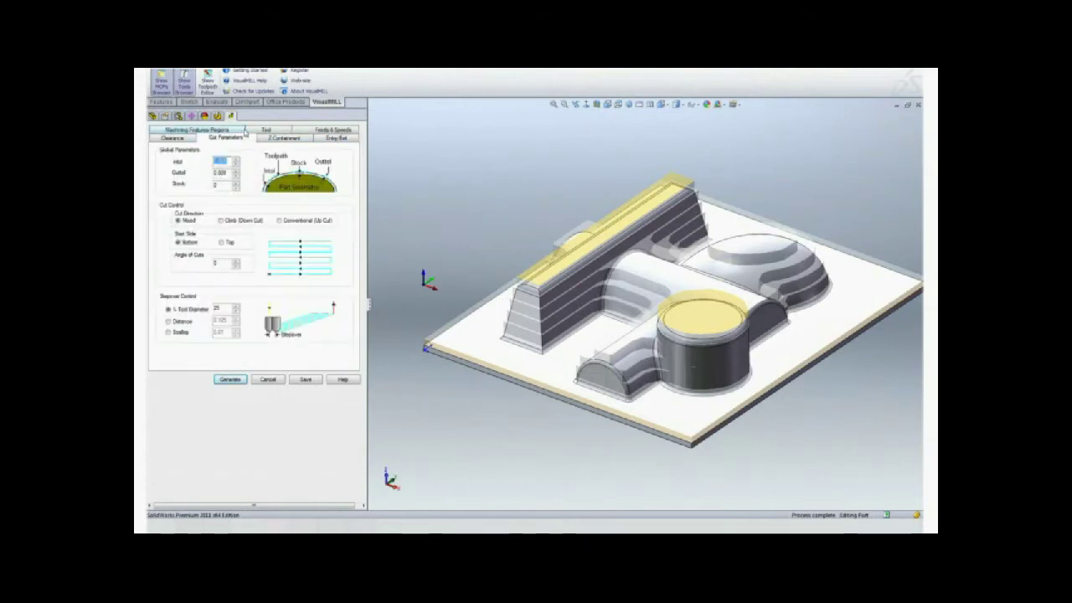
{"action": "double_click", "coordinate": [223, 308]}
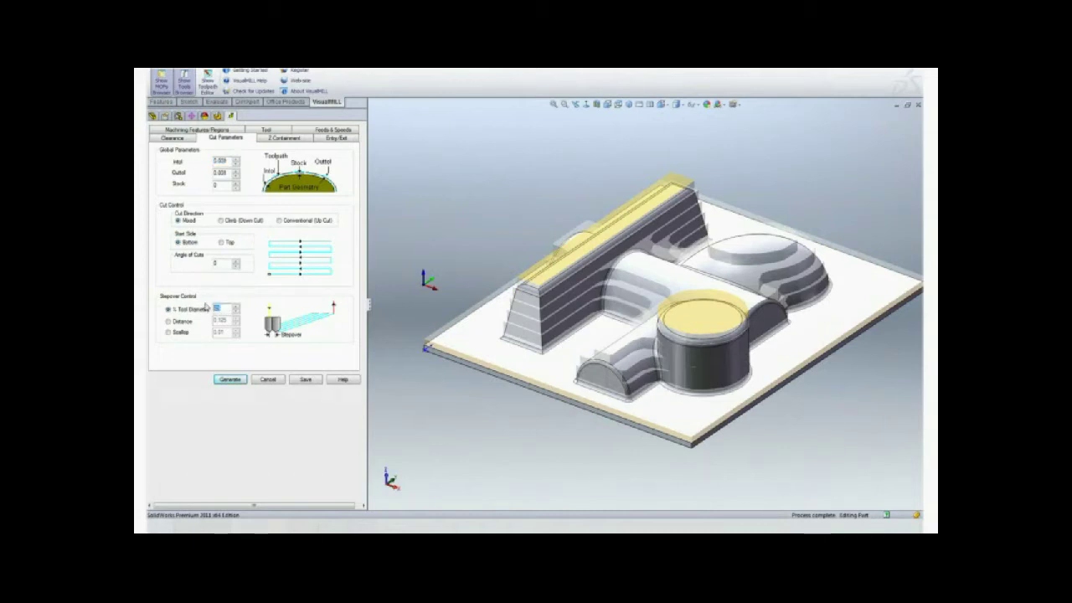
{"action": "type", "text": "5"}
{"action": "double_click", "coordinate": [215, 263]}
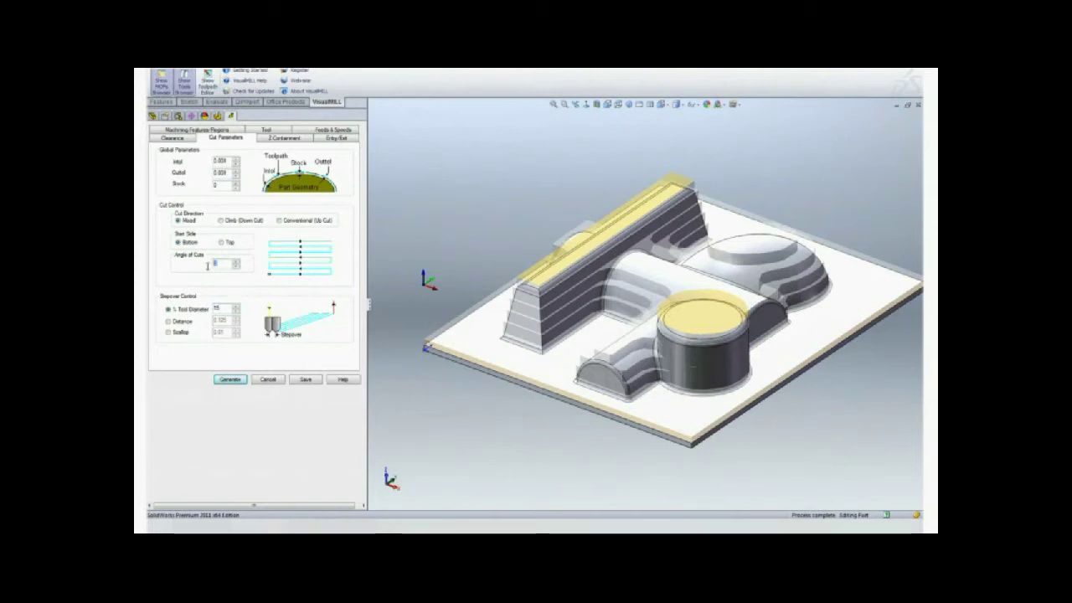
{"action": "left_click", "coordinate": [231, 380]}
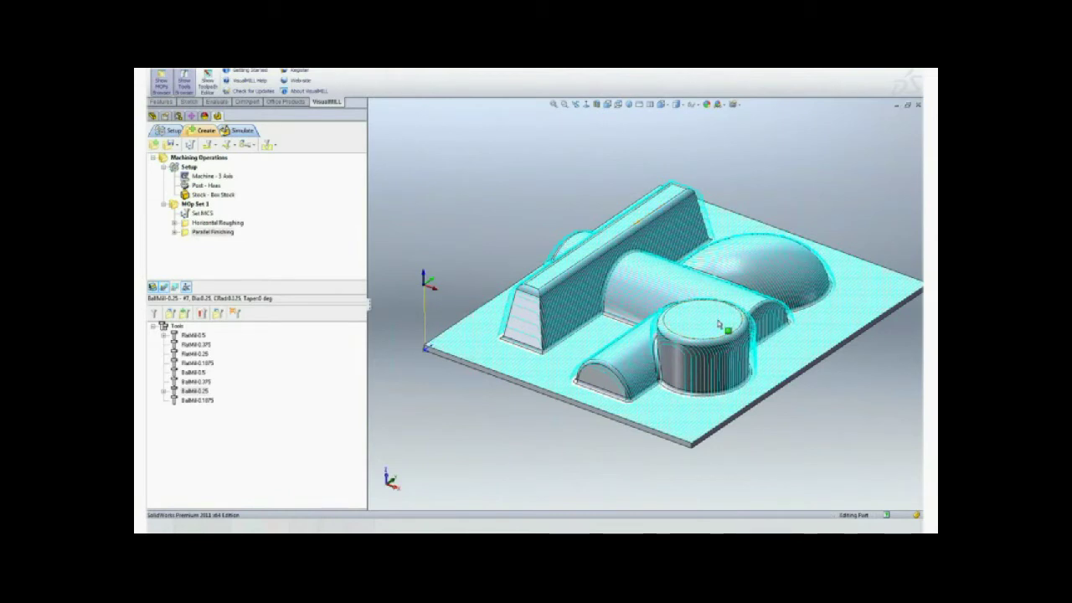
Inspect the parallel finishing toolpath on the part and run its material removal simulation through to the end
{"action": "scroll", "coordinate": [719, 325], "scroll_direction": "down", "scroll_amount": 1}
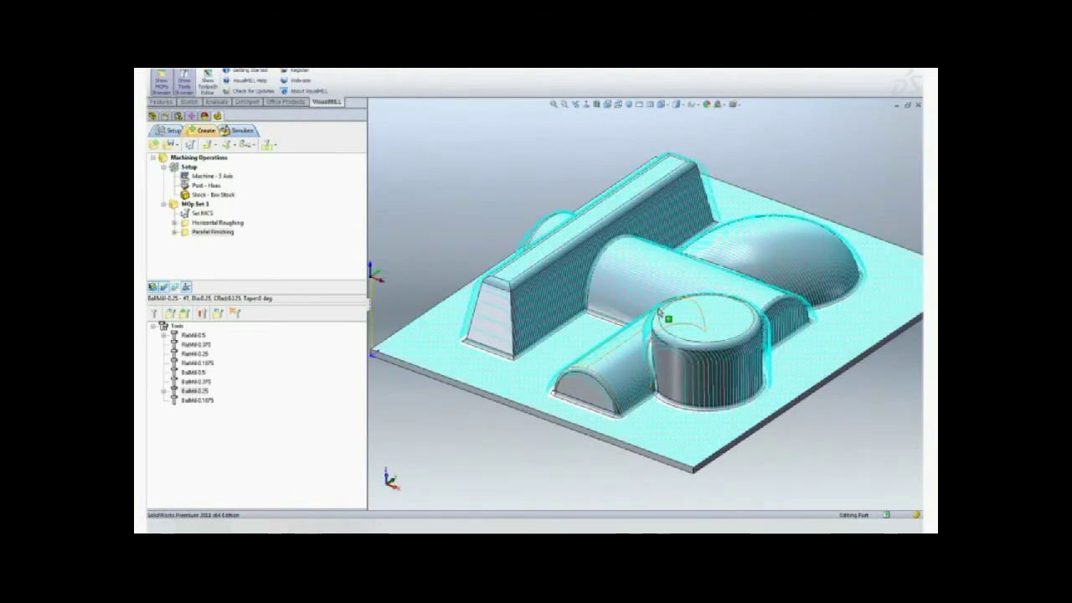
{"action": "scroll", "coordinate": [660, 312], "scroll_direction": "down", "scroll_amount": 1}
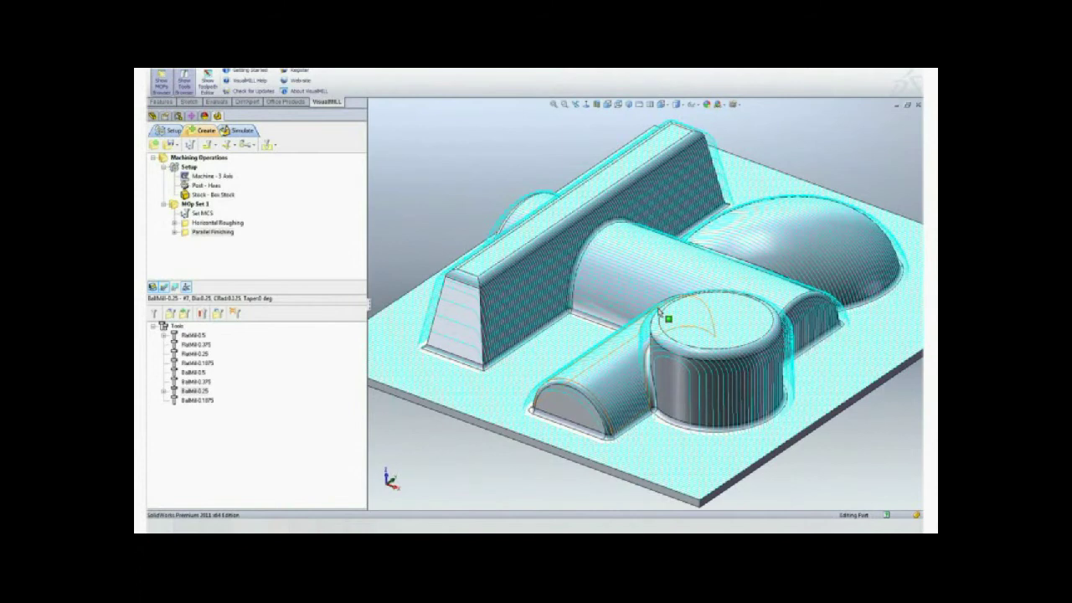
{"action": "middle_click_drag", "start_coordinate": [658, 312], "coordinate": [645, 304]}
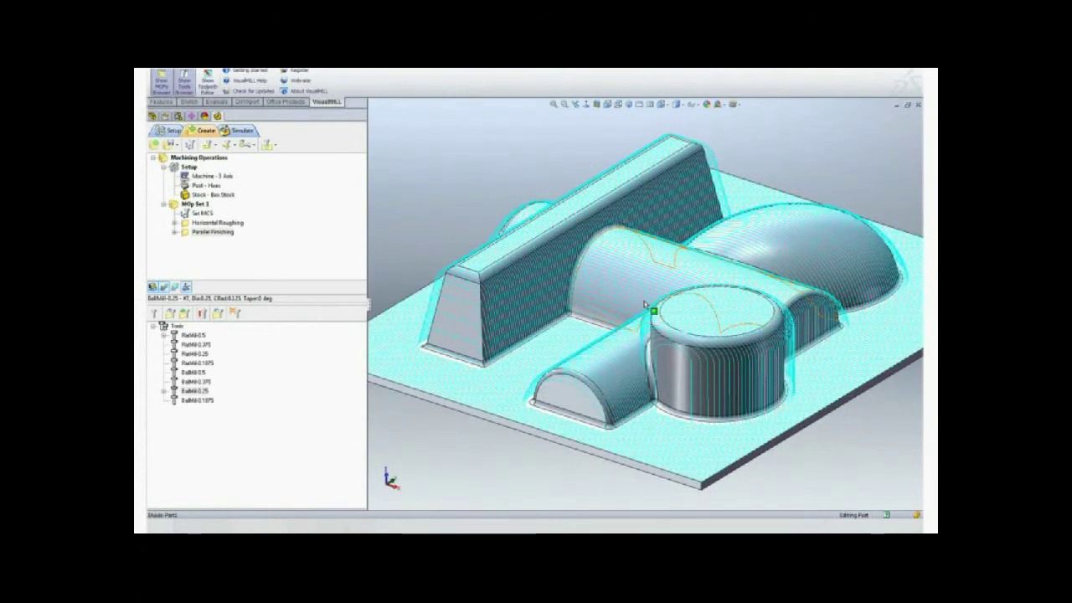
{"action": "scroll", "coordinate": [644, 304], "scroll_direction": "down", "scroll_amount": 3}
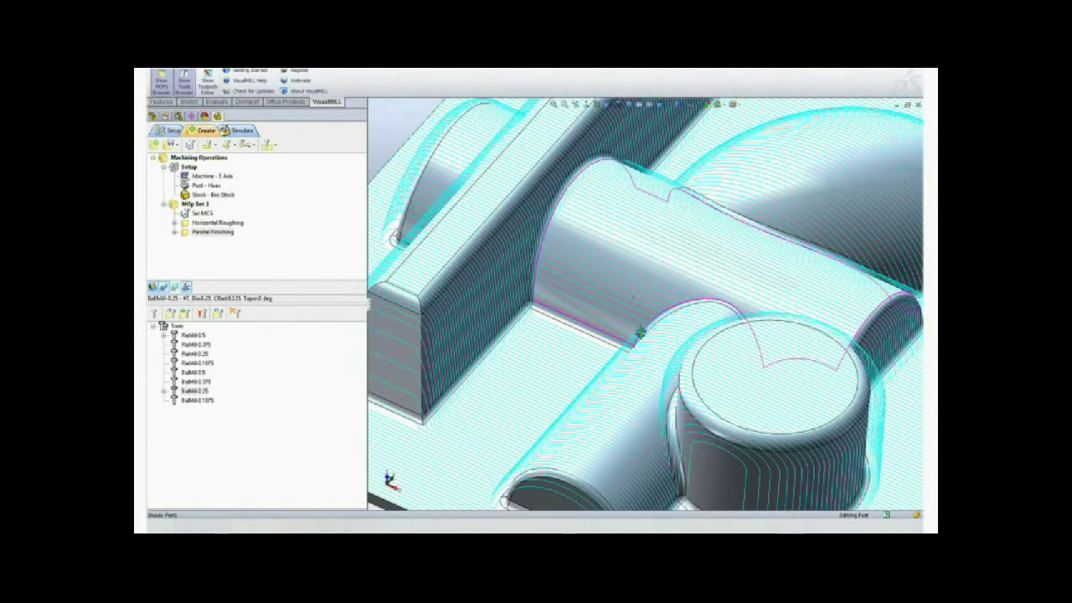
{"action": "scroll", "coordinate": [630, 300], "scroll_direction": "up", "scroll_amount": 3}
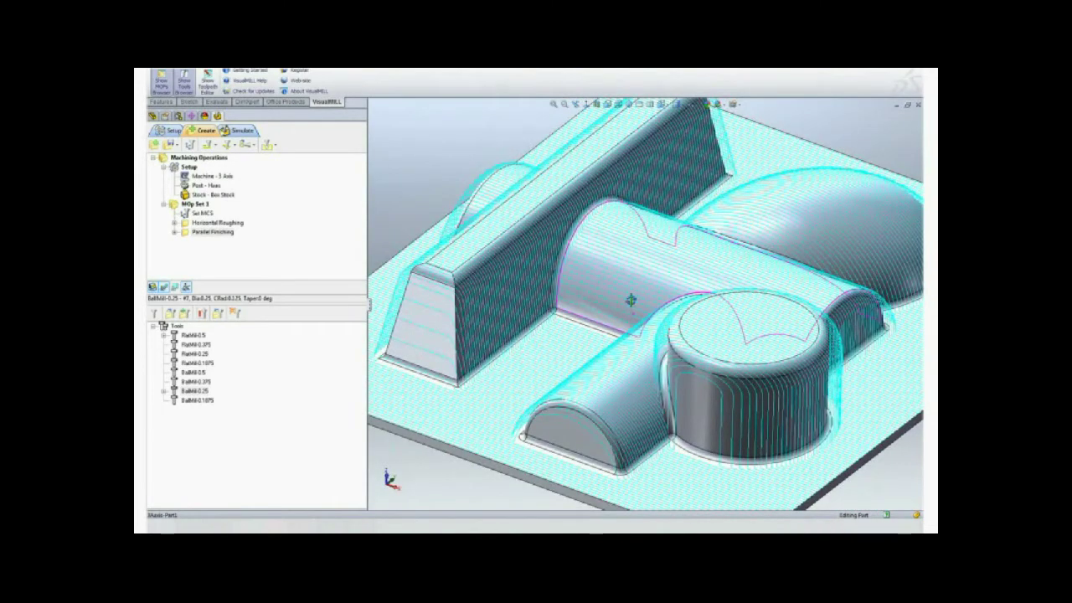
{"action": "left_click", "coordinate": [235, 131]}
{"action": "left_click", "coordinate": [235, 132]}
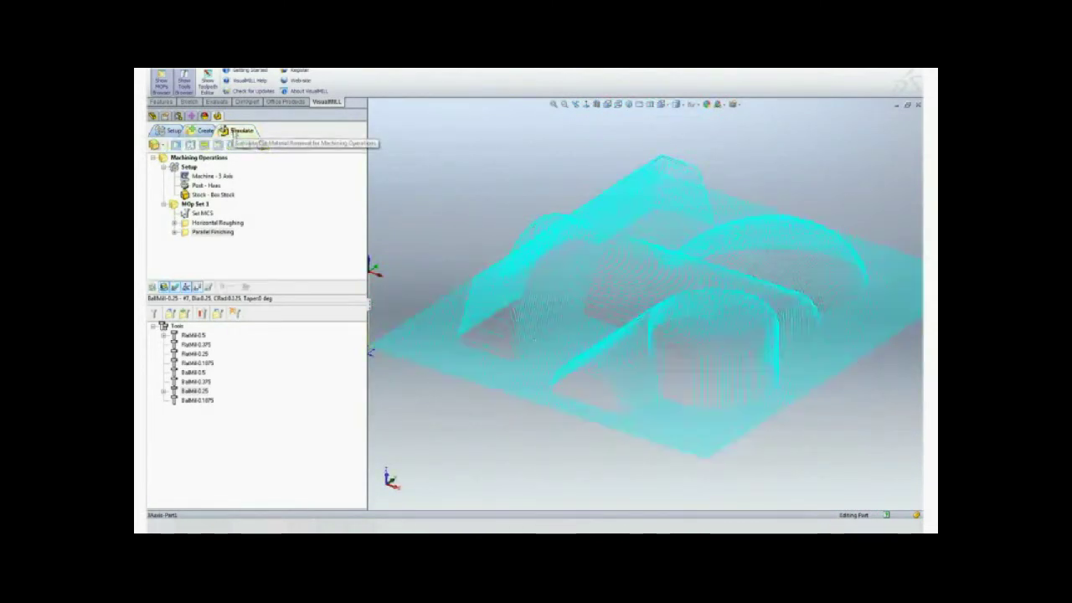
{"action": "left_click", "coordinate": [201, 232]}
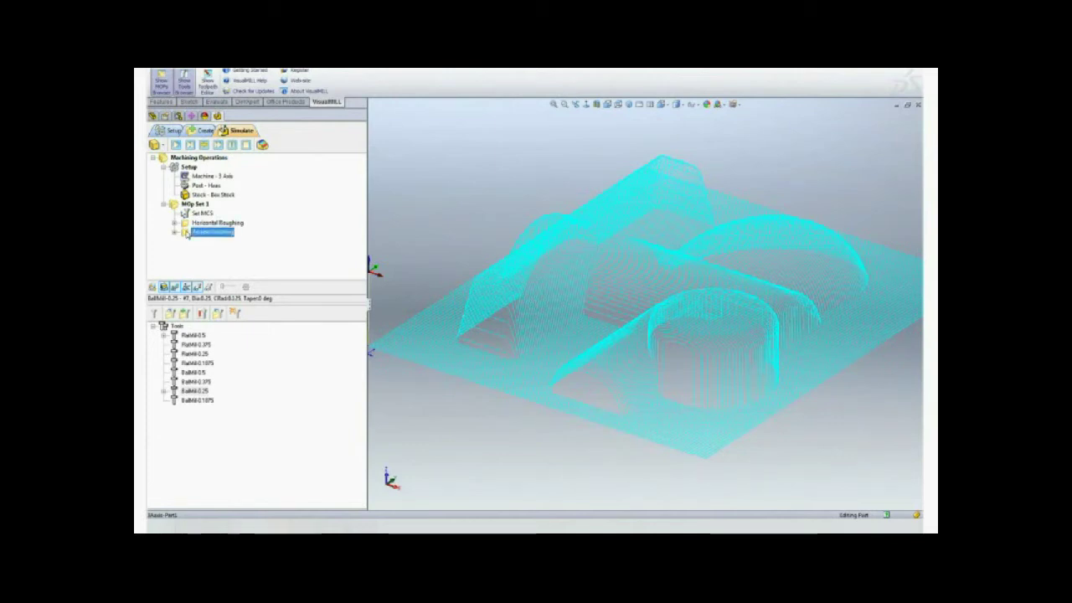
{"action": "left_click", "coordinate": [176, 145]}
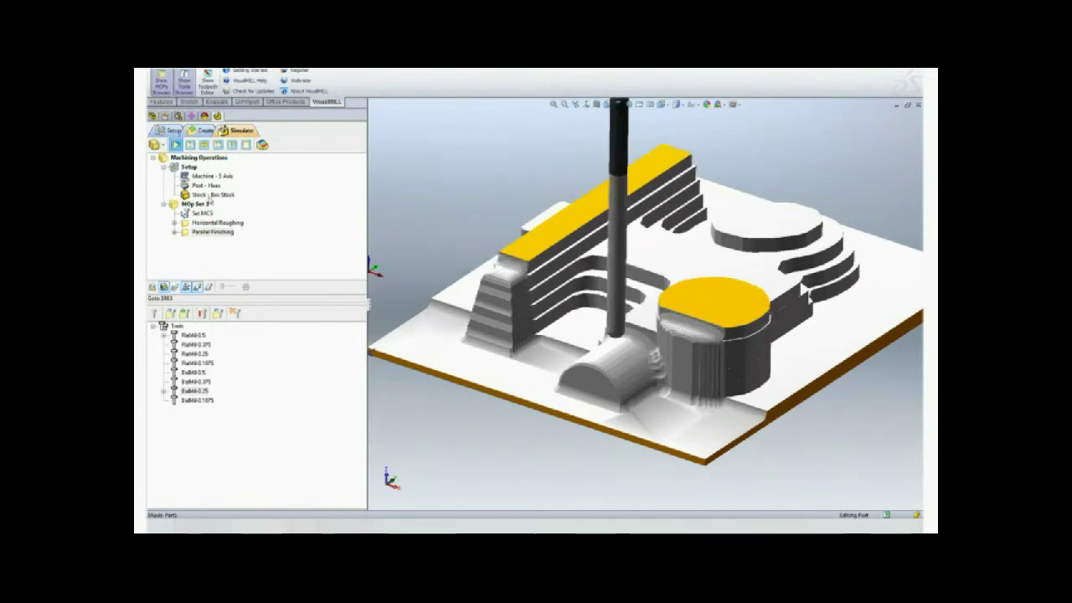
{"action": "left_click", "coordinate": [231, 145]}
{"action": "left_click", "coordinate": [217, 146]}
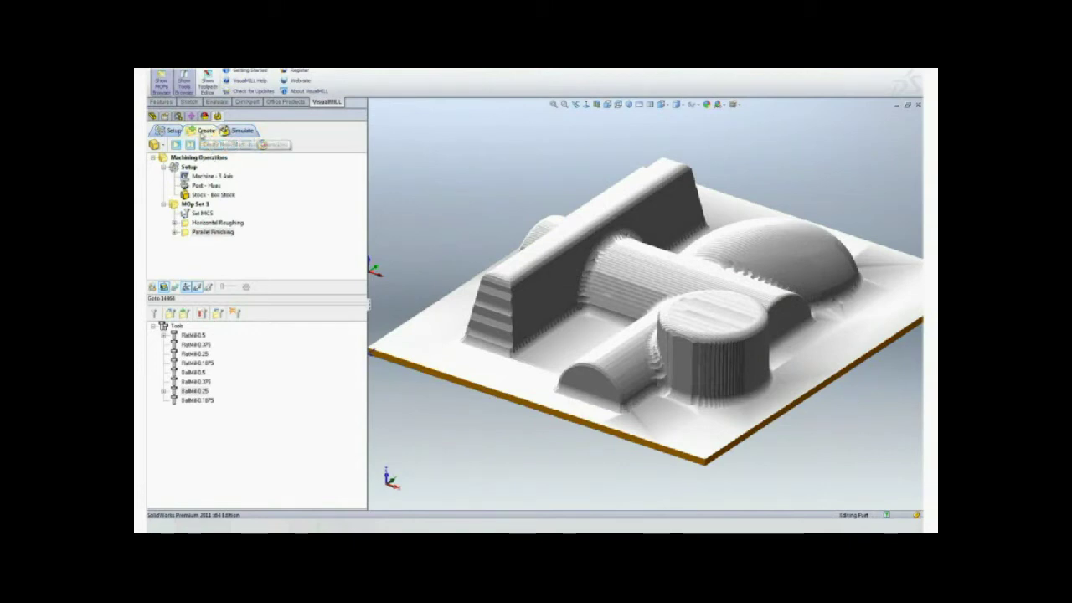
Start a Horizontal Finishing operation and select Sketch1 under Extrude1 as its machining region
{"action": "left_click", "coordinate": [202, 132]}
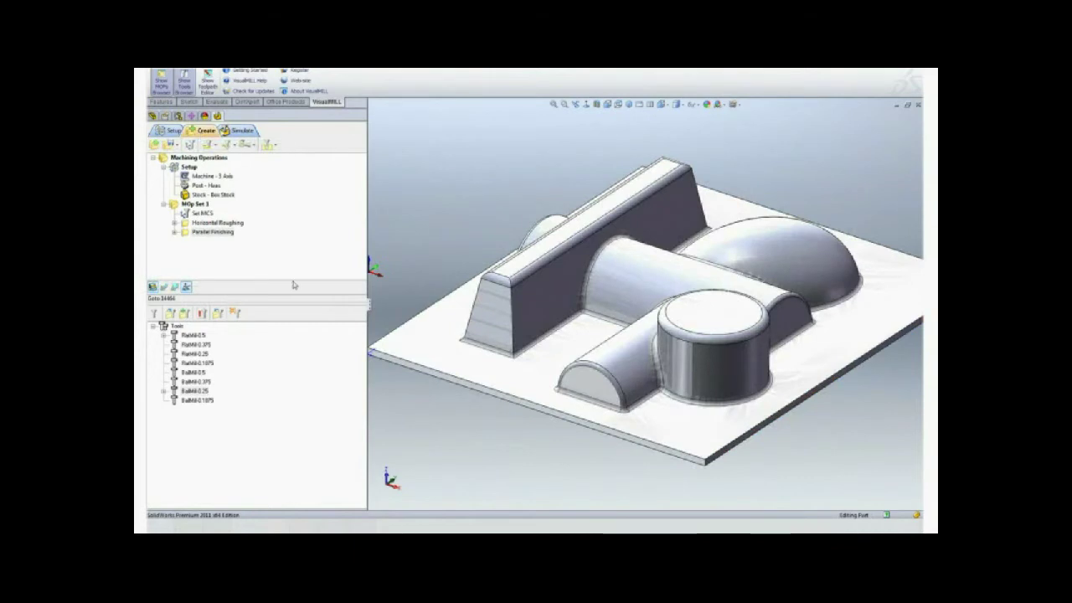
{"action": "left_click", "coordinate": [239, 146]}
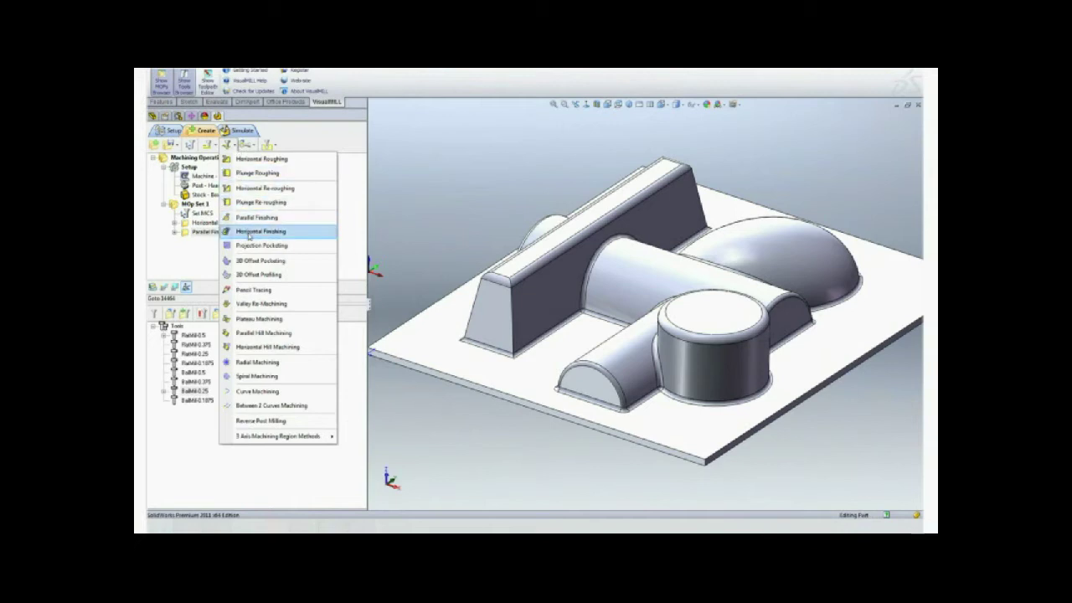
{"action": "left_click", "coordinate": [249, 234]}
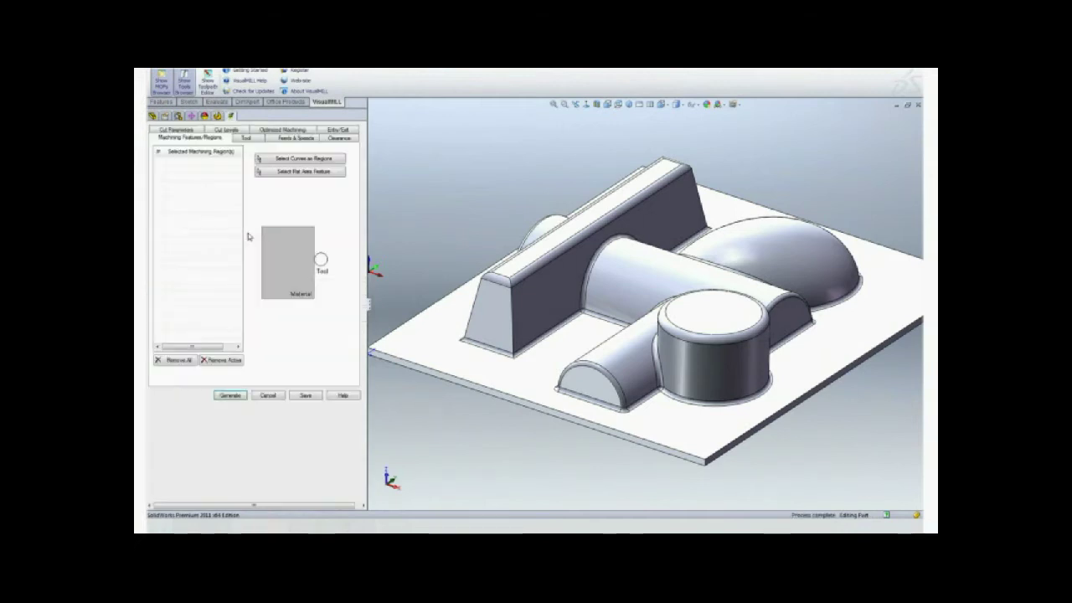
{"action": "left_click", "coordinate": [271, 164]}
{"action": "left_click", "coordinate": [380, 181]}
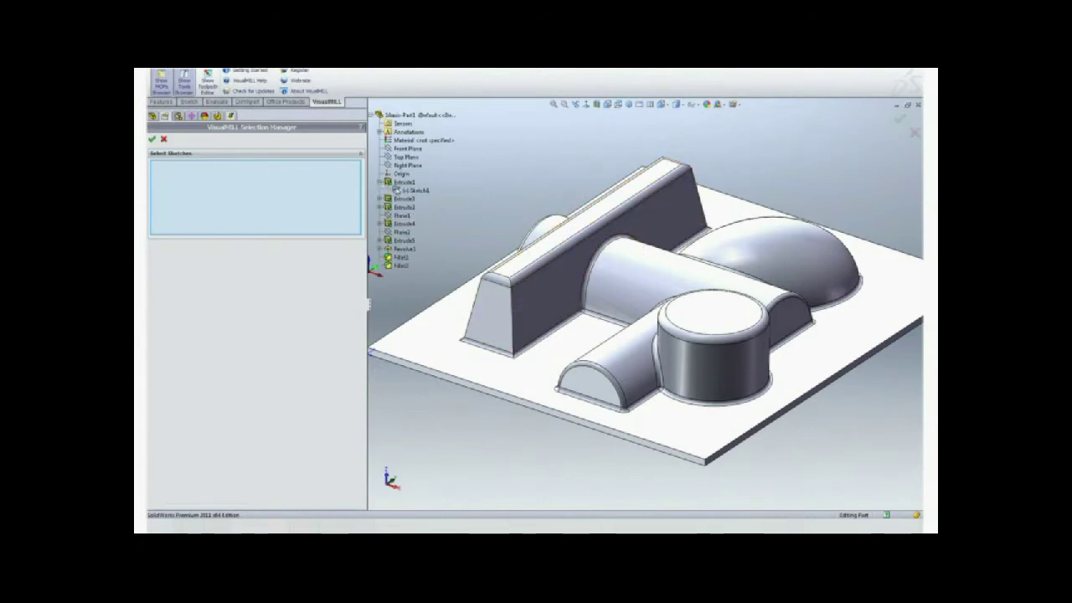
{"action": "left_click", "coordinate": [398, 191]}
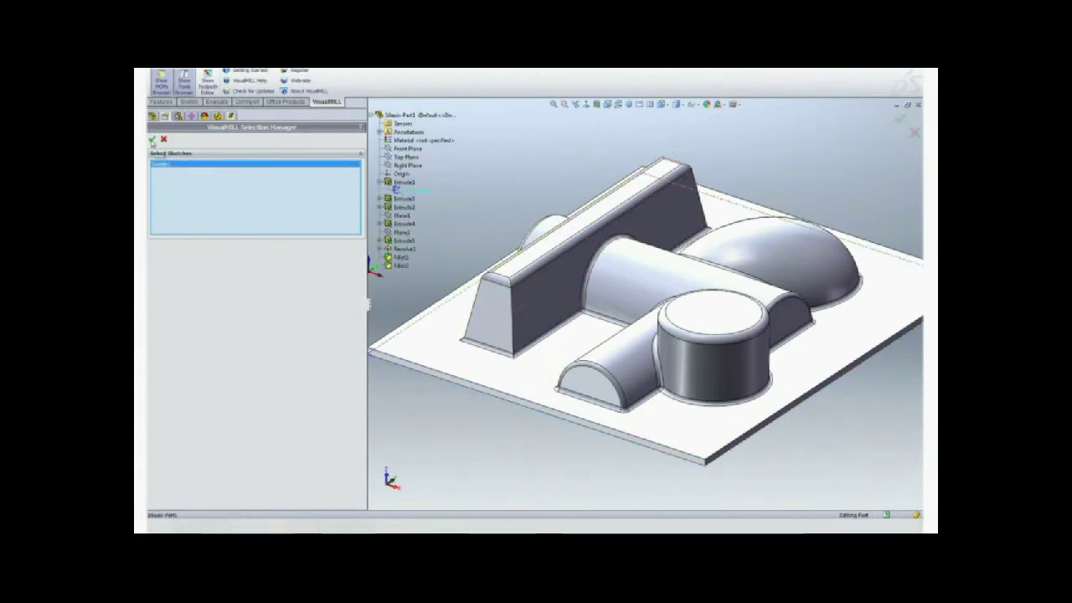
{"action": "left_click", "coordinate": [152, 140]}
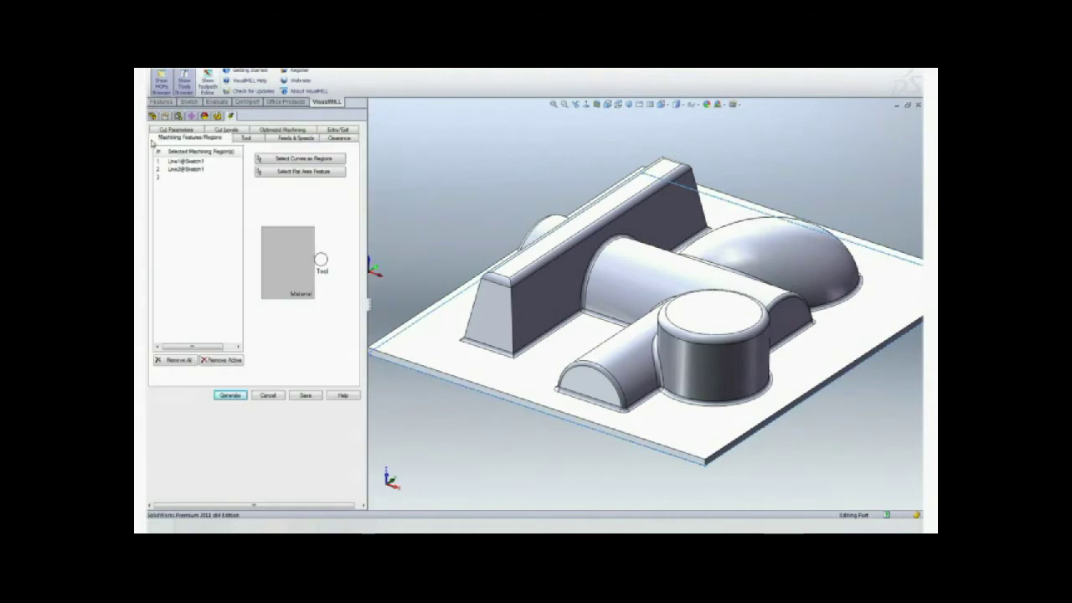
Choose BallMill-0.25 for the horizontal finishing, adjust its stepdown as a percentage of the tool diameter, and generate the toolpath
{"action": "left_click", "coordinate": [245, 138]}
{"action": "left_click", "coordinate": [201, 218]}
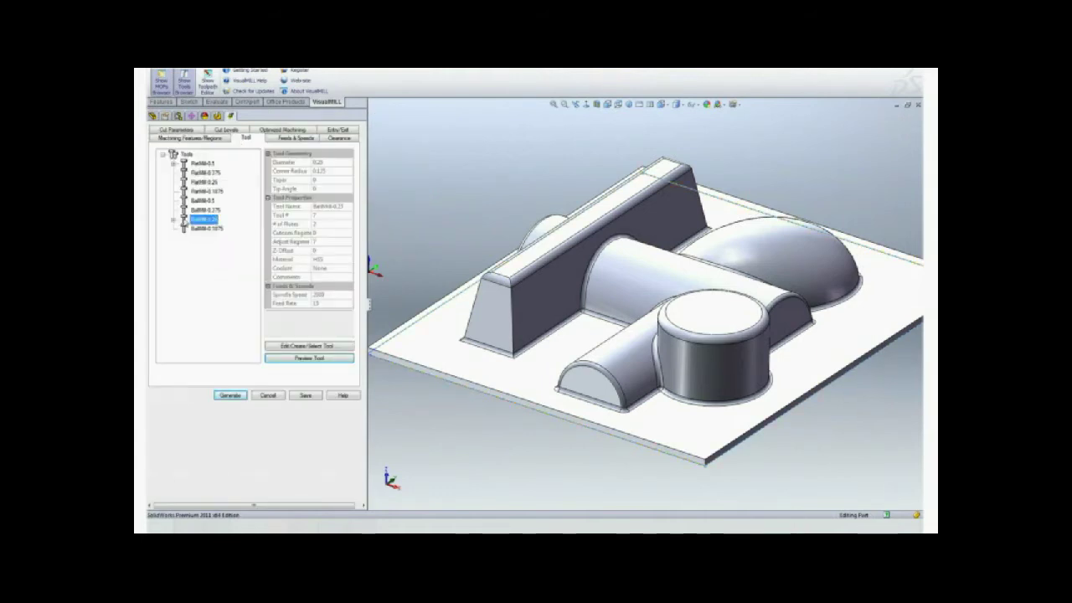
{"action": "left_click", "coordinate": [224, 130]}
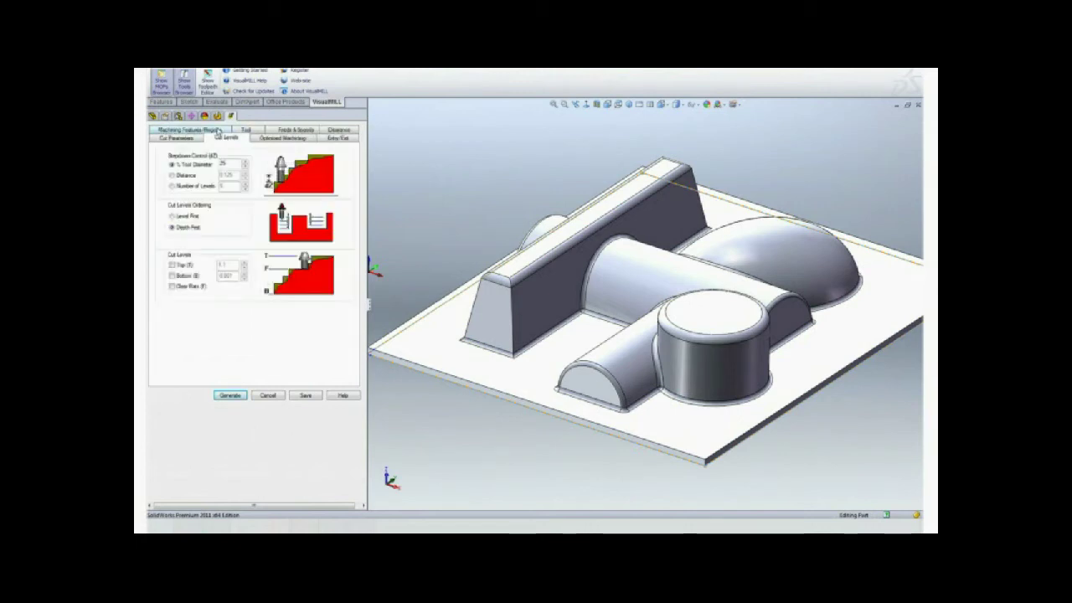
{"action": "type", "text": "50"}
{"action": "left_click", "coordinate": [230, 396]}
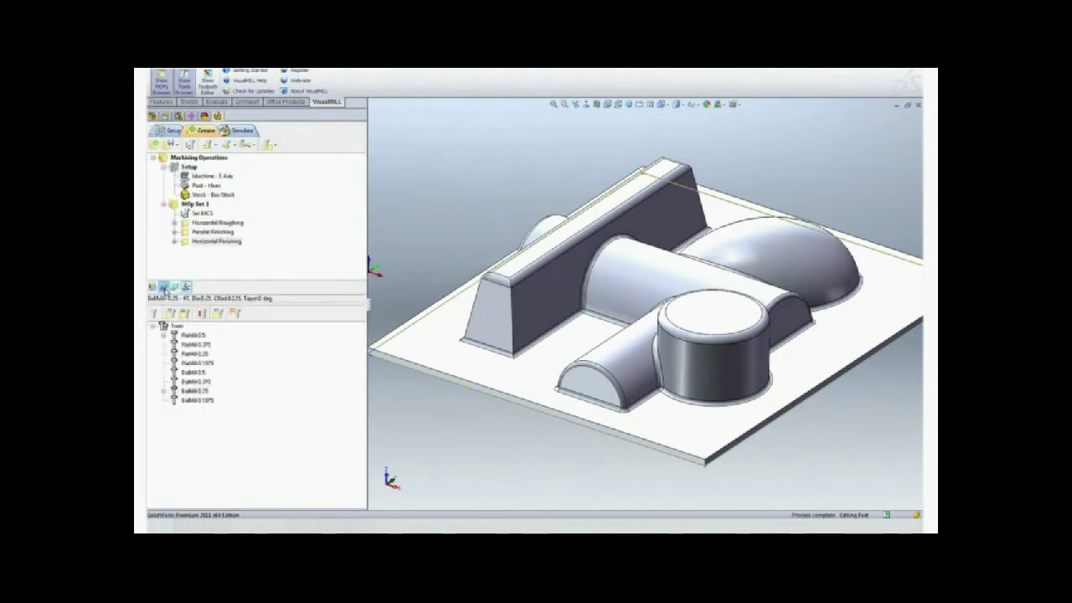
Display the horizontal finishing toolpath and inspect its passes along the steep walls of the part
{"action": "left_click", "coordinate": [165, 288]}
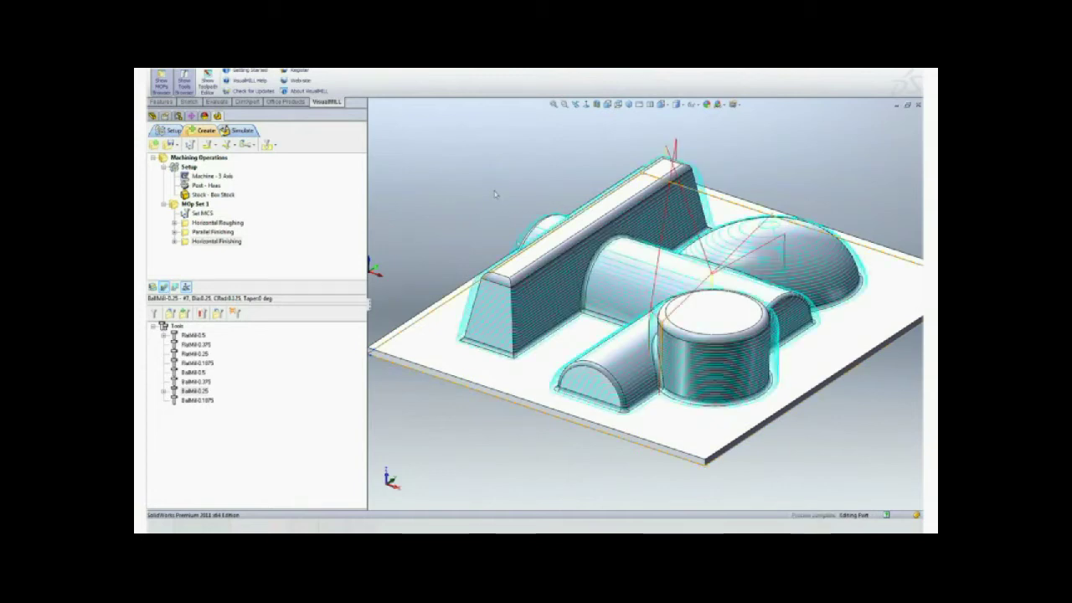
{"action": "scroll", "coordinate": [554, 291], "scroll_direction": "down", "scroll_amount": 2}
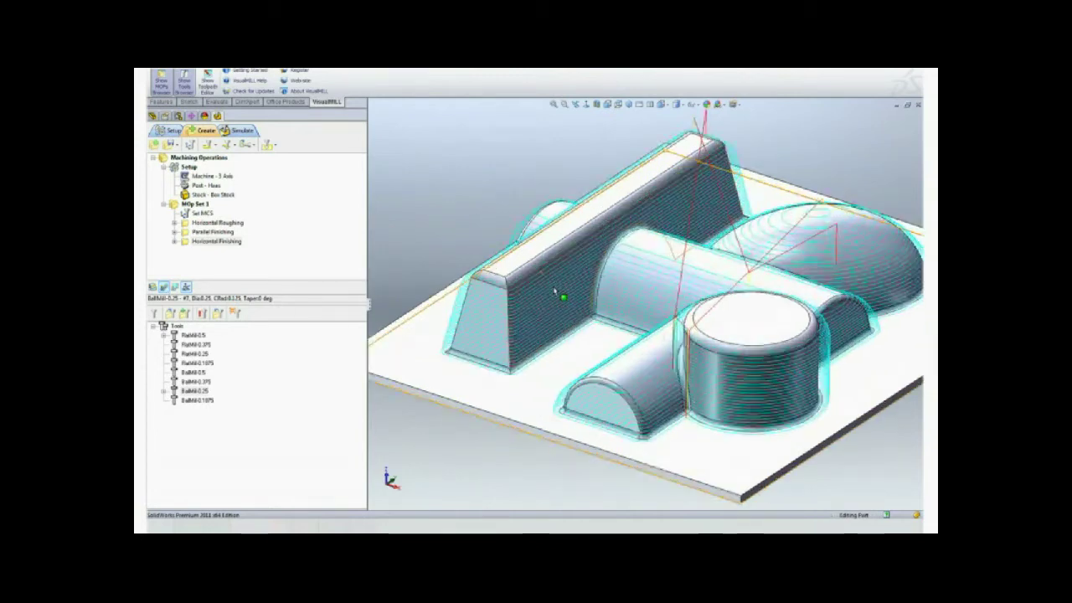
{"action": "scroll", "coordinate": [554, 290], "scroll_direction": "down", "scroll_amount": 2}
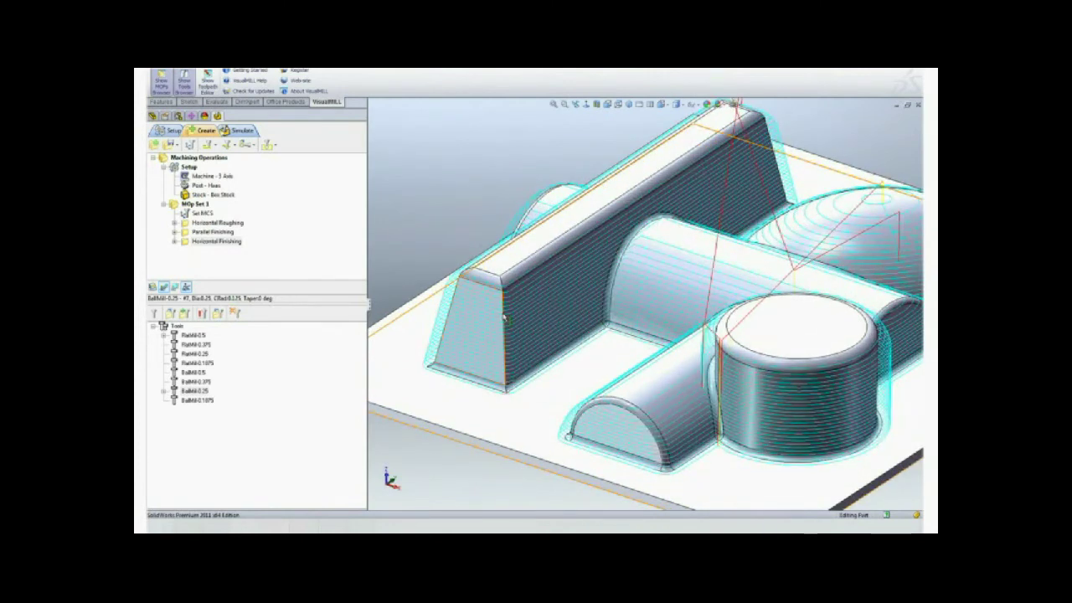
{"action": "middle_click_drag", "start_coordinate": [503, 317], "coordinate": [503, 309]}
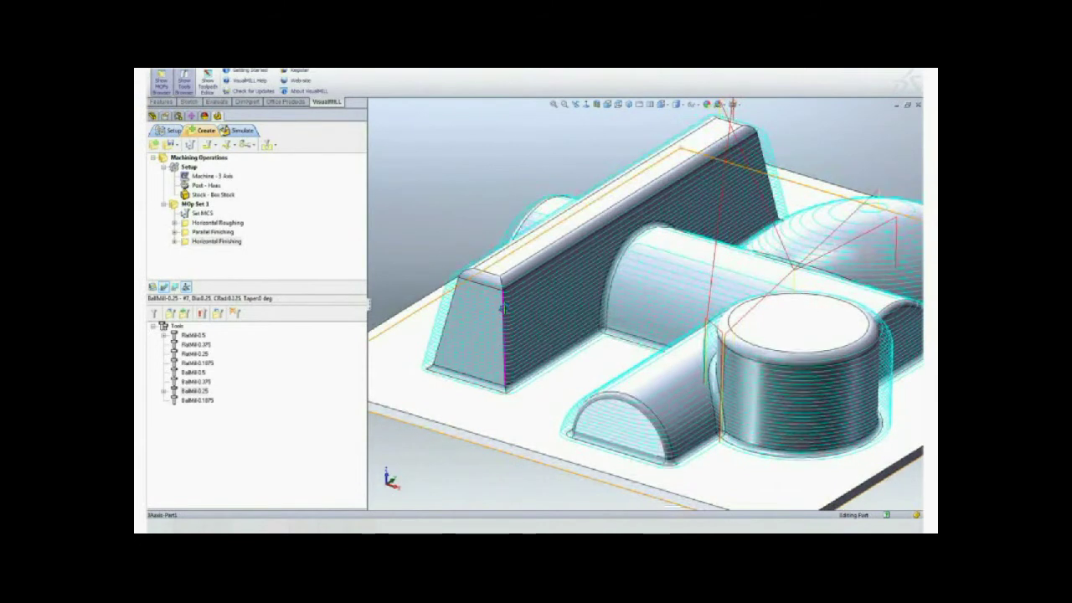
Run the material removal simulation of the Horizontal Finishing operation, fast-forward it, and return to creating operations
{"action": "left_click", "coordinate": [250, 134]}
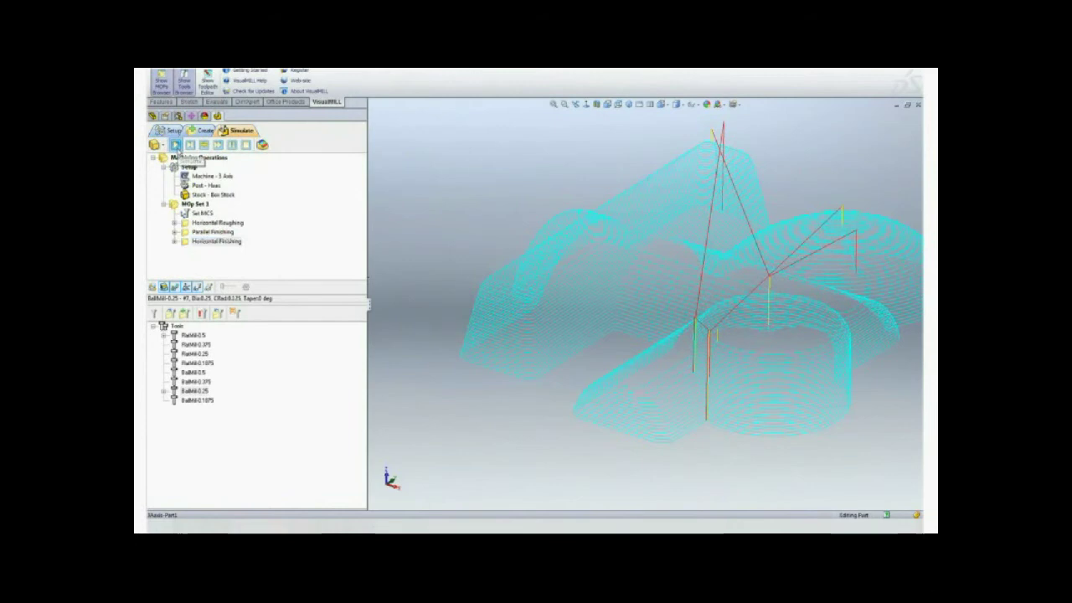
{"action": "left_click", "coordinate": [176, 146]}
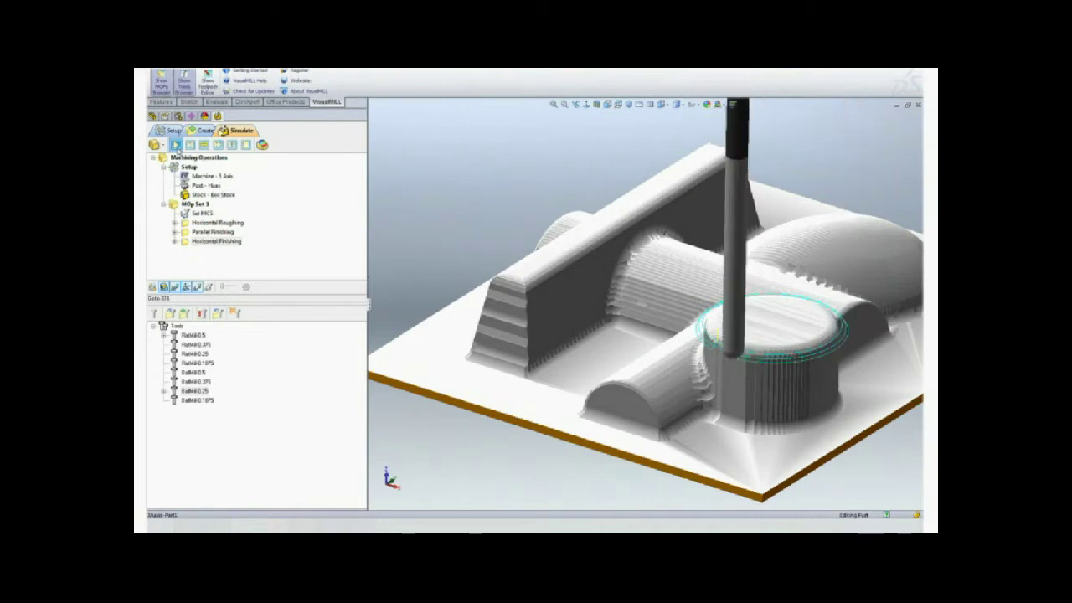
{"action": "left_click", "coordinate": [231, 149]}
{"action": "left_click", "coordinate": [218, 149]}
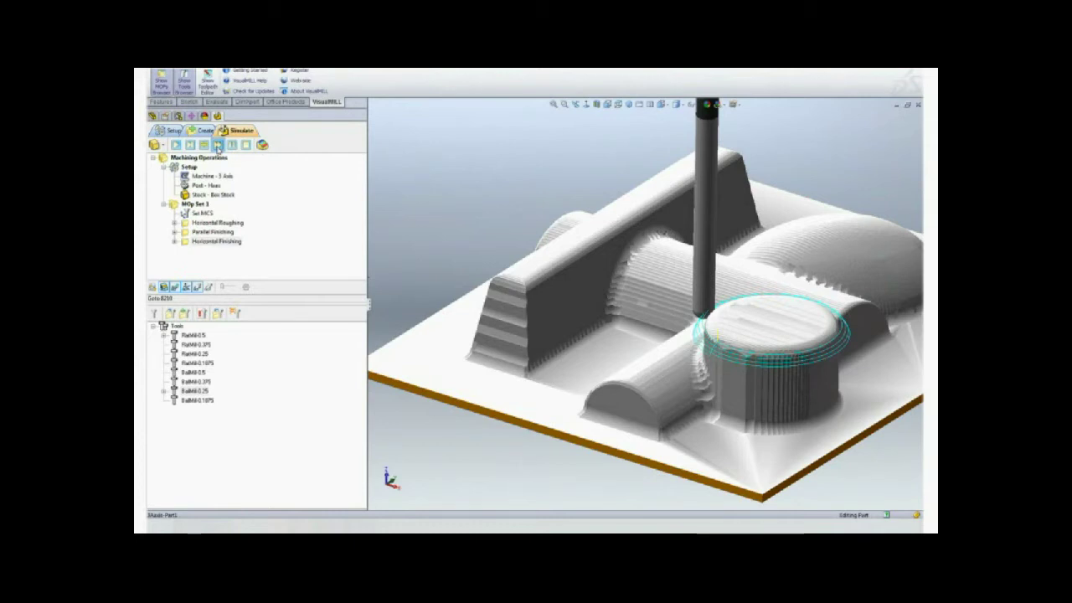
{"action": "left_click", "coordinate": [203, 137]}
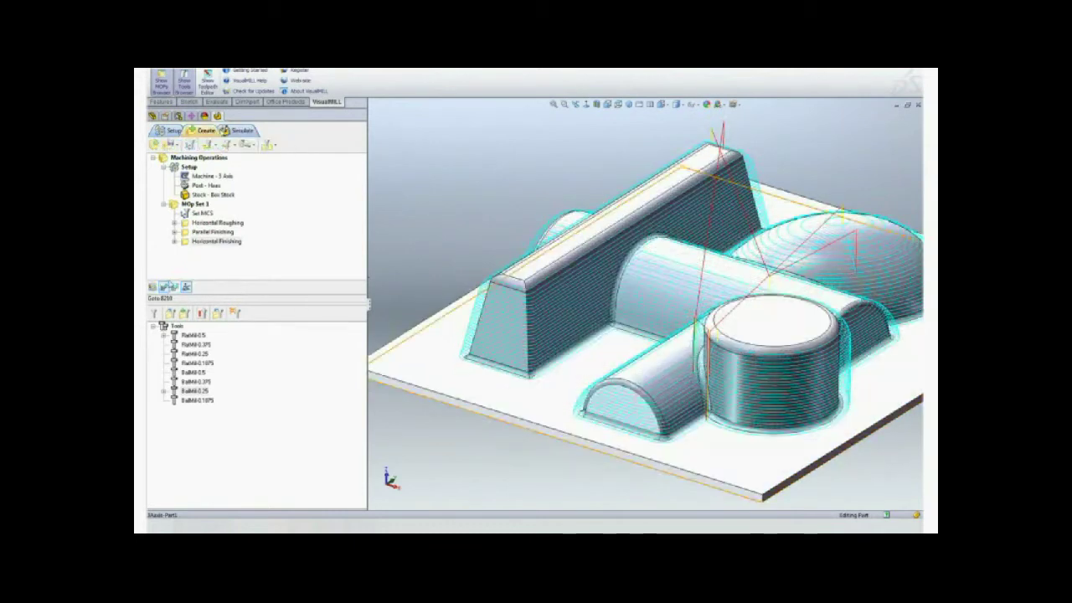
Hide the horizontal finishing toolpath and start a Pencil Tracing operation following Horizontal Finishing in MOp Set 1
{"action": "left_click", "coordinate": [165, 287]}
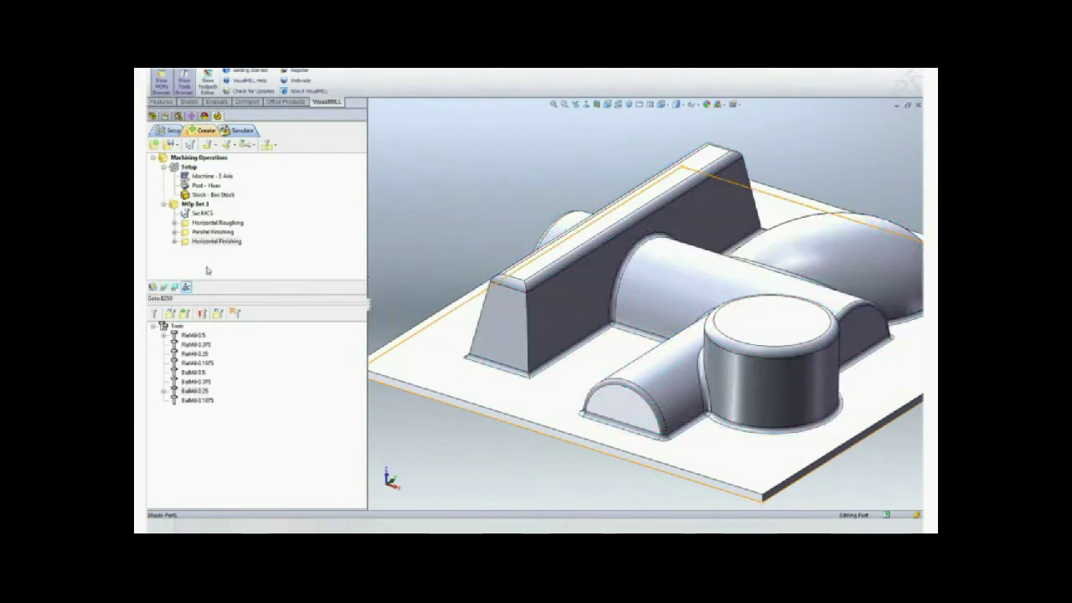
{"action": "left_click", "coordinate": [190, 242]}
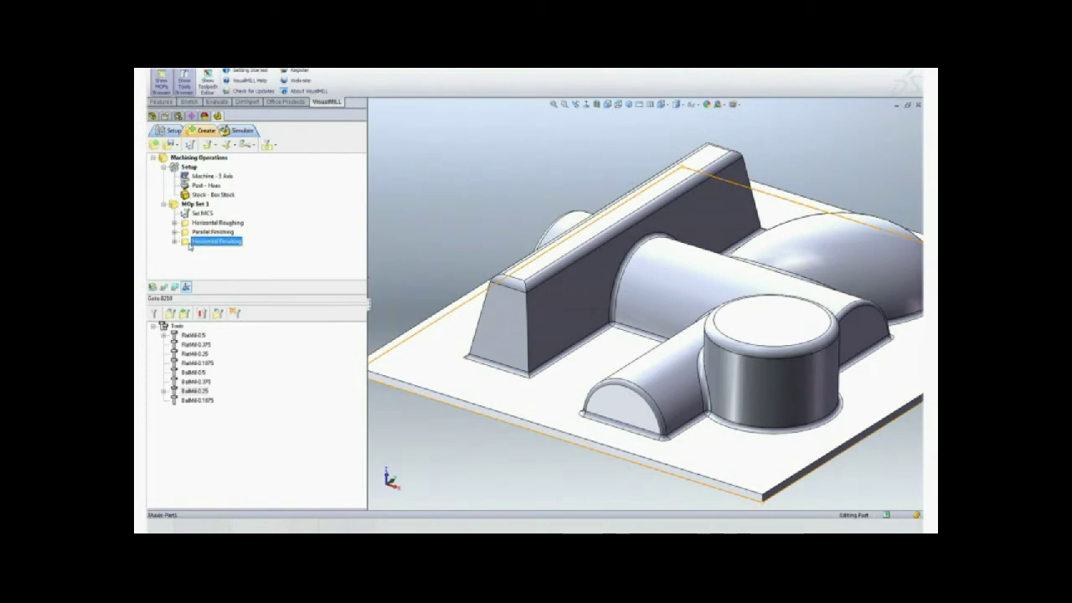
{"action": "left_click", "coordinate": [236, 146]}
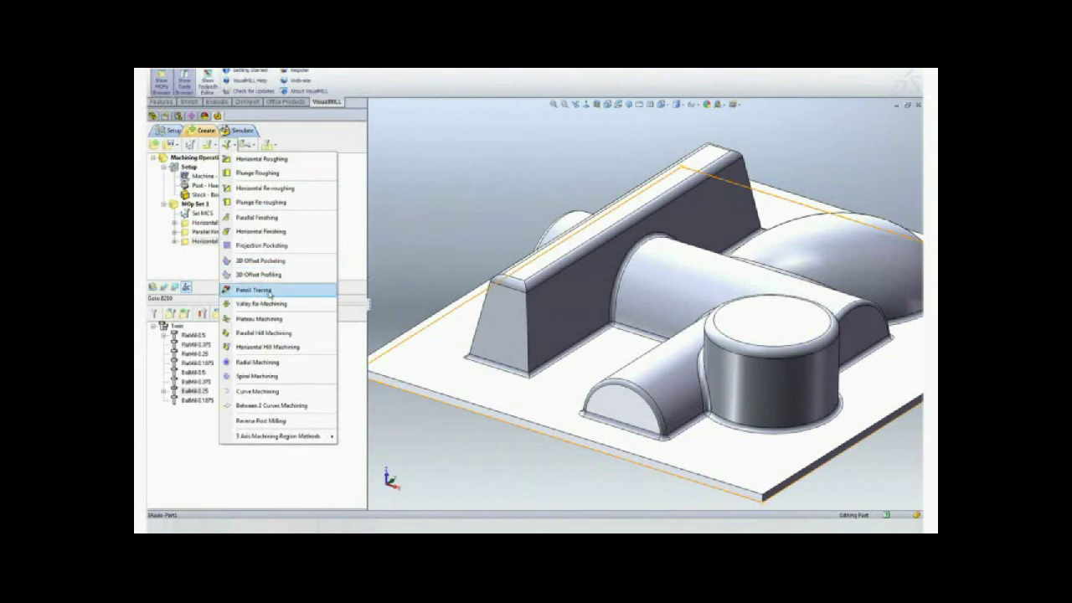
{"action": "left_click", "coordinate": [254, 289]}
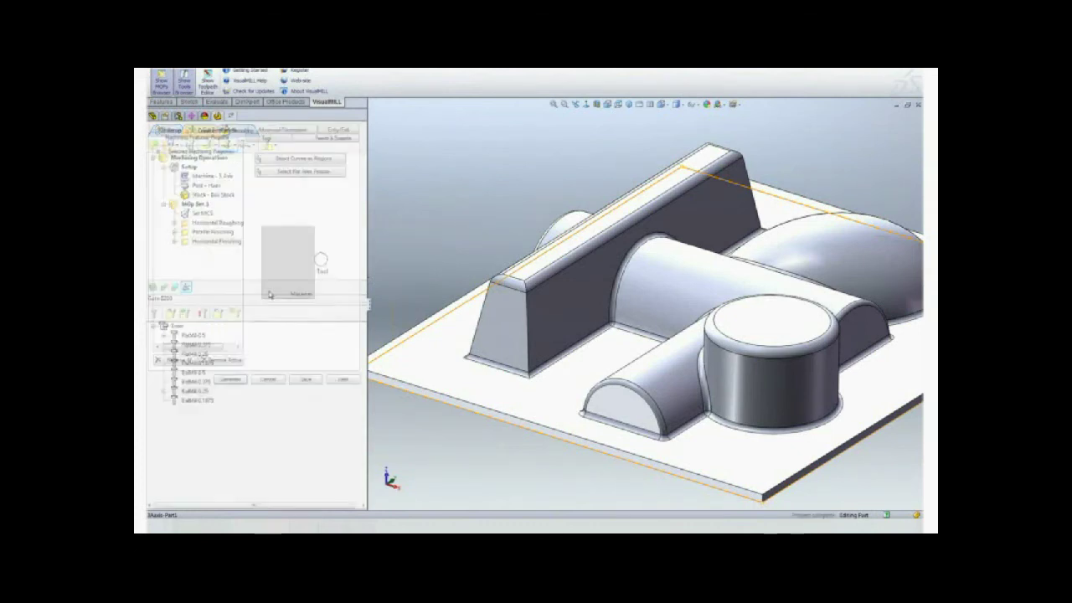
Choose BallMill-0.1875 for the pencil tracing, review its cut parameters, and generate the toolpath
{"action": "left_click", "coordinate": [251, 140]}
{"action": "left_click", "coordinate": [187, 232]}
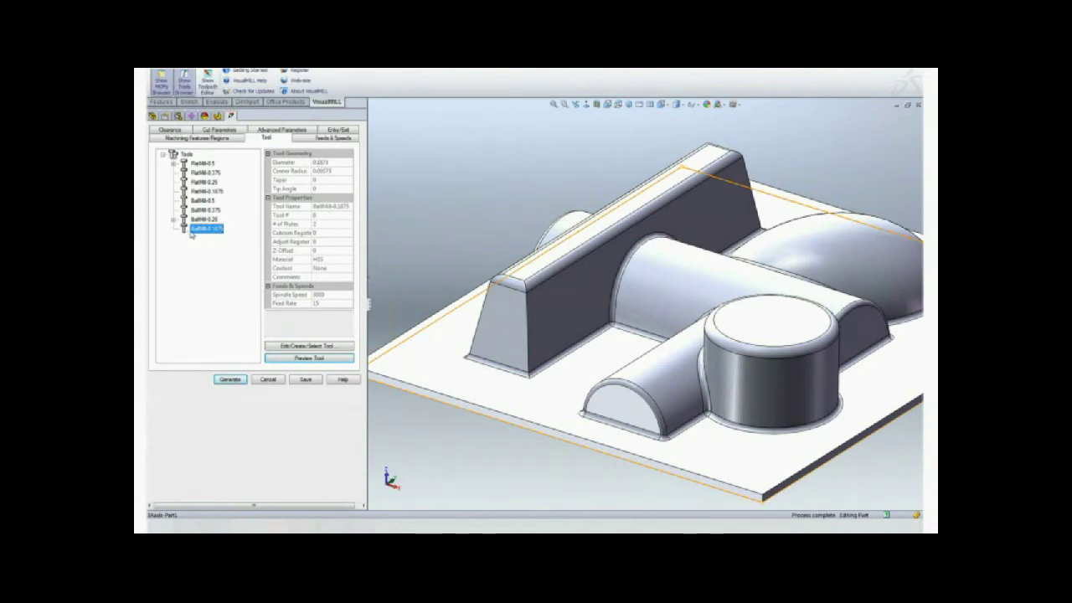
{"action": "left_click", "coordinate": [219, 131]}
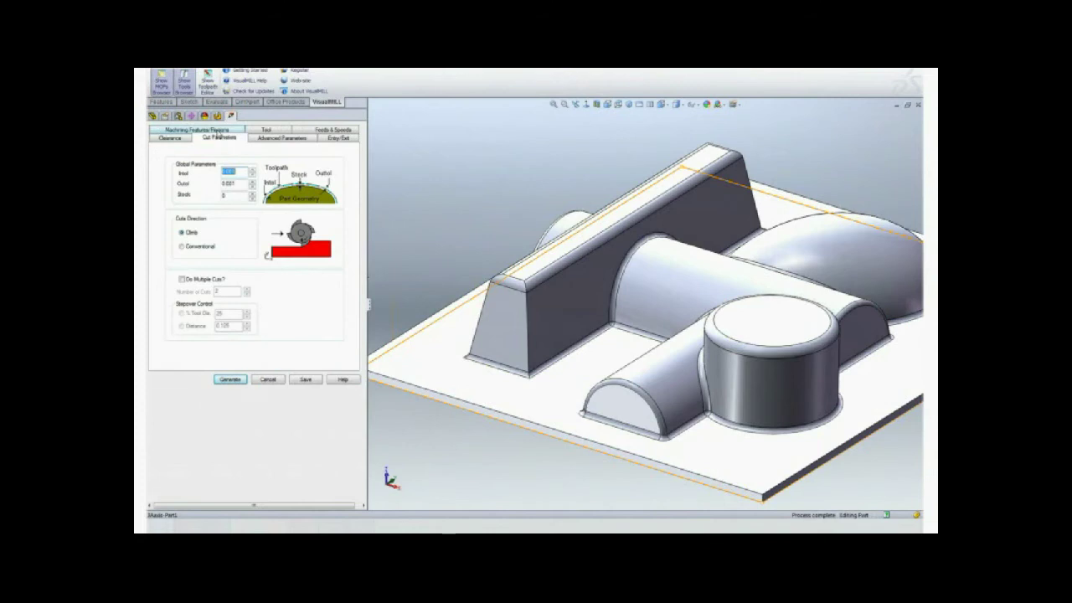
{"action": "left_click", "coordinate": [230, 379]}
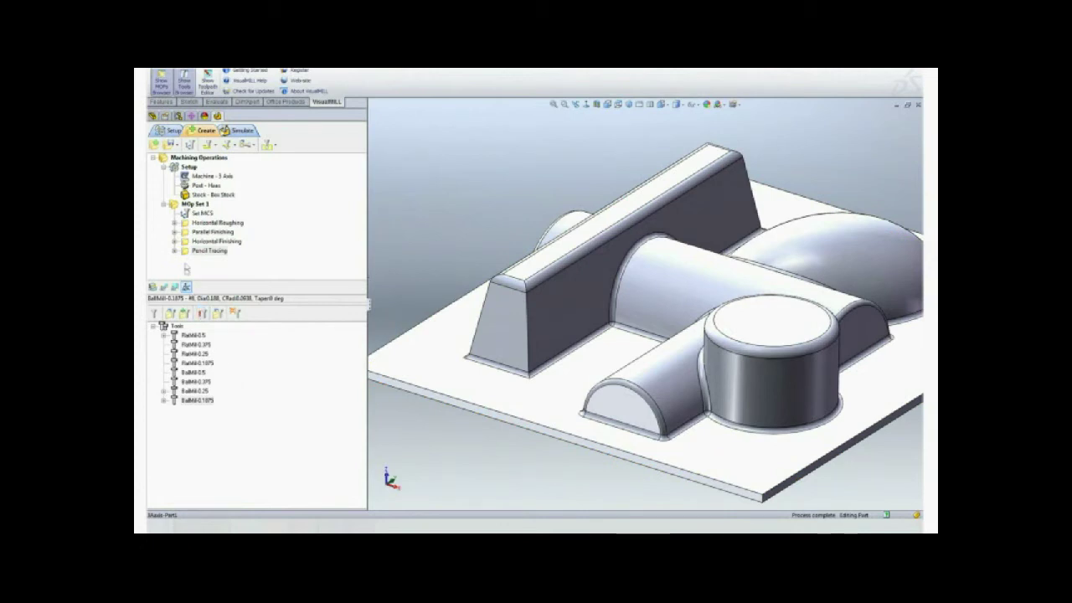
Display the Pencil Tracing toolpath and inspect its passes along the corners where the part's features meet
{"action": "left_click", "coordinate": [187, 253]}
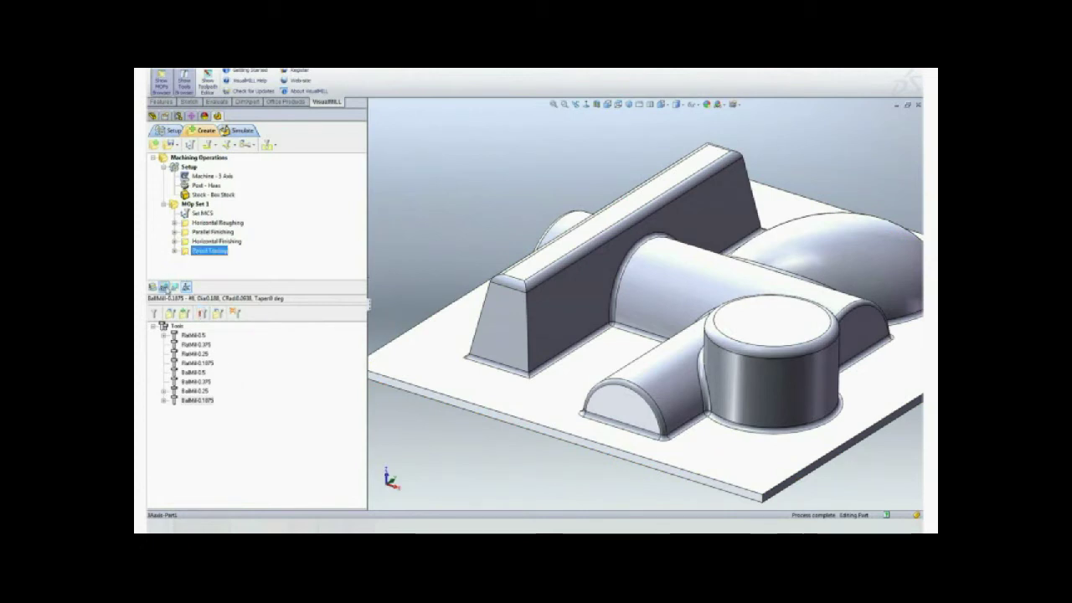
{"action": "left_click", "coordinate": [165, 288]}
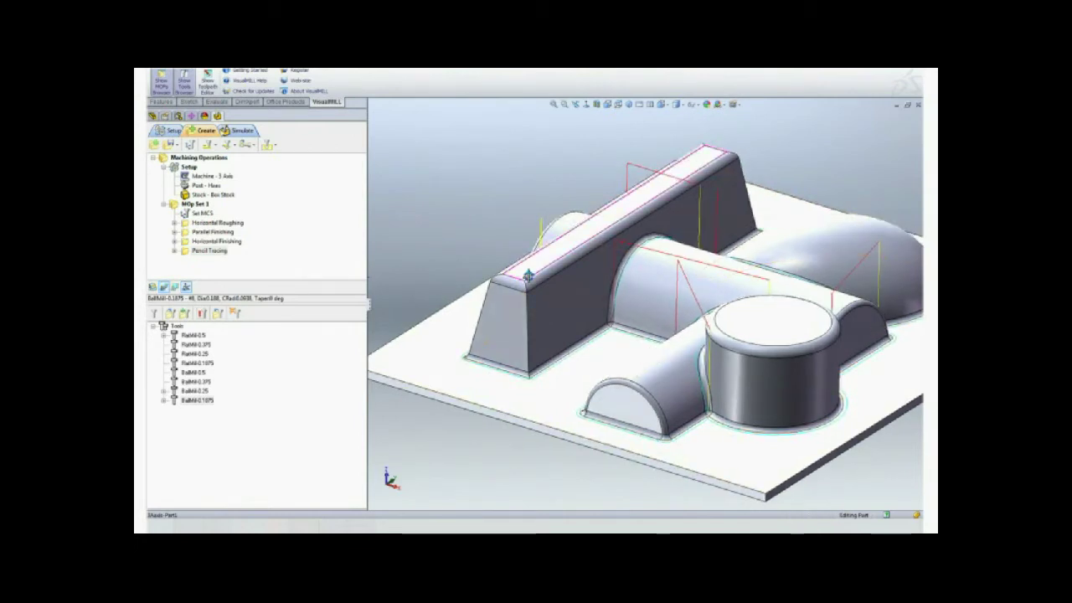
{"action": "scroll", "coordinate": [620, 291], "scroll_direction": "down", "scroll_amount": 3}
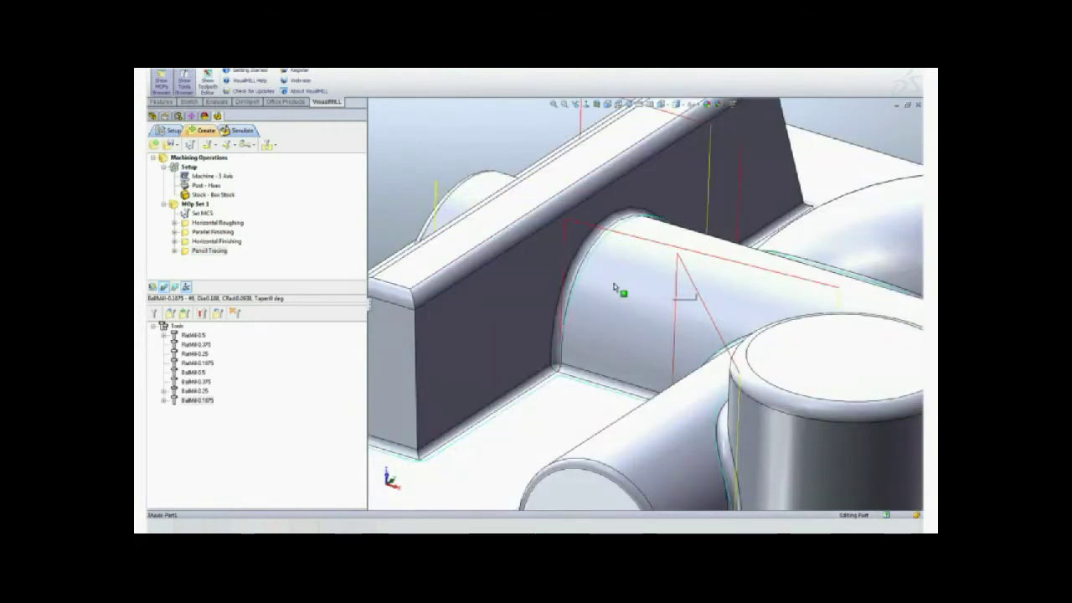
{"action": "scroll", "coordinate": [586, 290], "scroll_direction": "up", "scroll_amount": 3}
{"action": "scroll", "coordinate": [565, 290], "scroll_direction": "up", "scroll_amount": 2}
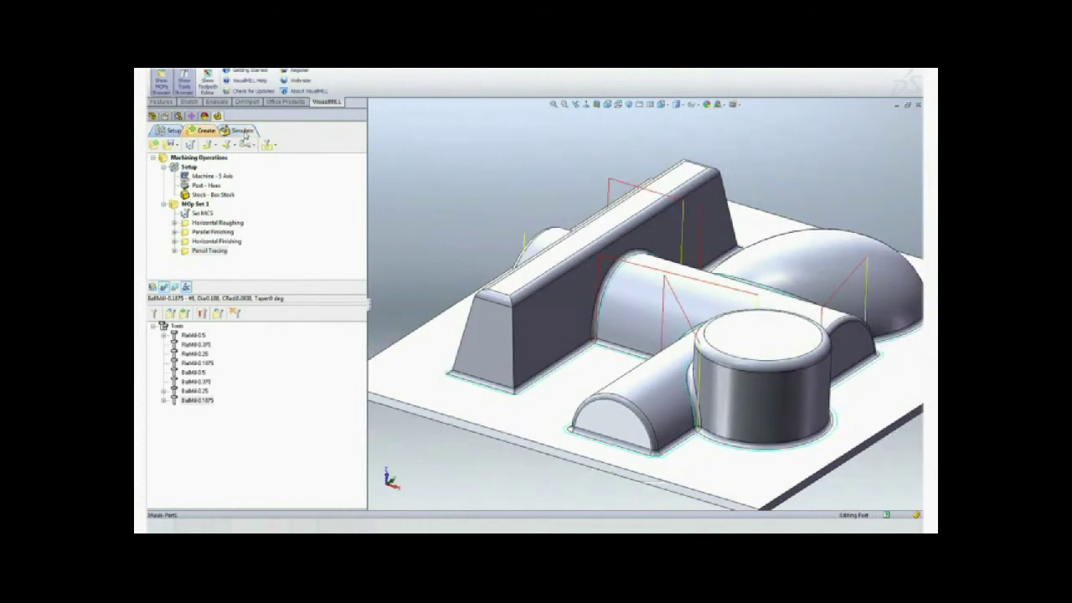
Run the material removal simulation of the Pencil Tracing operation, fast-forward it, and return to creating operations
{"action": "left_click", "coordinate": [242, 131]}
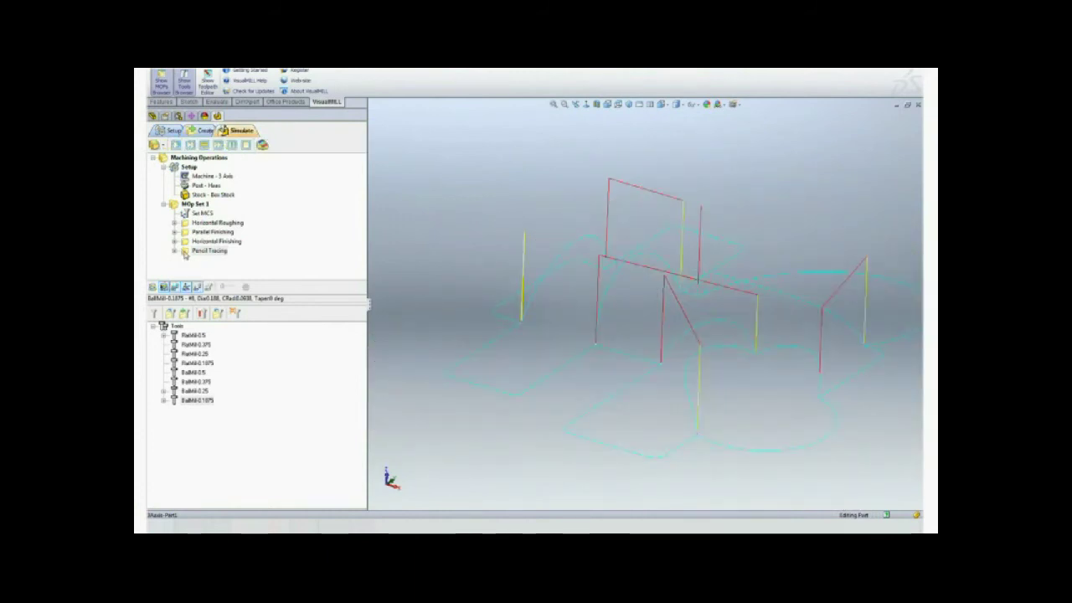
{"action": "left_click", "coordinate": [187, 252]}
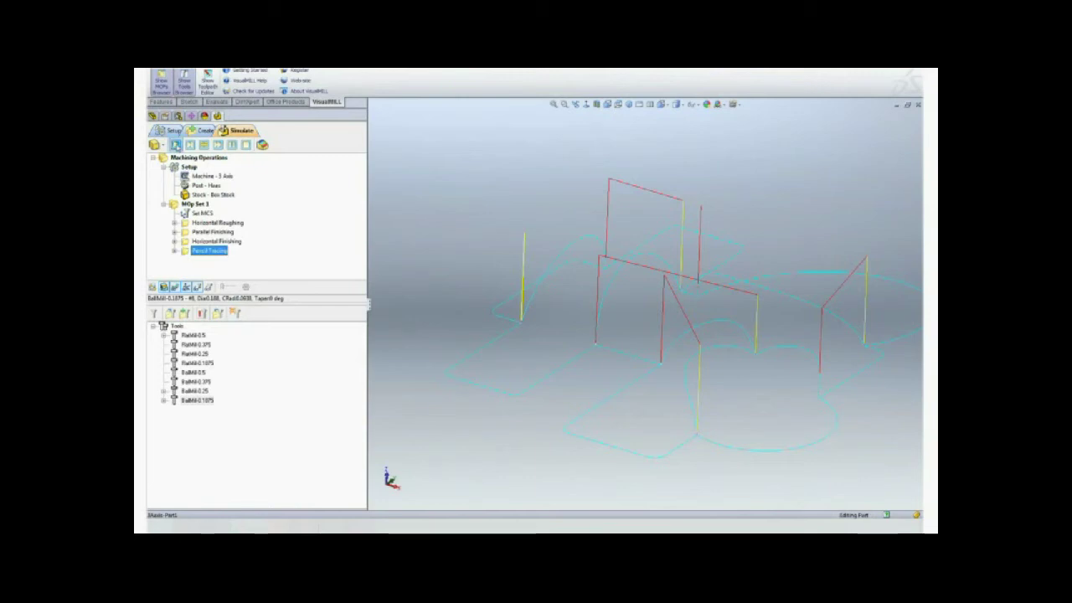
{"action": "left_click", "coordinate": [177, 147]}
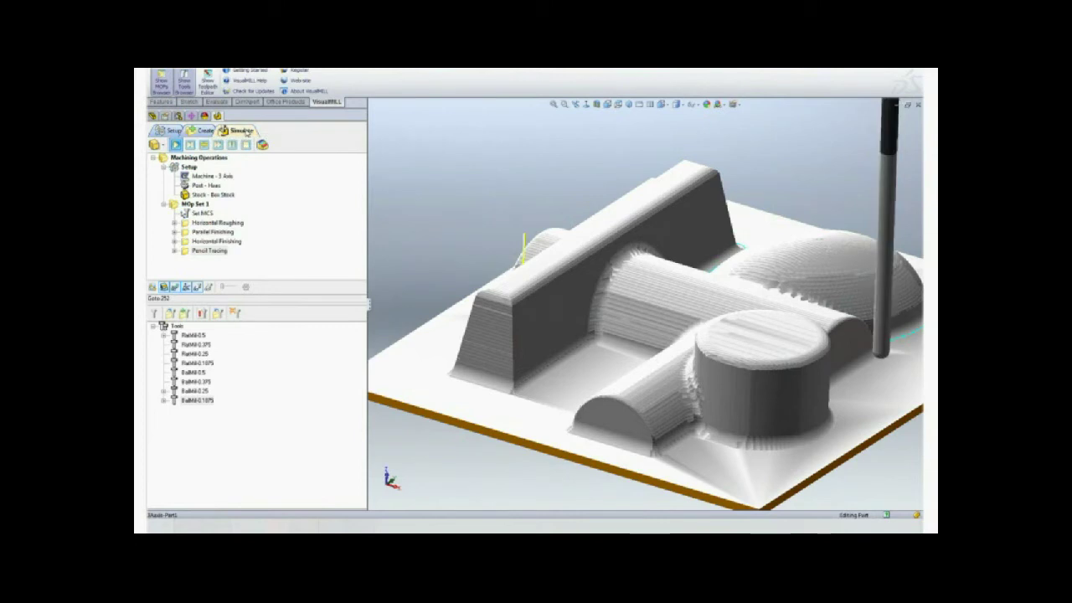
{"action": "left_click", "coordinate": [229, 147]}
{"action": "left_click", "coordinate": [218, 147]}
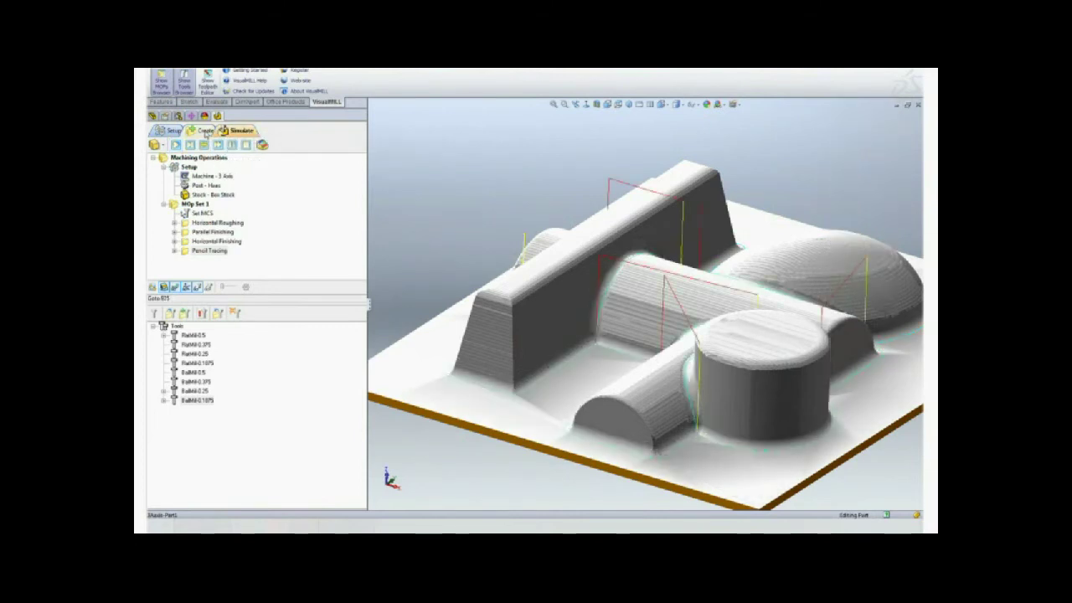
{"action": "left_click", "coordinate": [206, 132]}
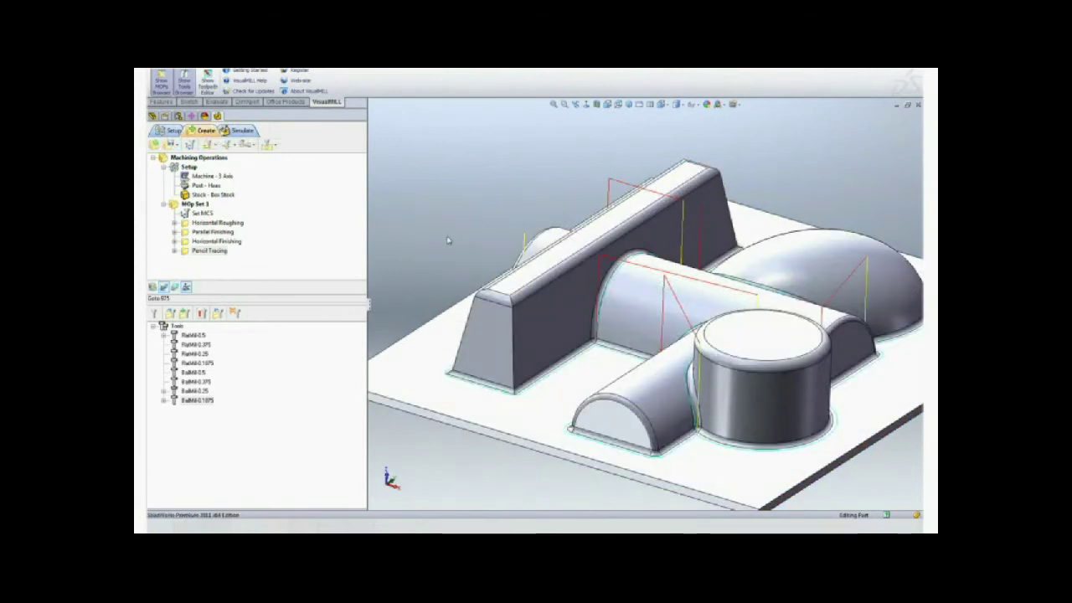
Select the cylindrical boss's top face and the tapered rib's end face for direct editing of the part, and clear the selection
{"action": "scroll", "coordinate": [758, 340], "scroll_direction": "up", "scroll_amount": 1}
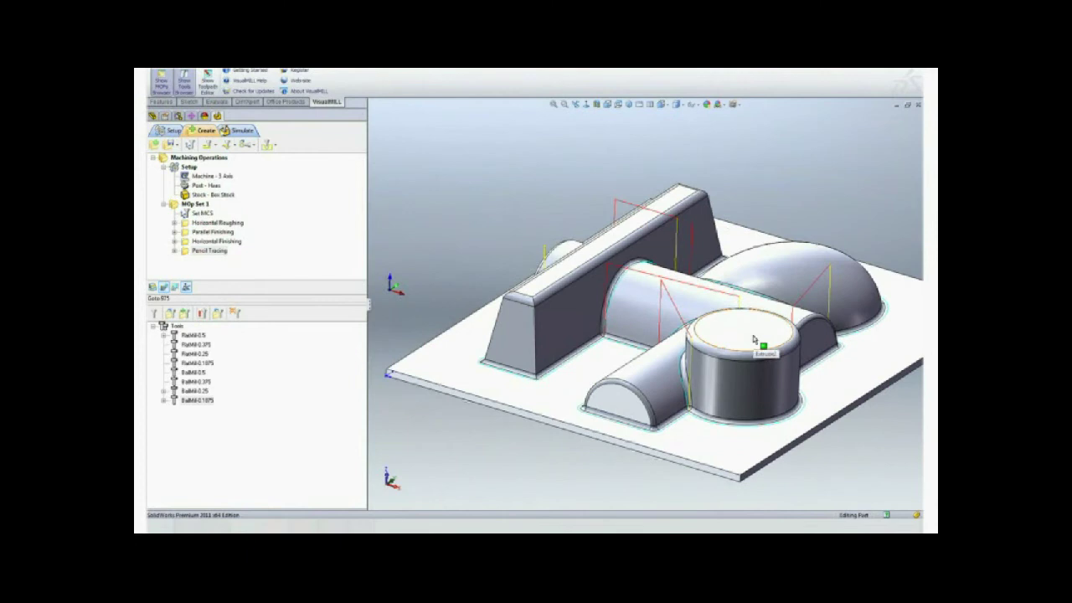
{"action": "left_click", "coordinate": [755, 339]}
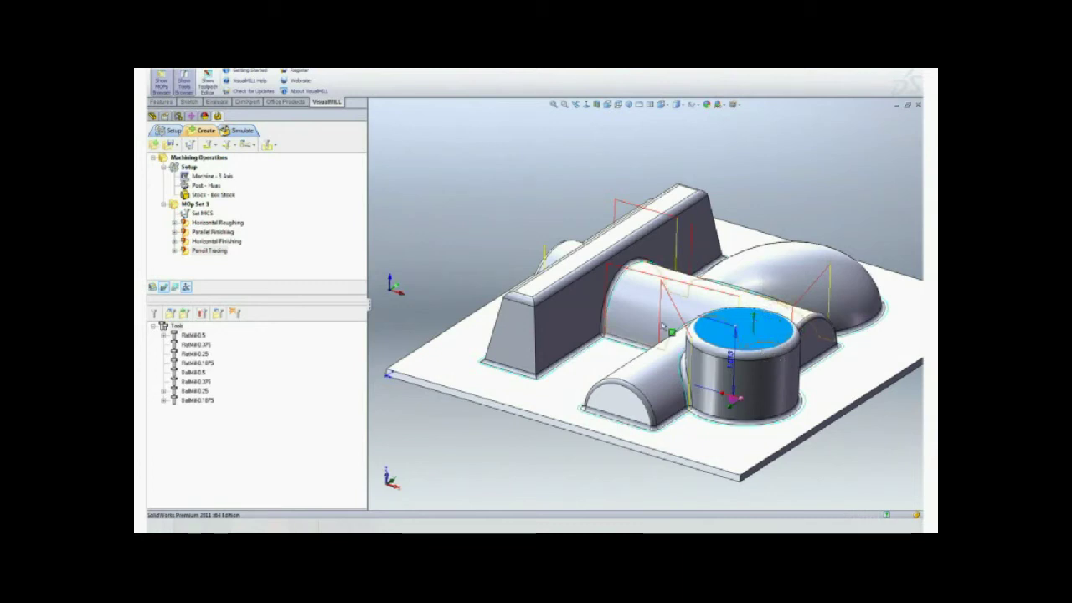
{"action": "left_click", "coordinate": [515, 333]}
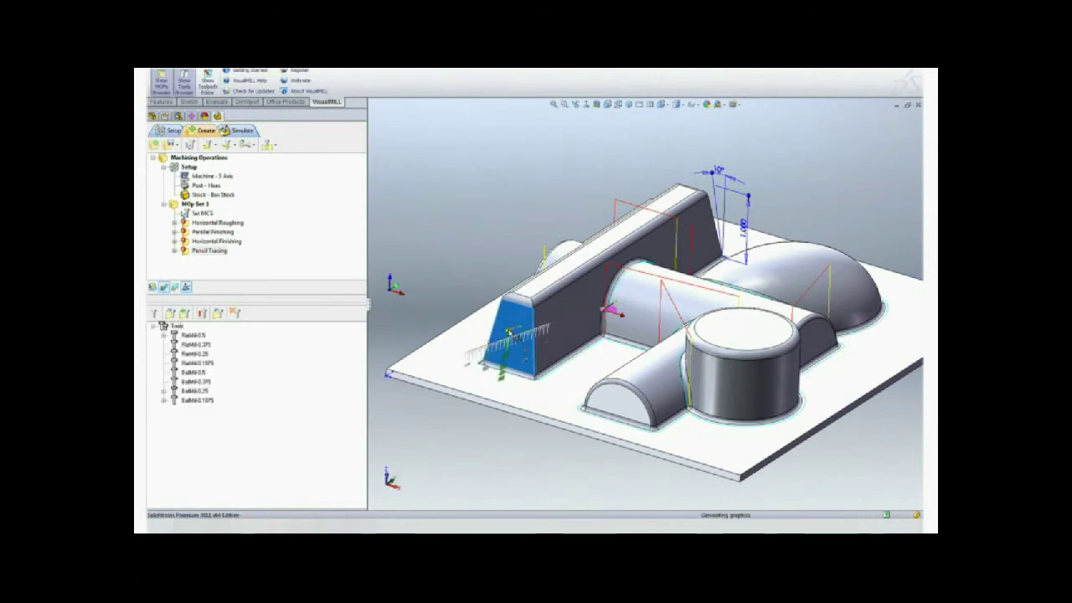
{"action": "left_click", "coordinate": [447, 299]}
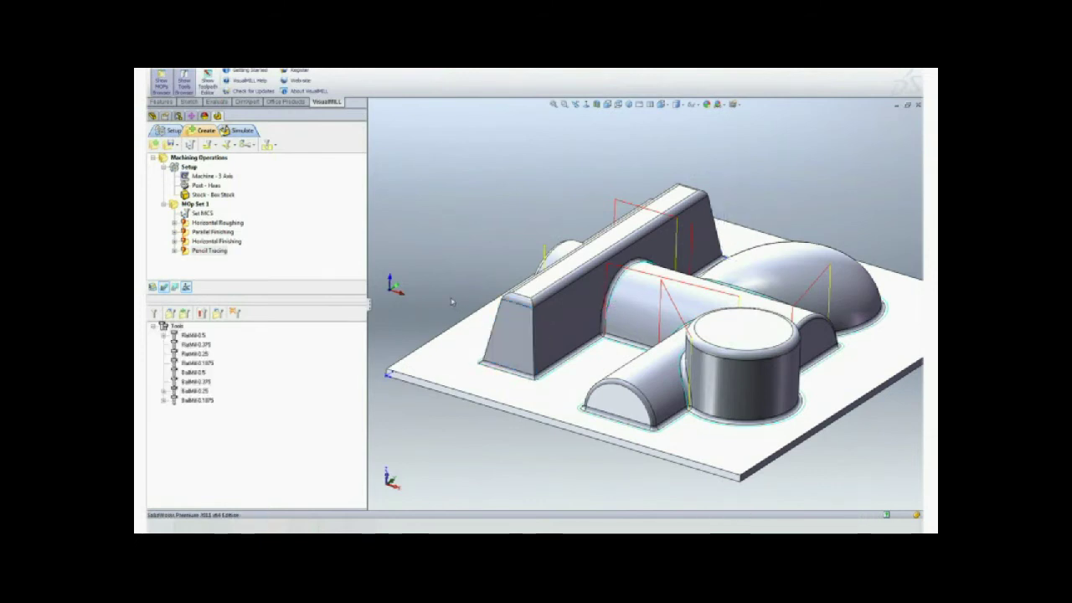
Review the Horizontal Roughing toolpath and regenerate all the machining operations in MOp Set 1
{"action": "left_click", "coordinate": [187, 225]}
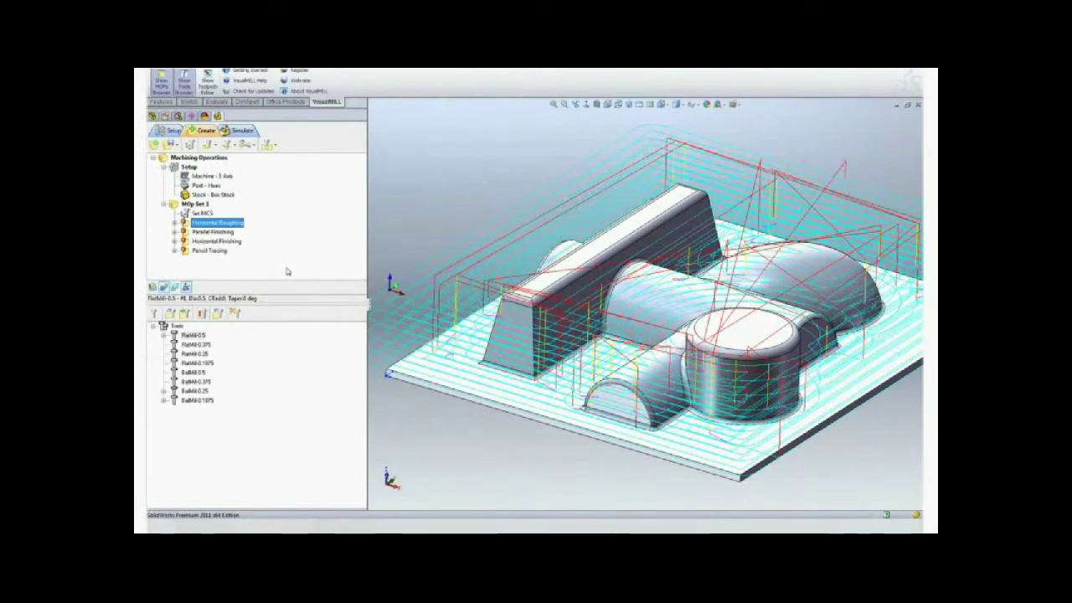
{"action": "left_click", "coordinate": [184, 206]}
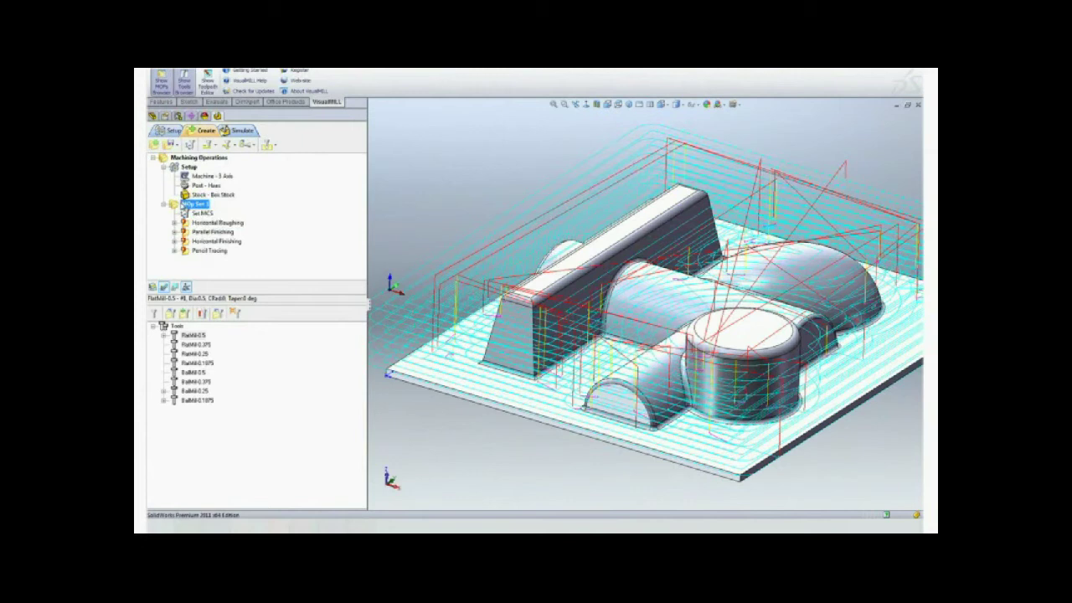
{"action": "right_click", "coordinate": [184, 206]}
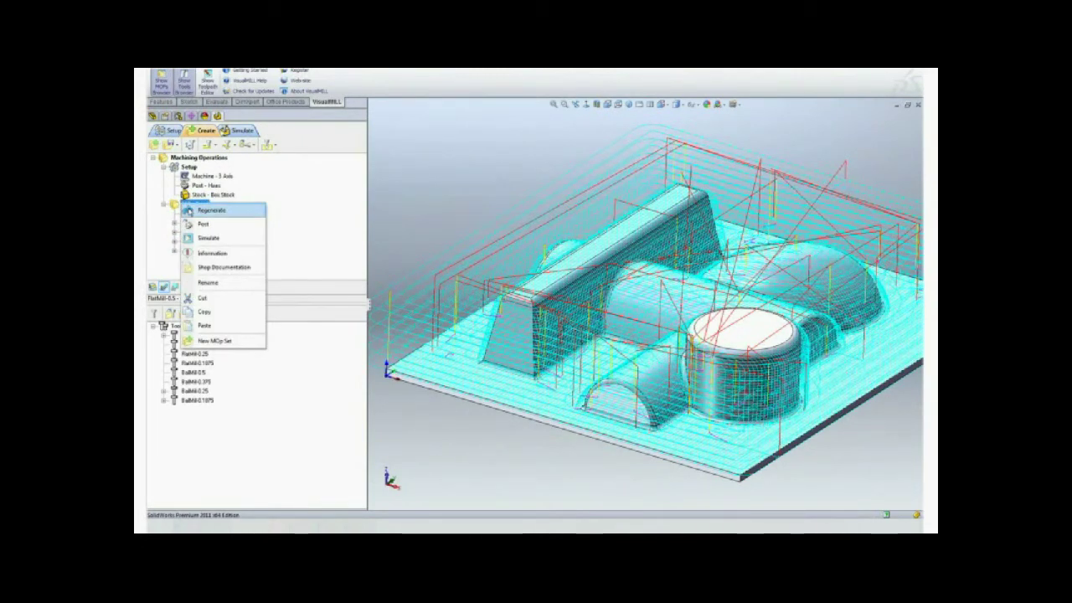
{"action": "left_click", "coordinate": [187, 210]}
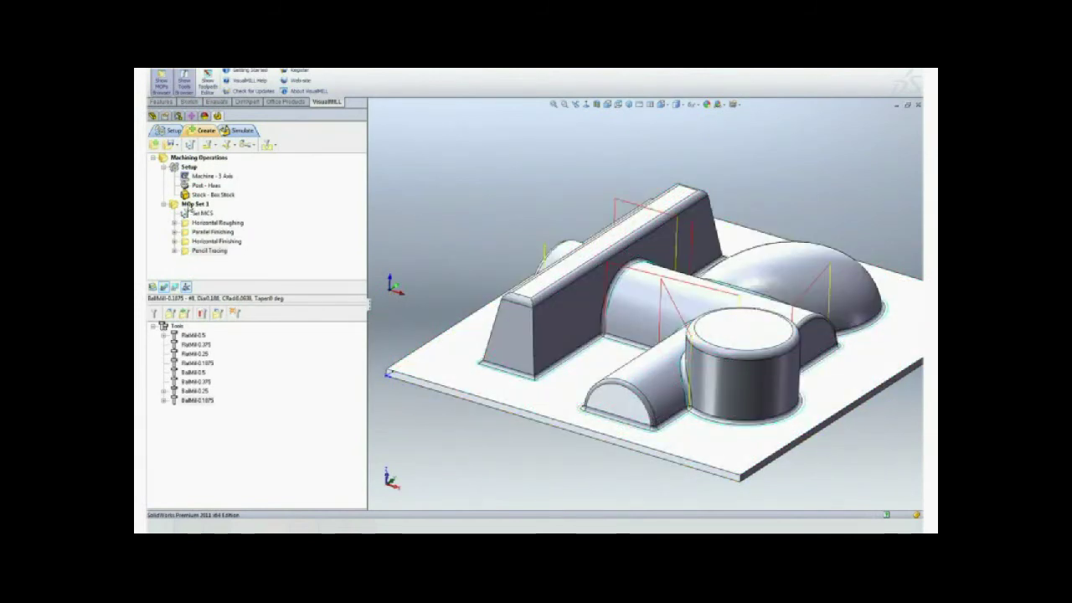
Post-process MOp Set 1 to G-code and open the graphical toolpath review of the program in the CNC editor
{"action": "right_click", "coordinate": [188, 206]}
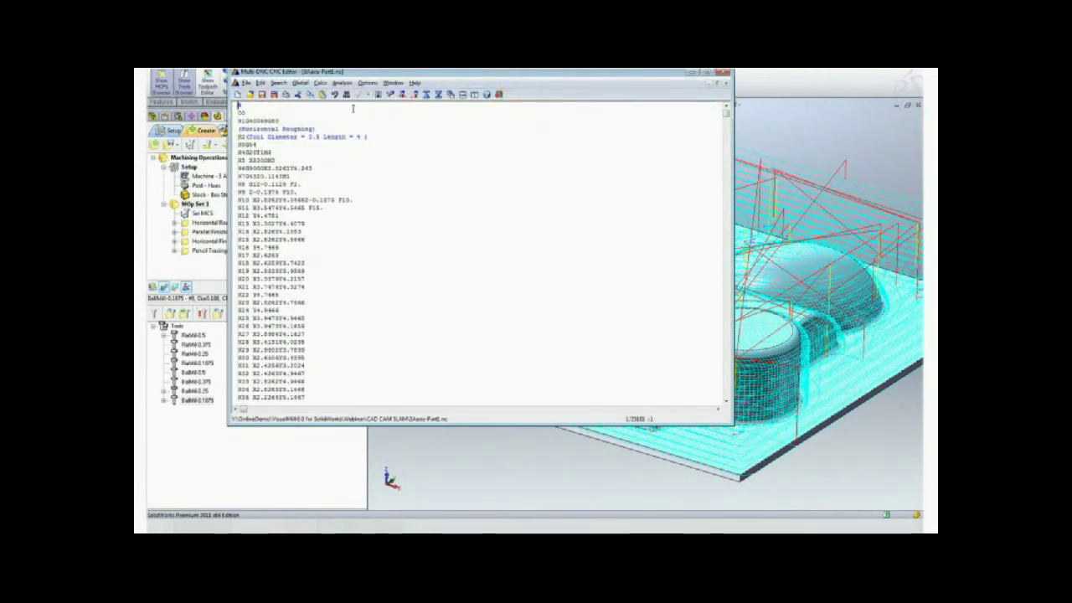
{"action": "left_click", "coordinate": [342, 83]}
{"action": "left_click", "coordinate": [350, 100]}
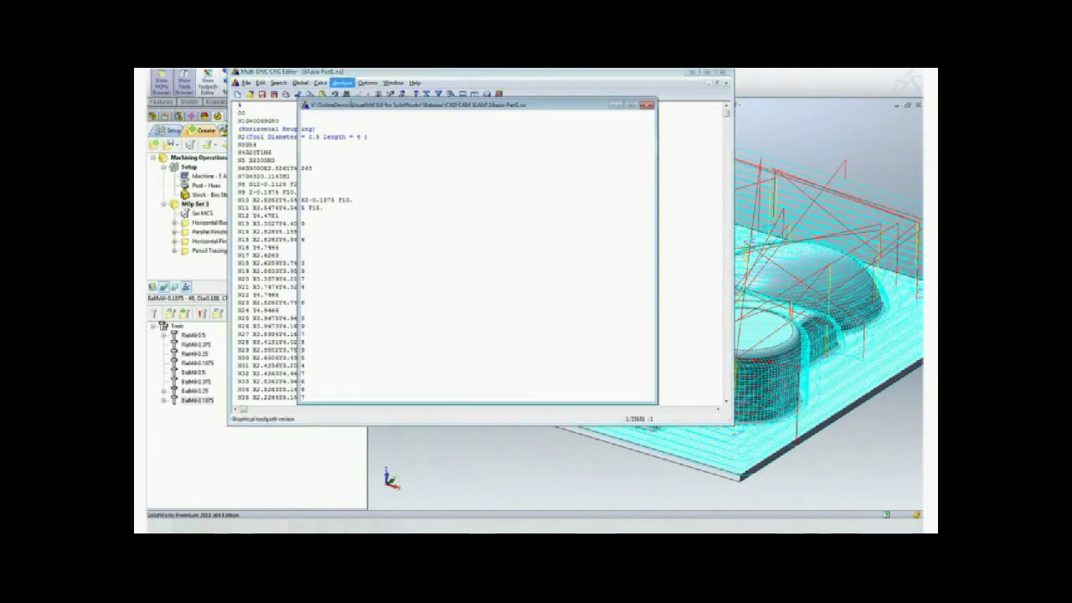
Limit the toolpath plot to tool T8 at block 24195, view it isometrically, and exit the CNC editor
{"action": "left_click", "coordinate": [369, 380]}
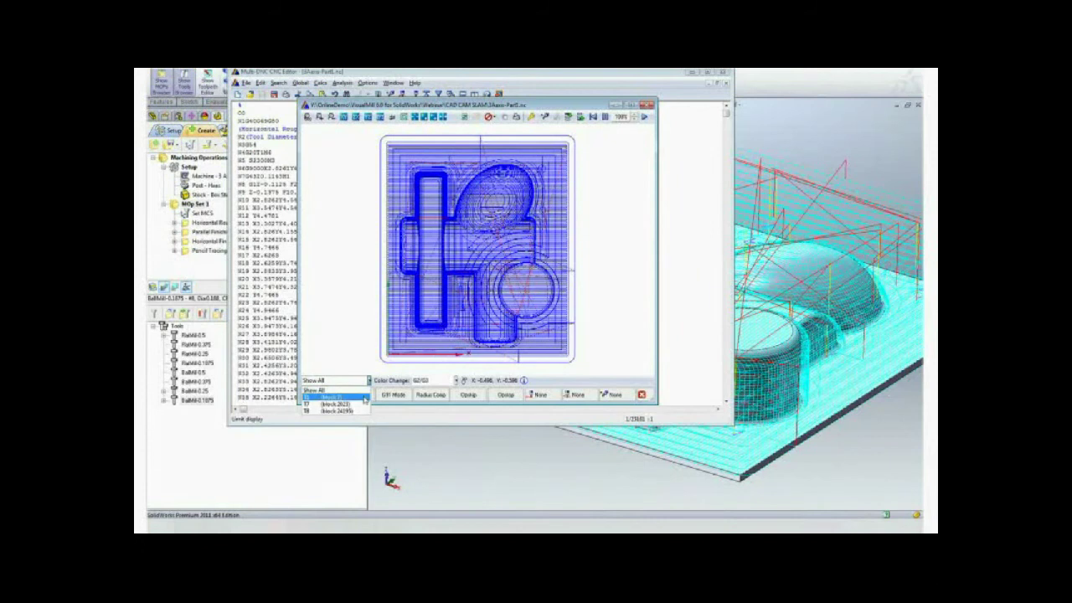
{"action": "left_click", "coordinate": [360, 411]}
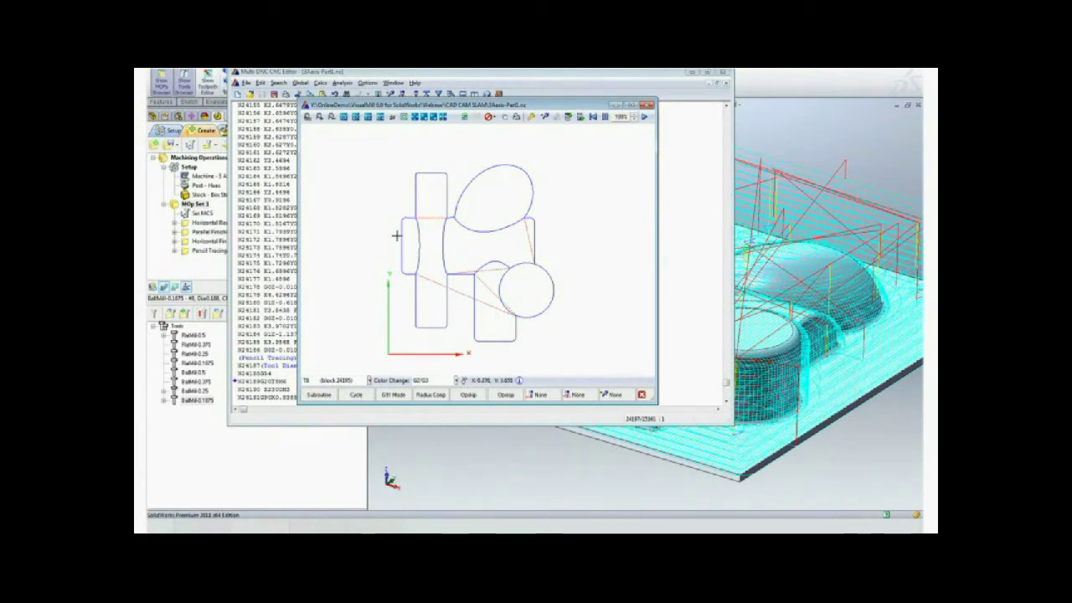
{"action": "left_click", "coordinate": [379, 116]}
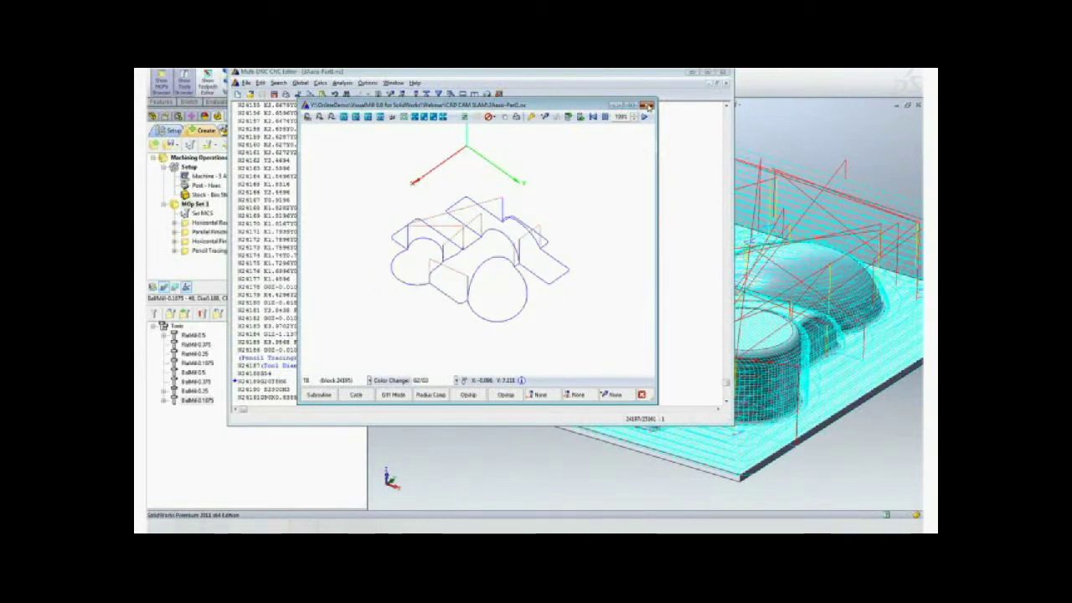
{"action": "left_click", "coordinate": [649, 105]}
{"action": "left_click", "coordinate": [500, 95]}
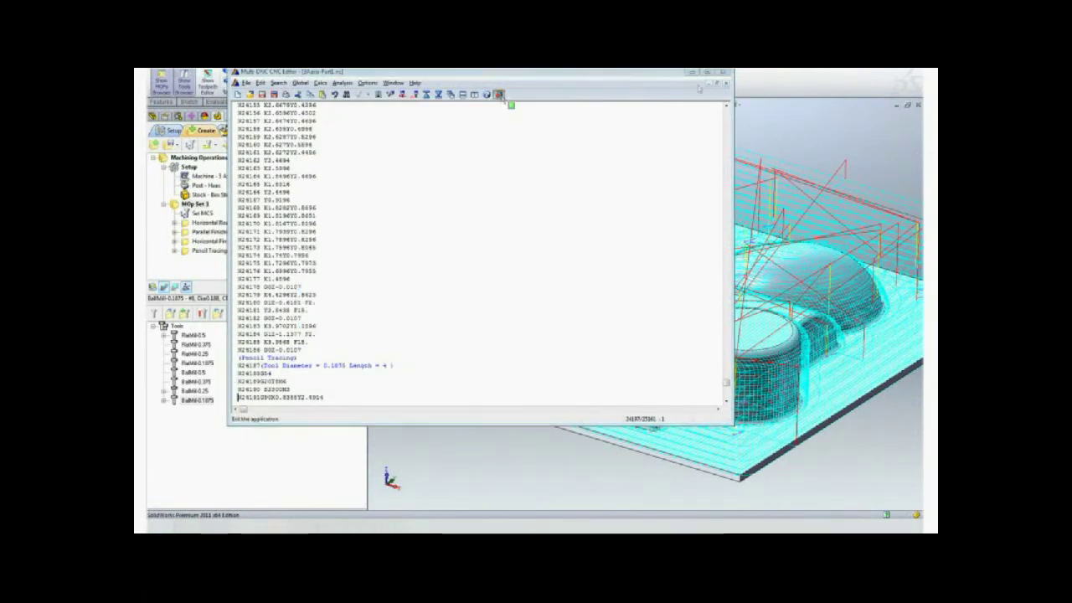
Close the current part without saving it and open 3Axis-MoldA.SLDPRT from the CAD CAM SLAM folder
{"action": "left_click", "coordinate": [918, 105]}
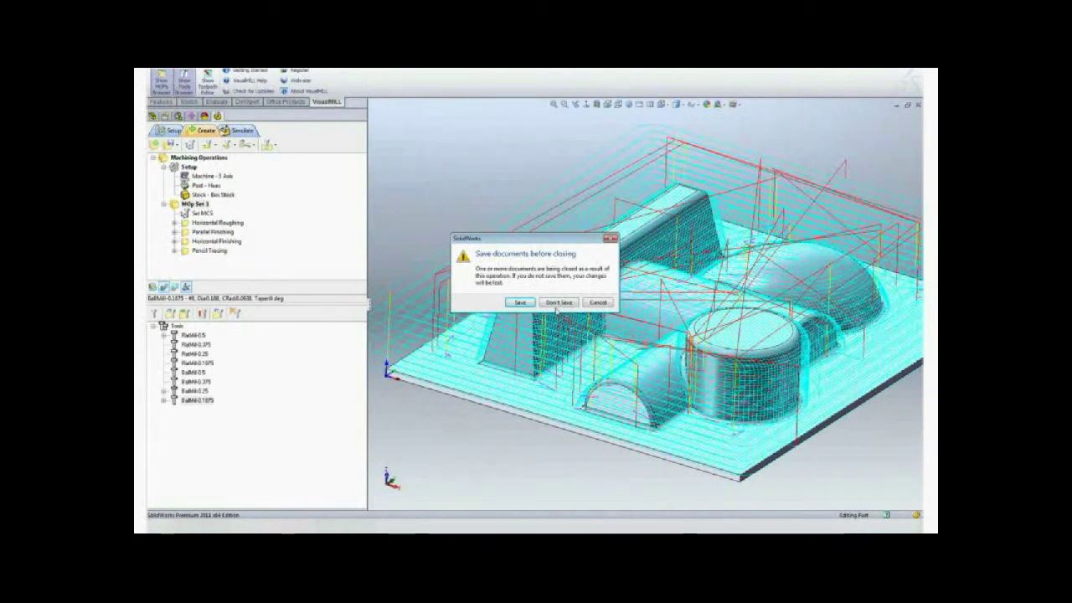
{"action": "left_click", "coordinate": [559, 302]}
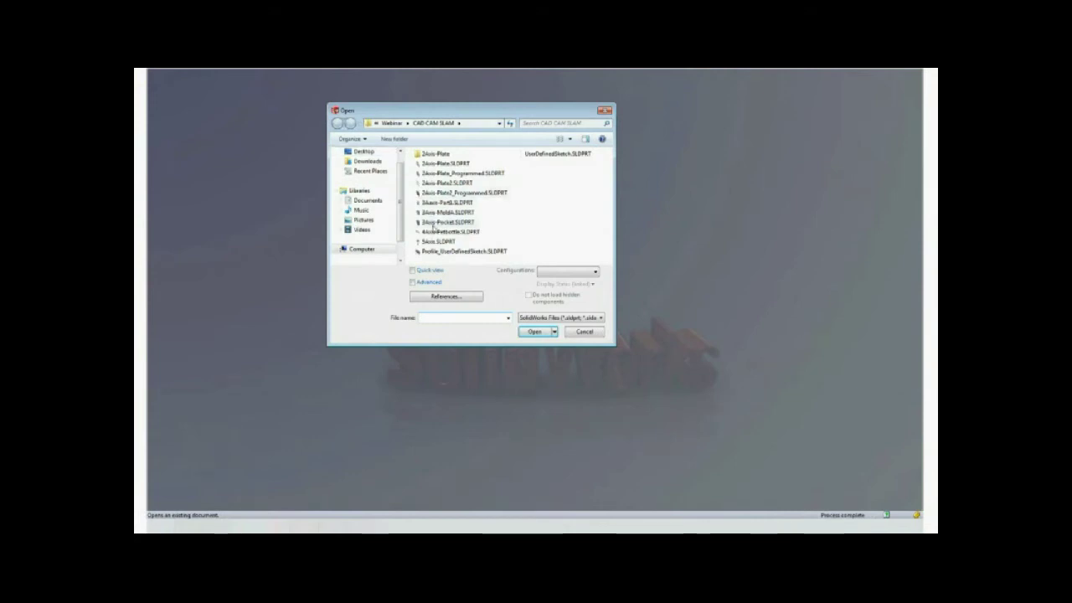
{"action": "left_click", "coordinate": [447, 212]}
{"action": "left_click", "coordinate": [531, 332]}
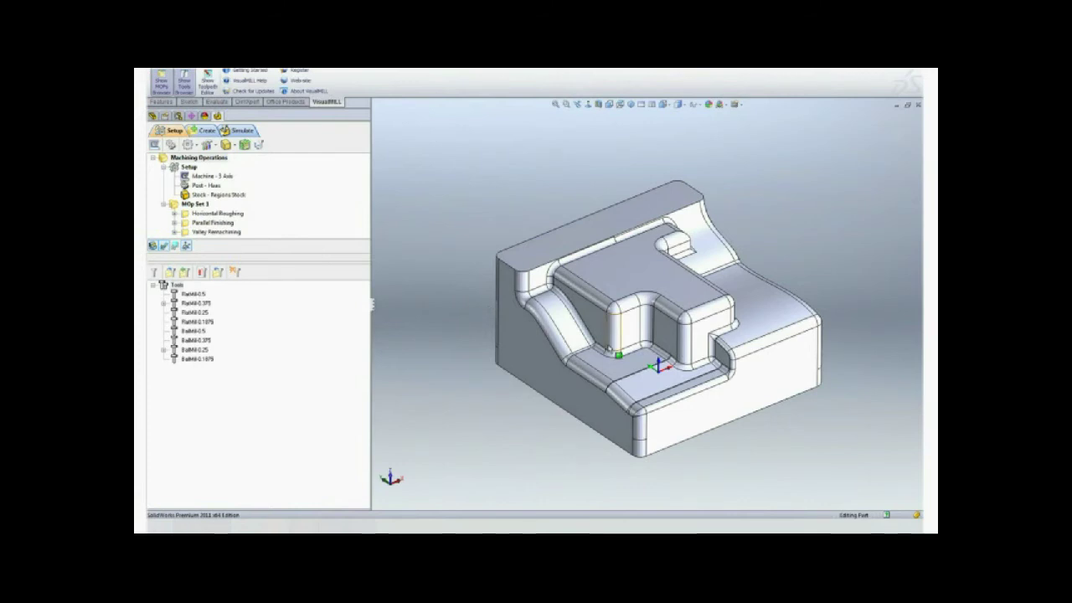
Run a draft analysis at 0.5 degrees using the mold's top face as pull direction, and turn off the draft display
{"action": "scroll", "coordinate": [611, 351], "scroll_direction": "down", "scroll_amount": 2}
{"action": "left_click", "coordinate": [219, 101]}
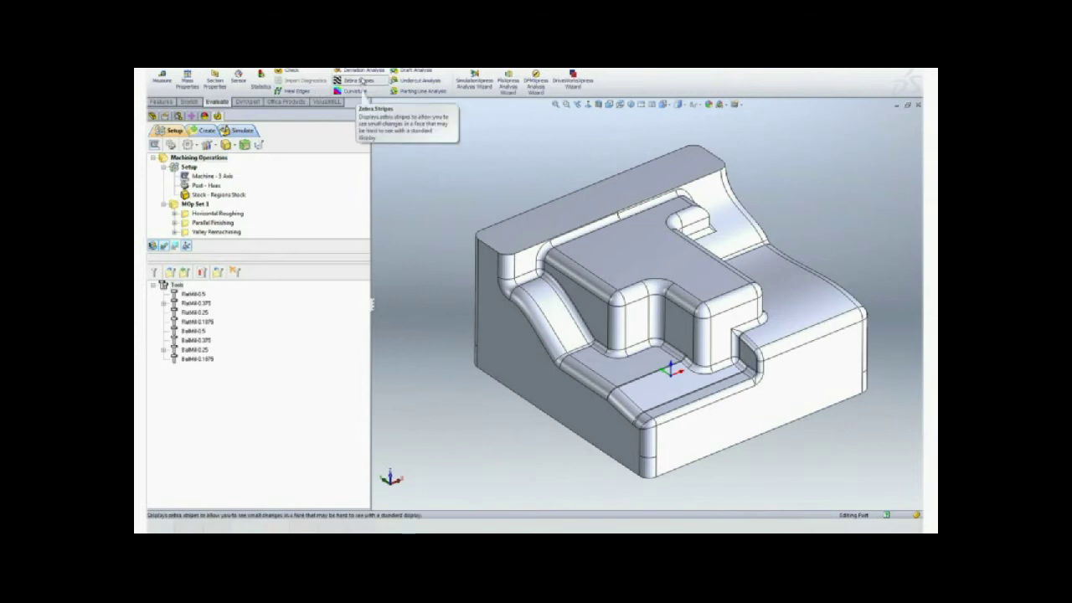
{"action": "left_click", "coordinate": [396, 72]}
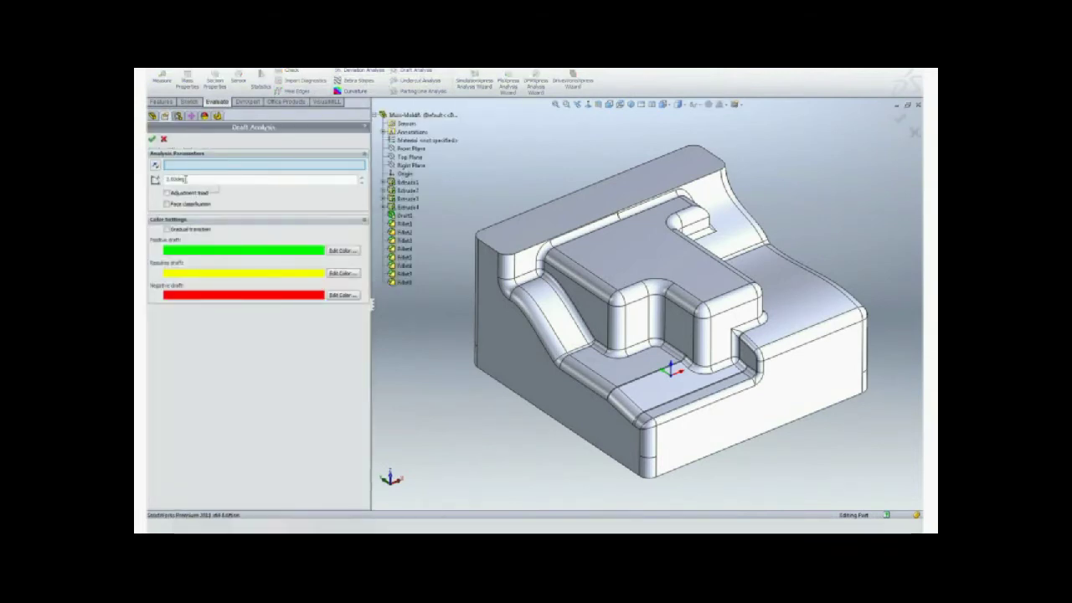
{"action": "type", "text": "0.5"}
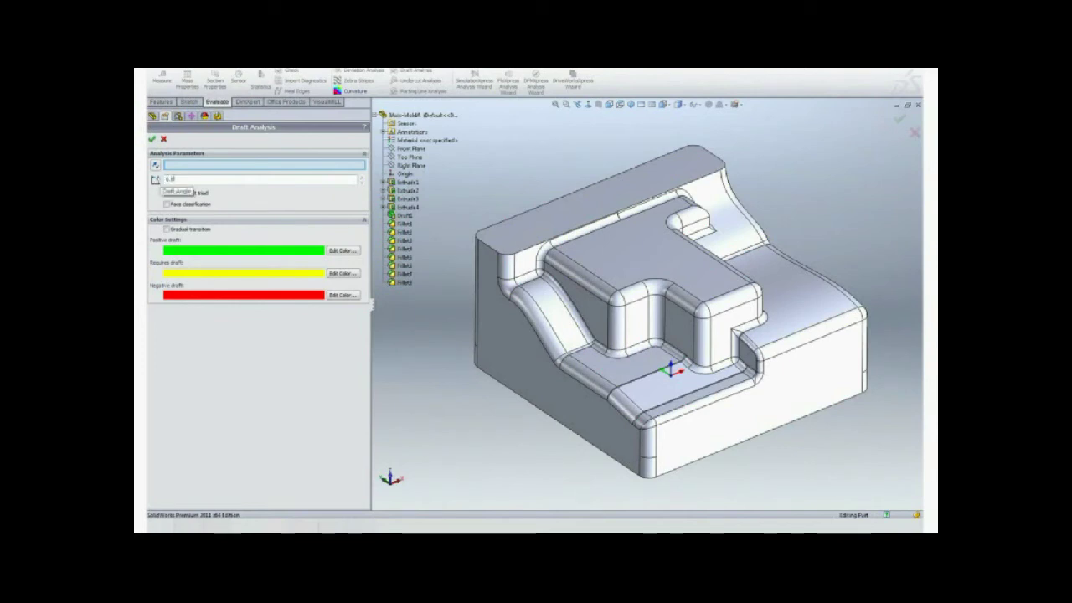
{"action": "left_click", "coordinate": [208, 168]}
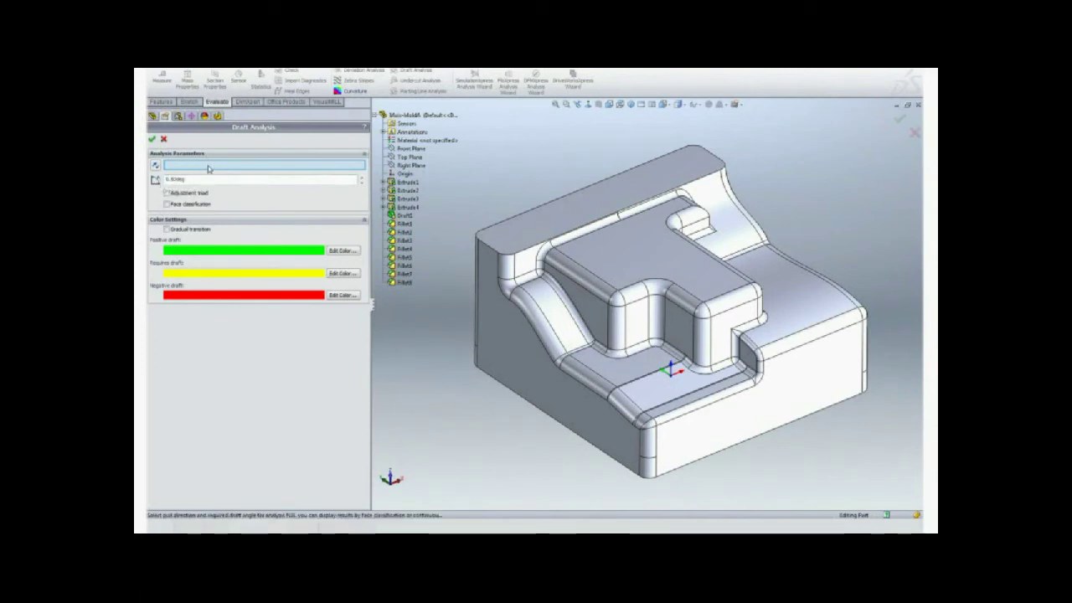
{"action": "left_click", "coordinate": [561, 224]}
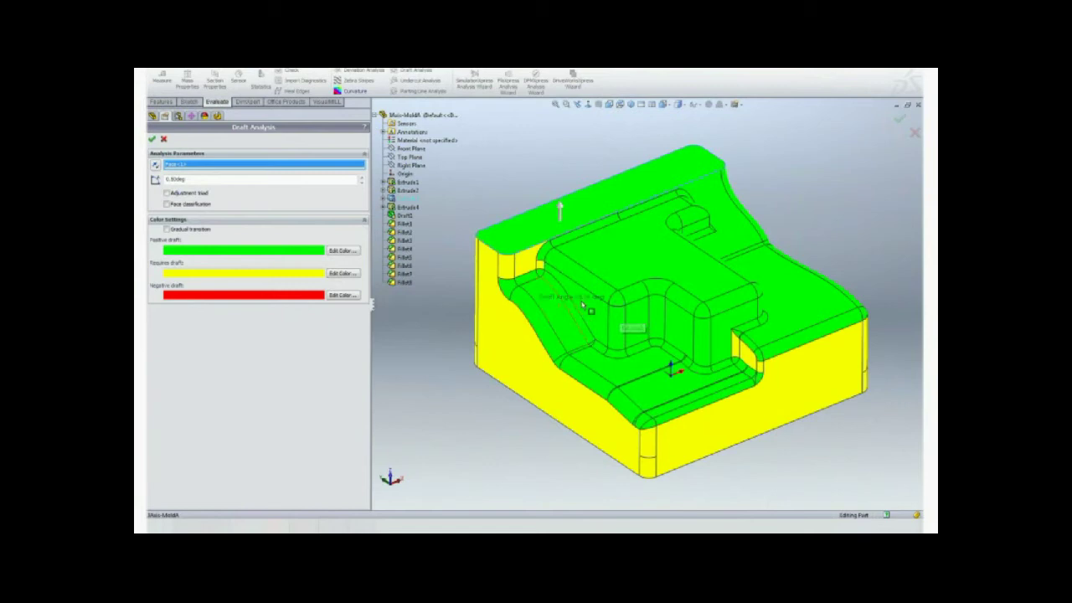
{"action": "left_click", "coordinate": [152, 140]}
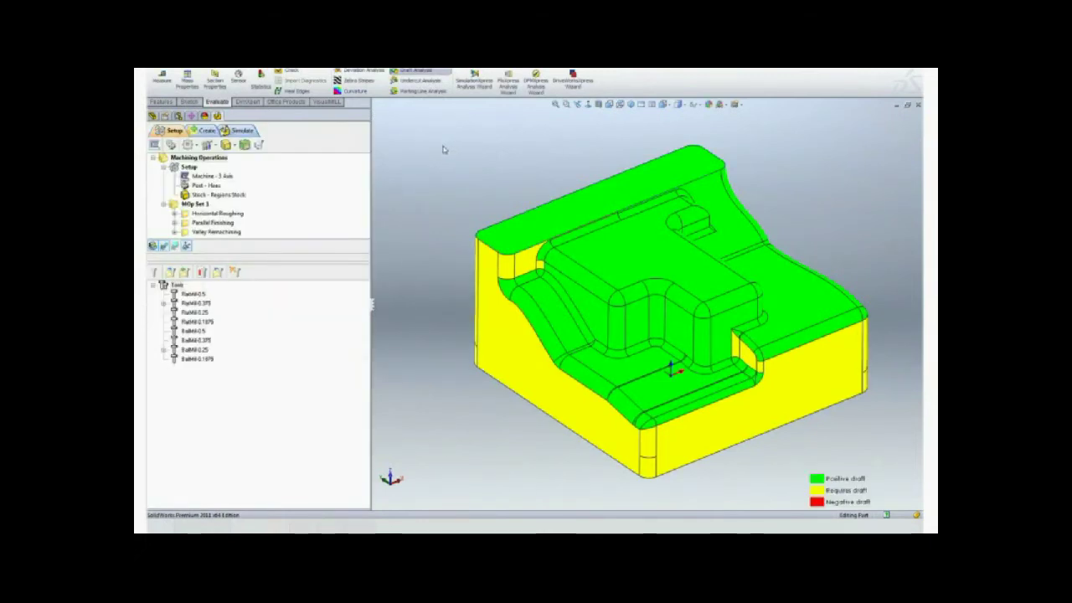
{"action": "left_click", "coordinate": [400, 73]}
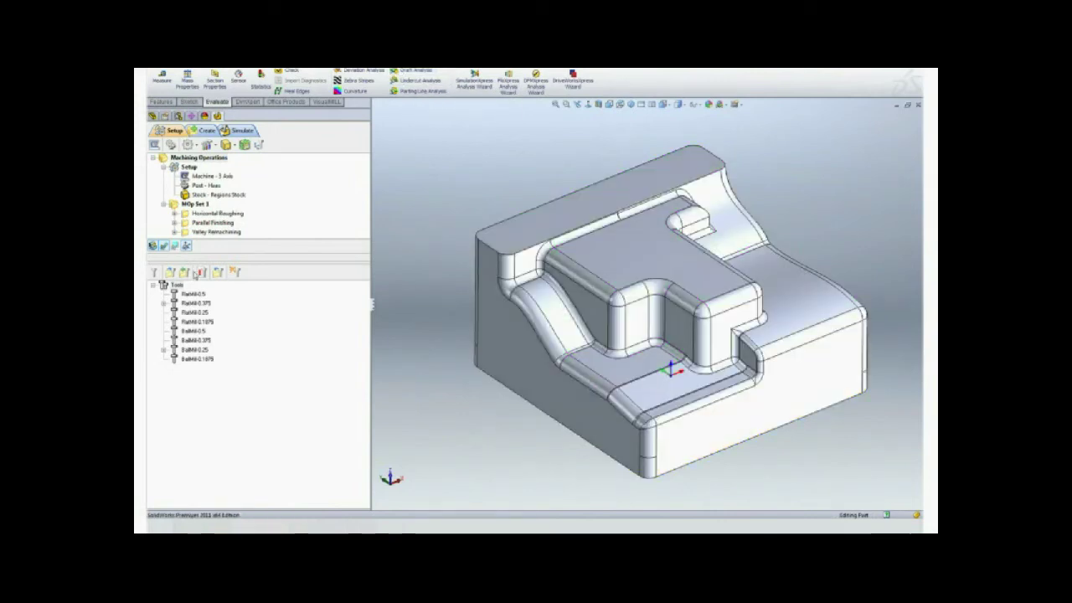
Enlarge the operations list and examine the Horizontal Roughing, Parallel Finishing and Valley Remachining toolpaths, inspecting the valley passes closely around the inner corners
{"action": "left_click_drag", "start_coordinate": [195, 266], "coordinate": [195, 317]}
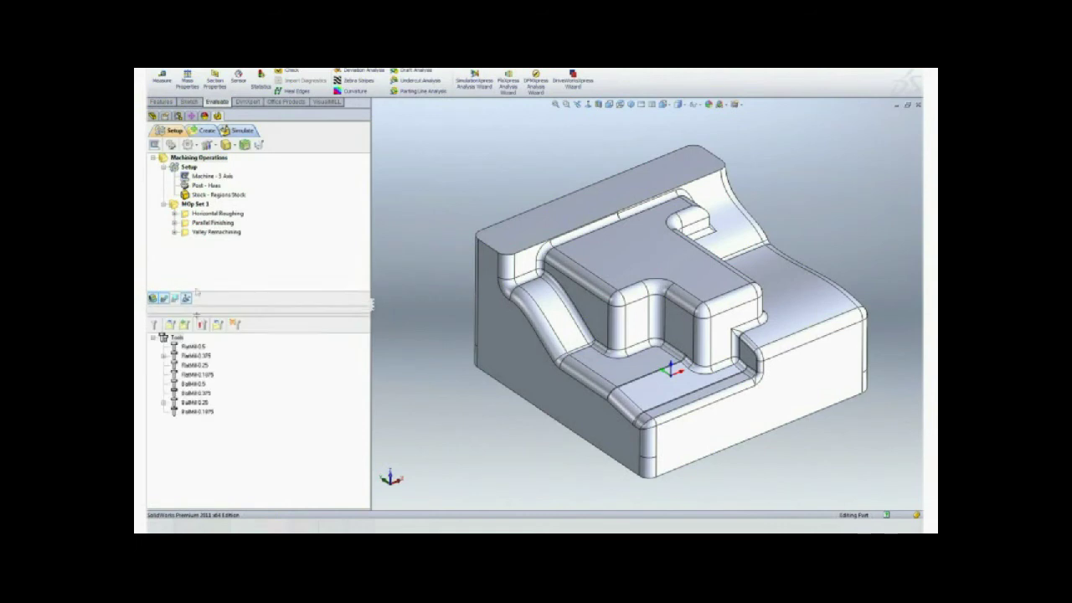
{"action": "left_click", "coordinate": [187, 220]}
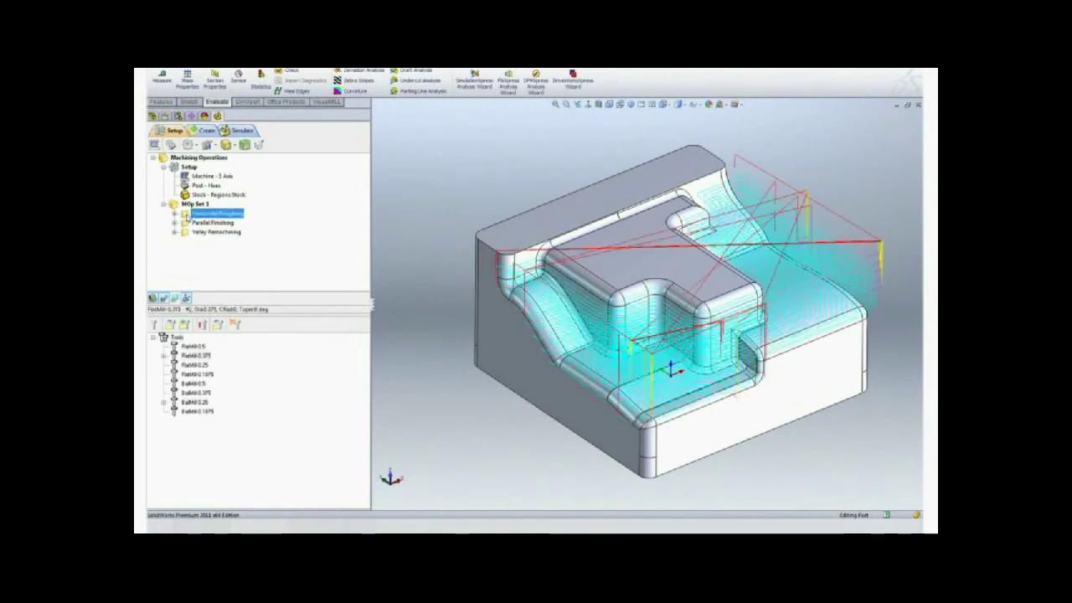
{"action": "left_click", "coordinate": [196, 222]}
{"action": "left_click", "coordinate": [198, 232]}
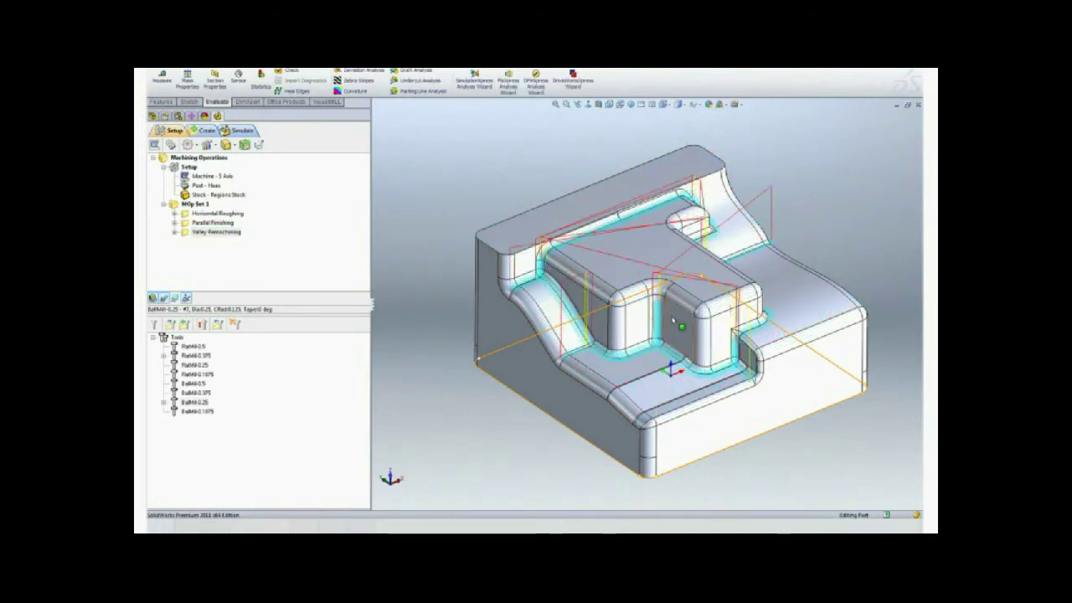
{"action": "scroll", "coordinate": [672, 320], "scroll_direction": "down", "scroll_amount": 2}
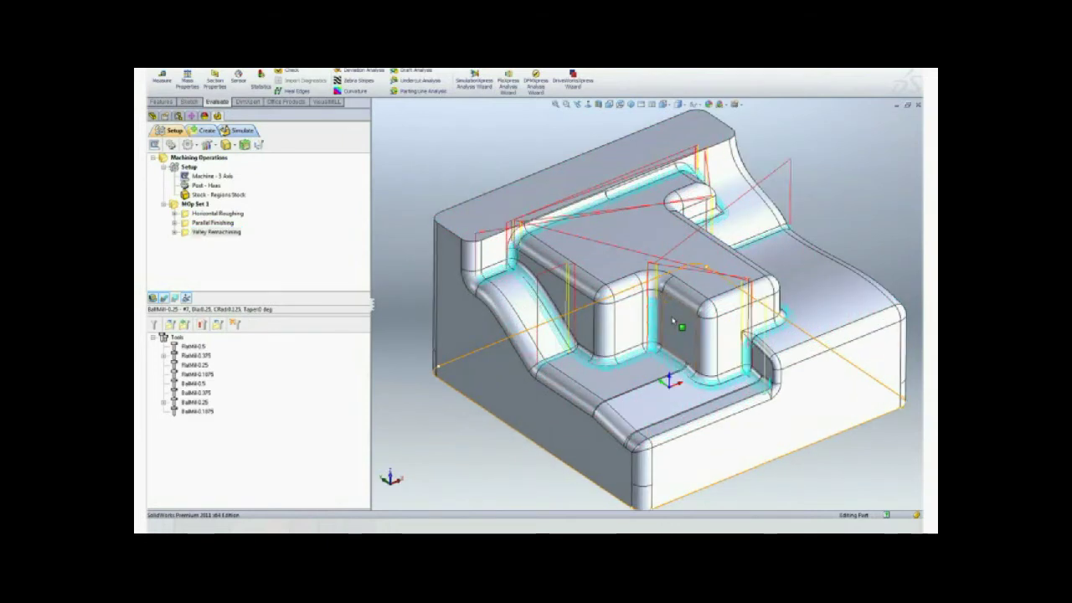
{"action": "scroll", "coordinate": [747, 344], "scroll_direction": "down", "scroll_amount": 2}
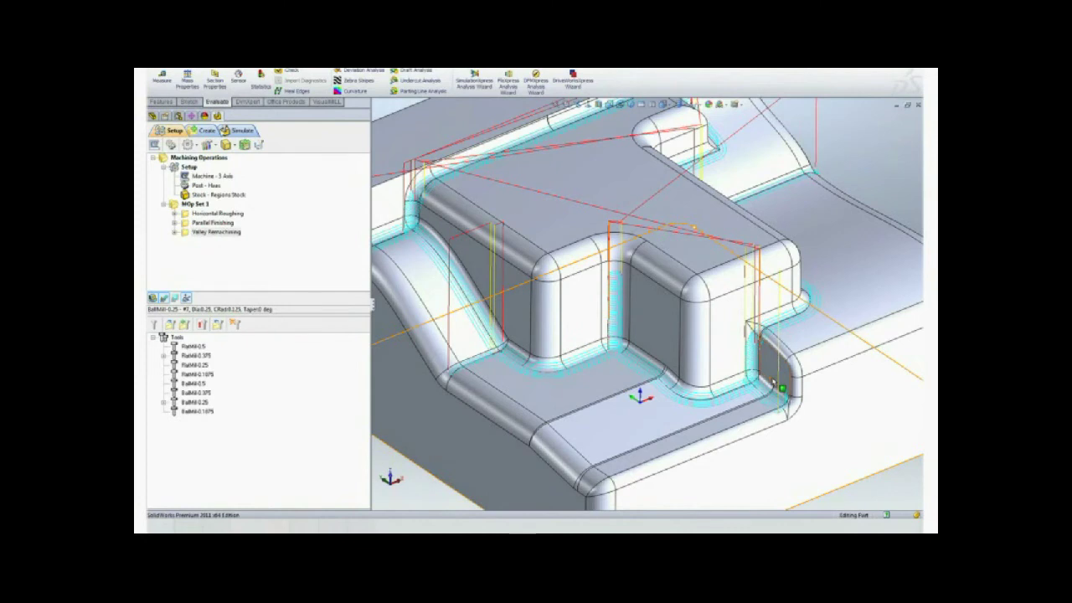
{"action": "scroll", "coordinate": [774, 382], "scroll_direction": "down", "scroll_amount": 2}
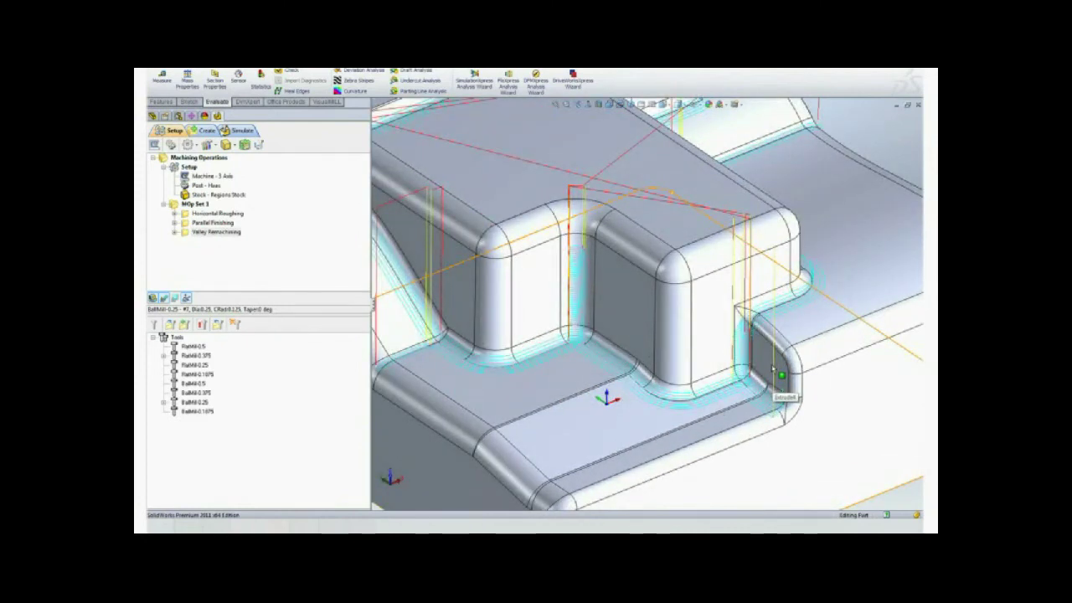
{"action": "scroll", "coordinate": [771, 368], "scroll_direction": "down", "scroll_amount": 2}
{"action": "scroll", "coordinate": [771, 369], "scroll_direction": "down", "scroll_amount": 2}
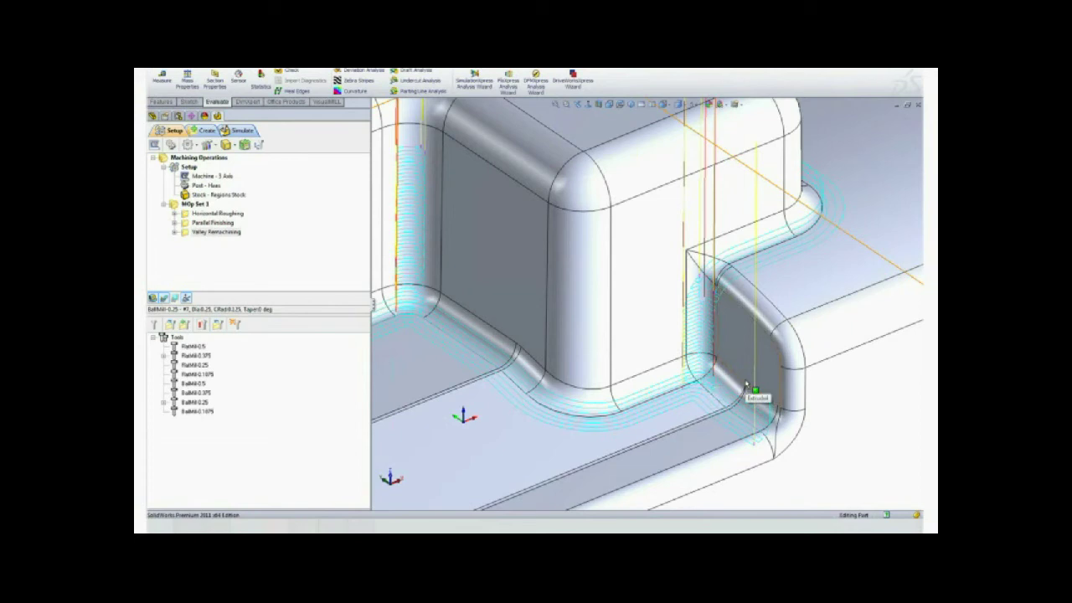
{"action": "scroll", "coordinate": [745, 384], "scroll_direction": "up", "scroll_amount": 1}
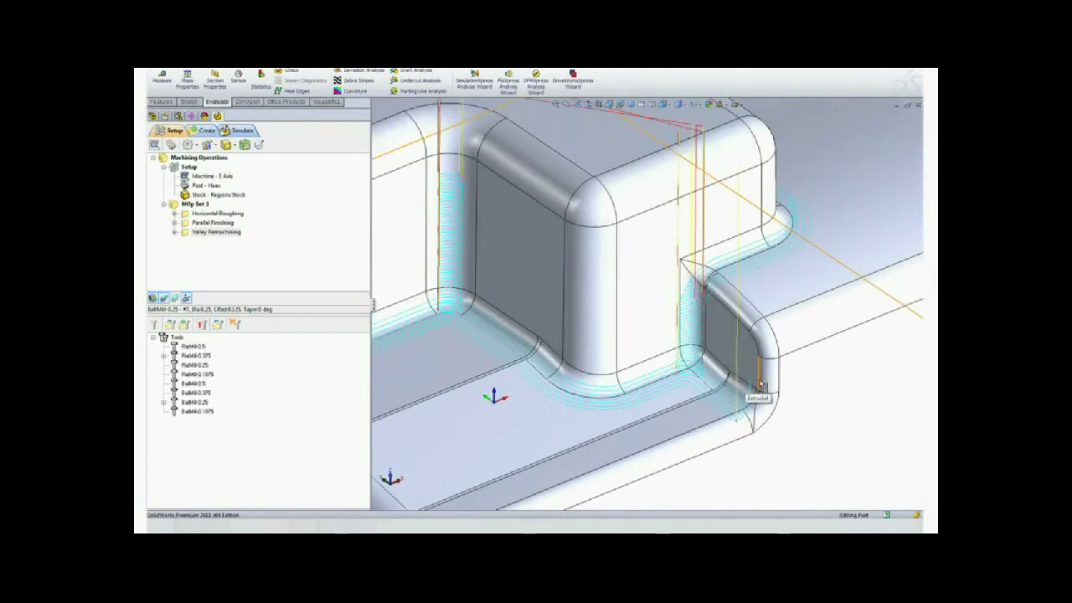
{"action": "scroll", "coordinate": [760, 384], "scroll_direction": "up", "scroll_amount": 1}
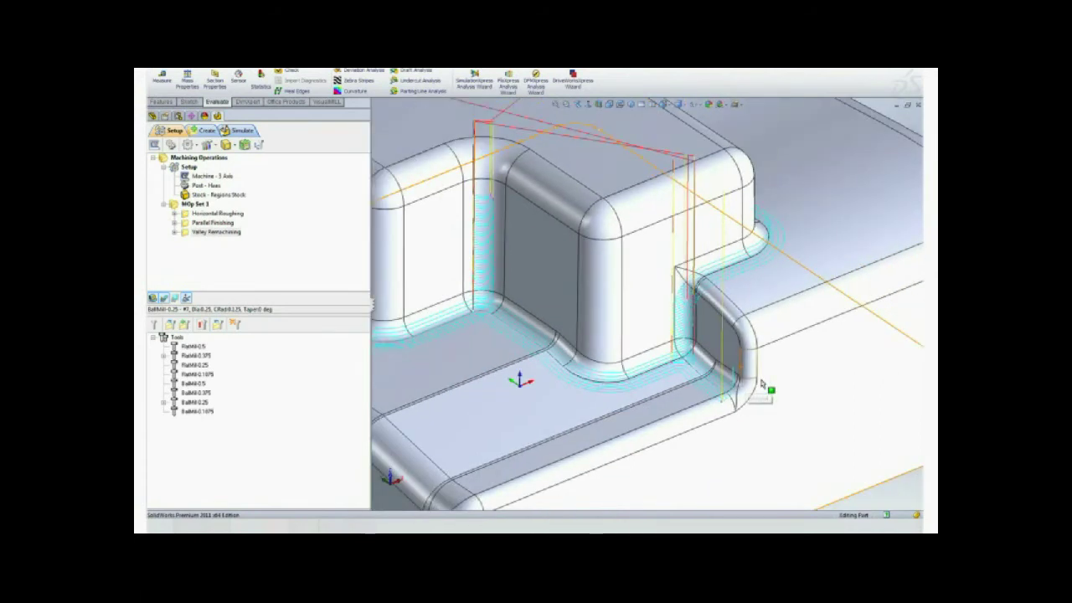
{"action": "scroll", "coordinate": [760, 385], "scroll_direction": "up", "scroll_amount": 2}
Edit the radius of the fillet along the base of the wall beside the curved ramp face
{"action": "left_click", "coordinate": [427, 278]}
{"action": "left_click_drag", "start_coordinate": [425, 276], "coordinate": [429, 277]}
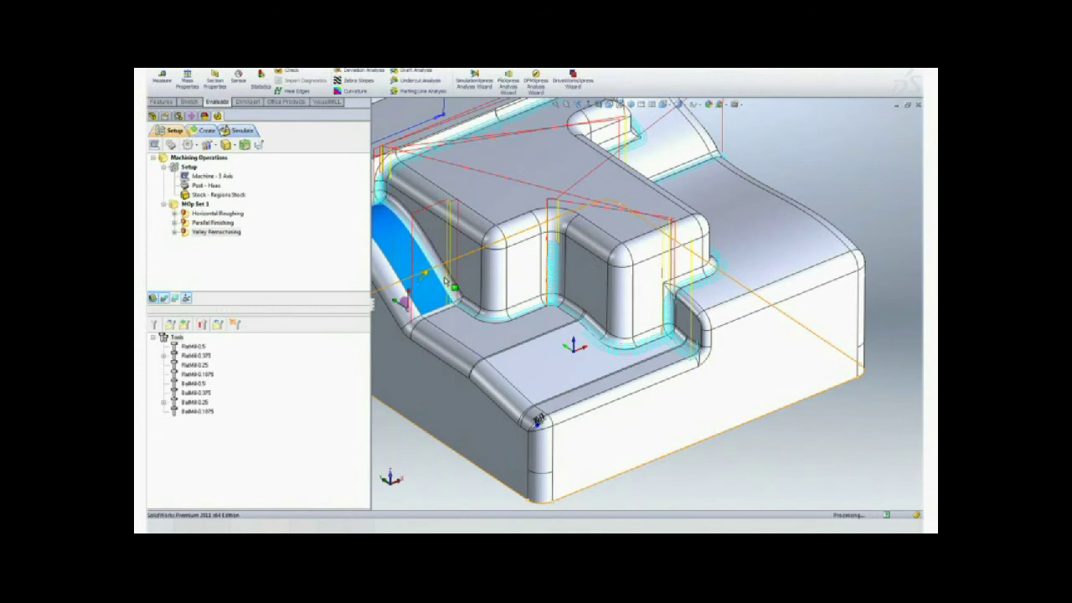
{"action": "left_click", "coordinate": [446, 278]}
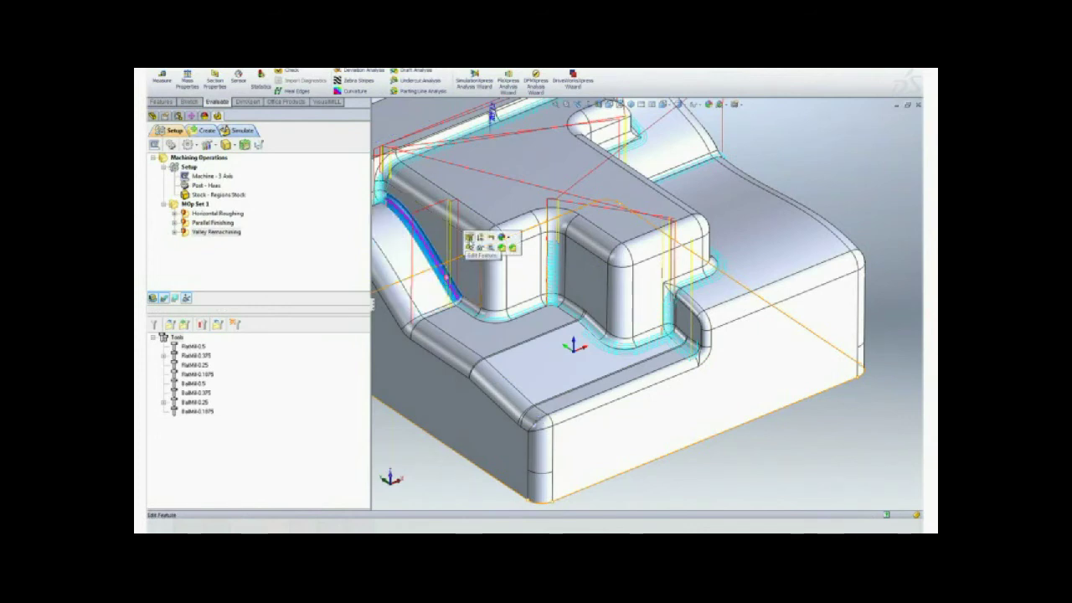
{"action": "left_click", "coordinate": [469, 238]}
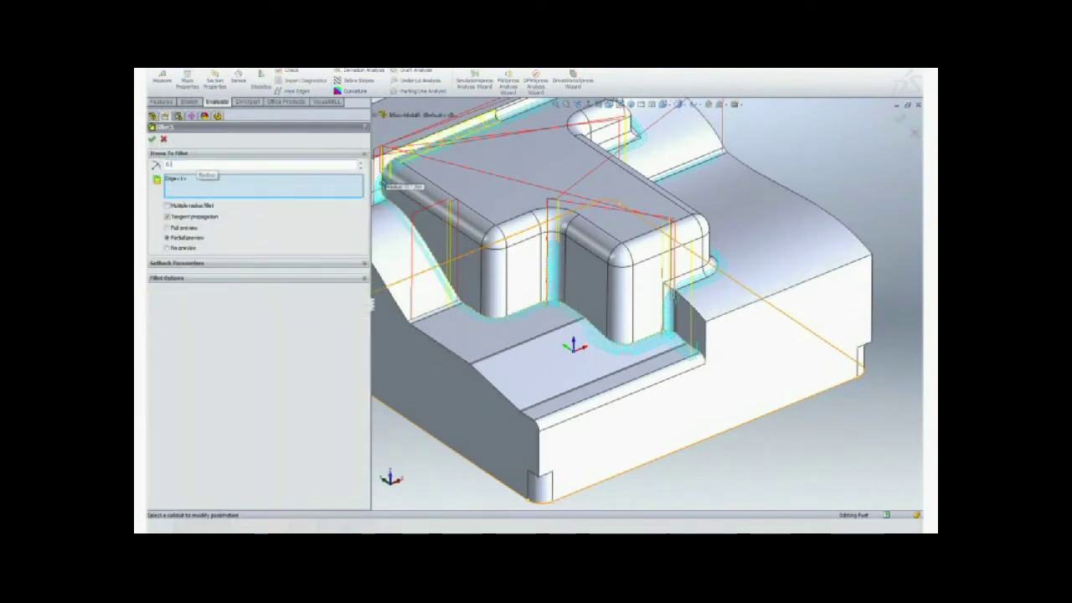
{"action": "left_click", "coordinate": [153, 139]}
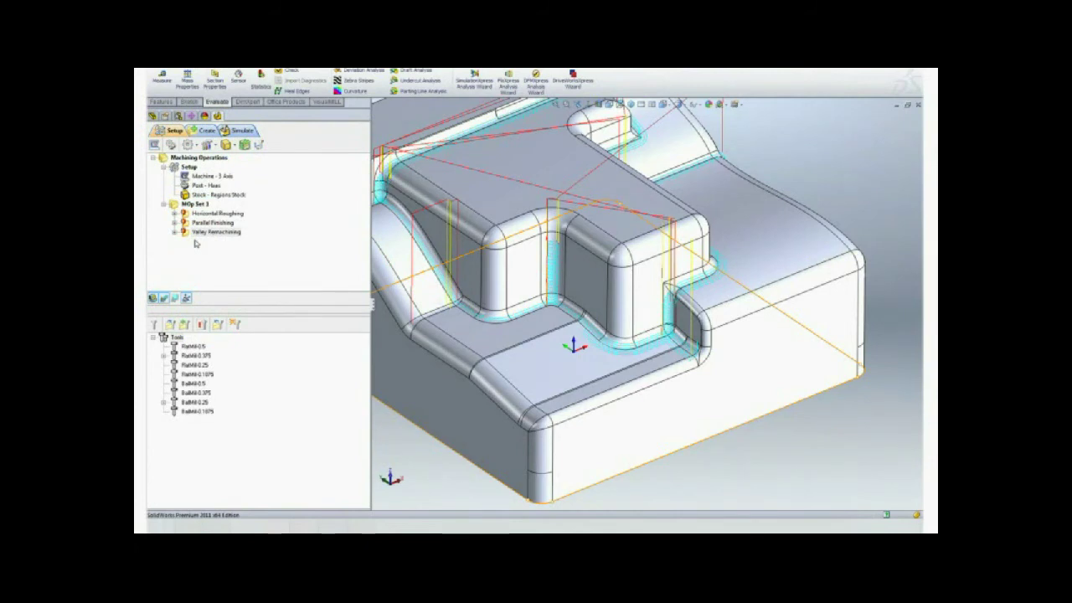
Regenerate all the toolpaths in MOp Set 1 for the edited mold
{"action": "left_click", "coordinate": [179, 206]}
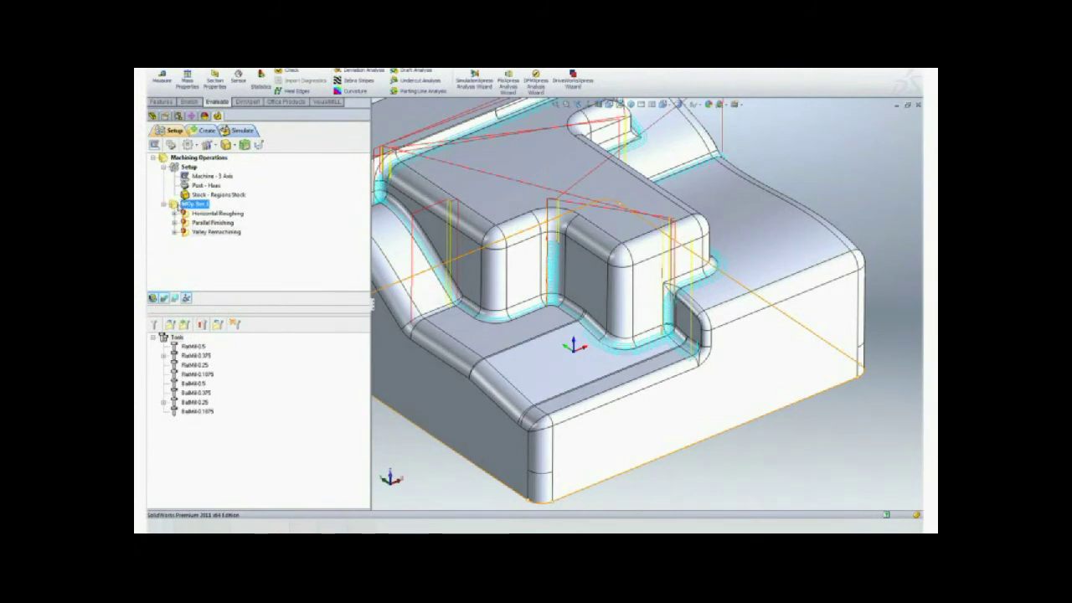
{"action": "right_click", "coordinate": [179, 206]}
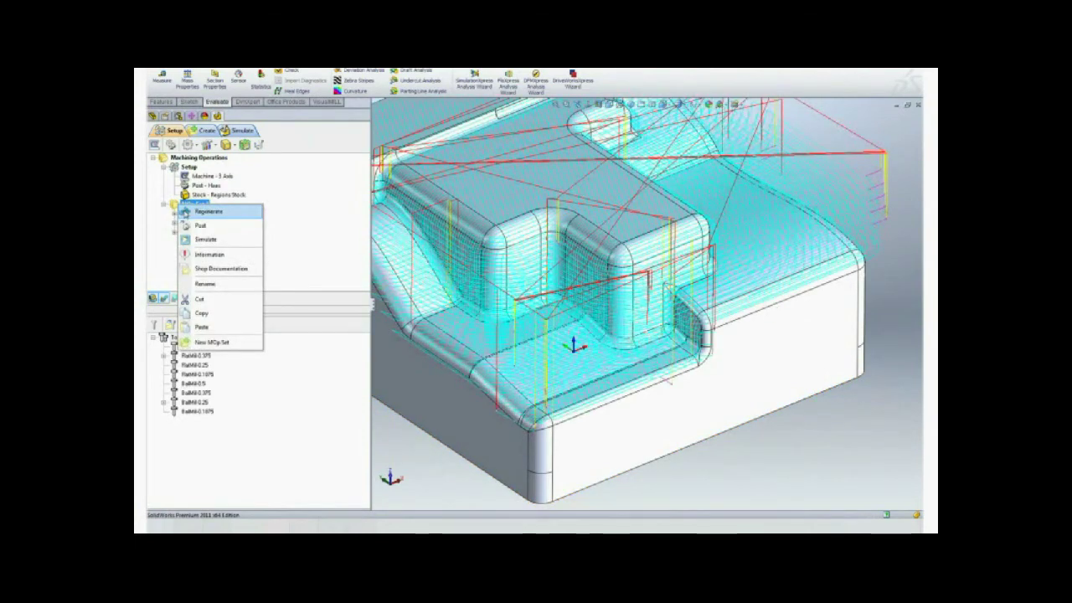
{"action": "left_click", "coordinate": [184, 213]}
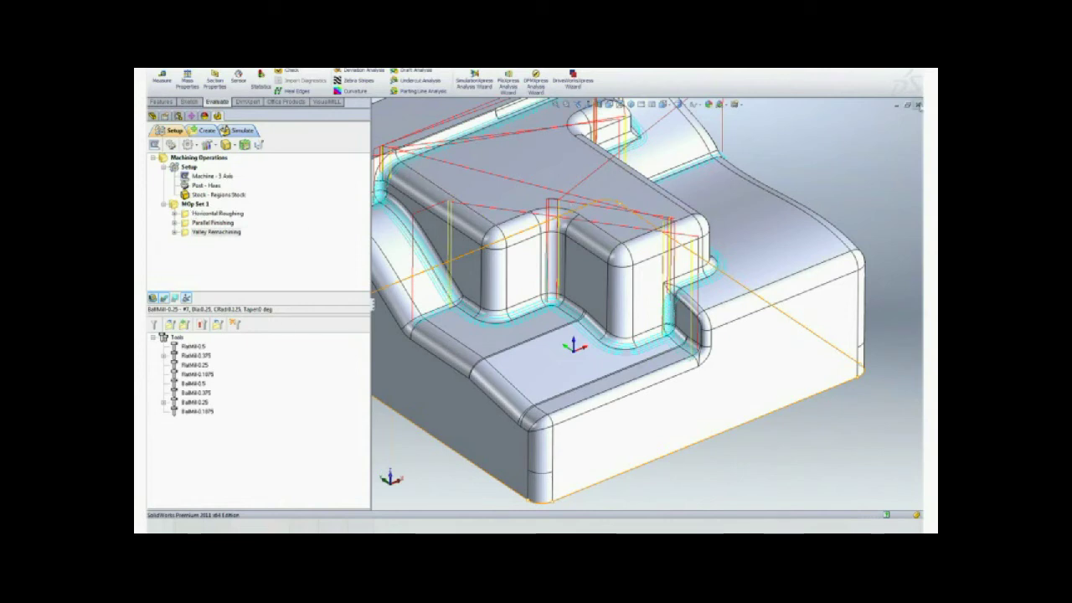
Close the mold part and open the 4-axis bottle part from the CAD CAM SLAM folder
{"action": "left_click", "coordinate": [919, 106]}
{"action": "left_click", "coordinate": [560, 303]}
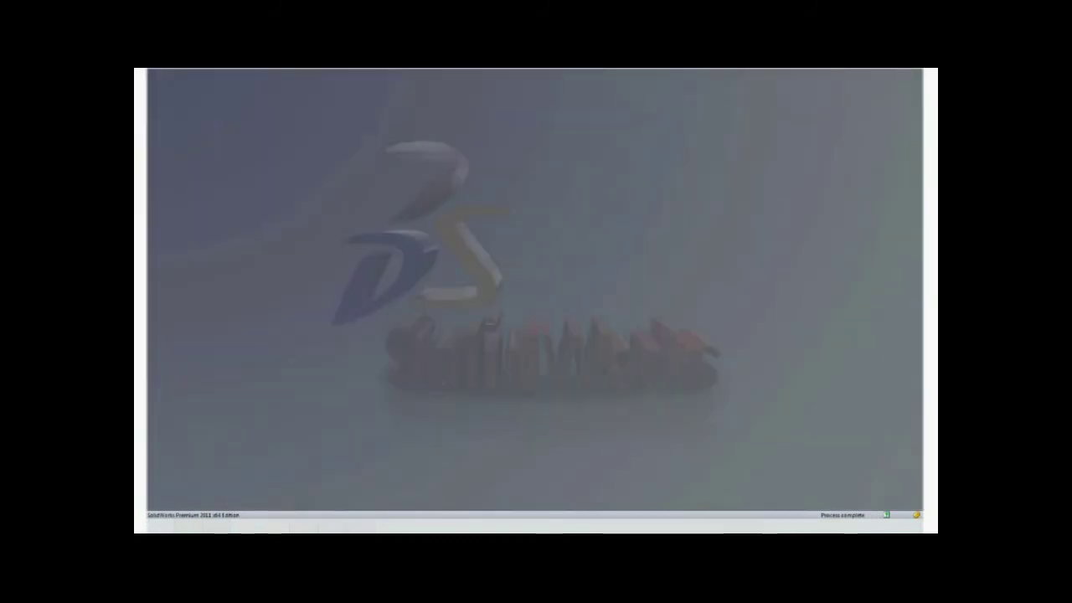
{"action": "key", "text": "ctrl+o"}
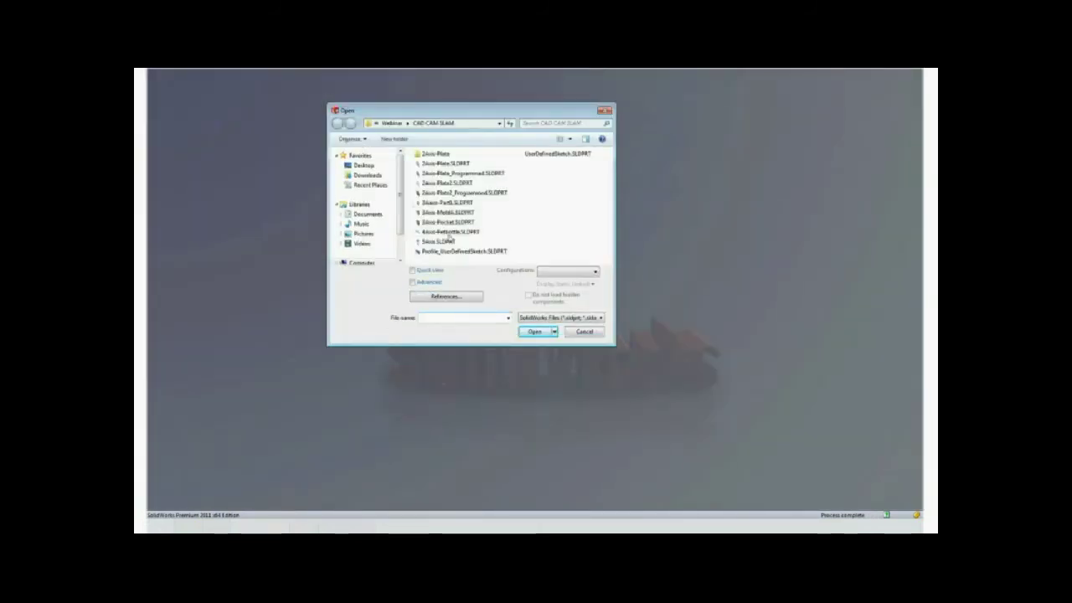
{"action": "left_click", "coordinate": [444, 233]}
{"action": "left_click", "coordinate": [534, 332]}
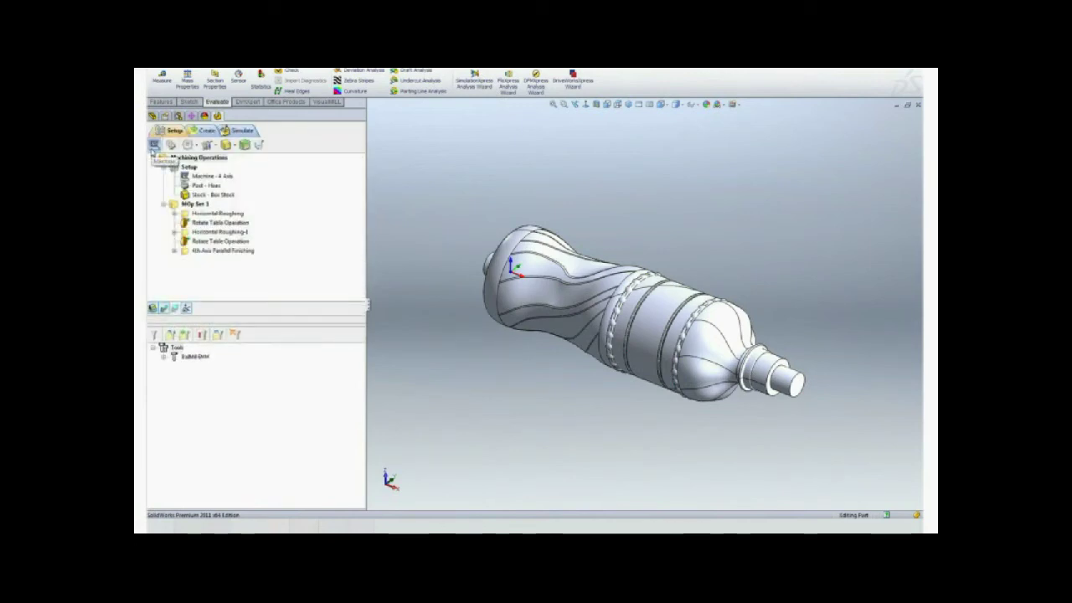
Set the machine type to 4 Axis in the machine setup, keeping the rotary axis along X
{"action": "left_click", "coordinate": [154, 145]}
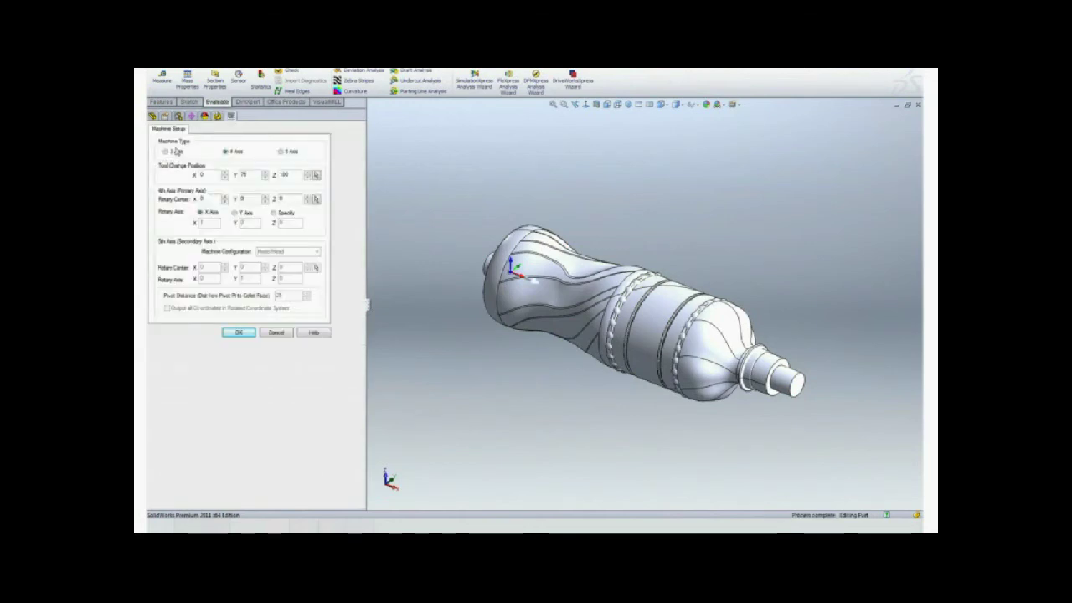
{"action": "left_click", "coordinate": [223, 151]}
{"action": "left_click", "coordinate": [240, 334]}
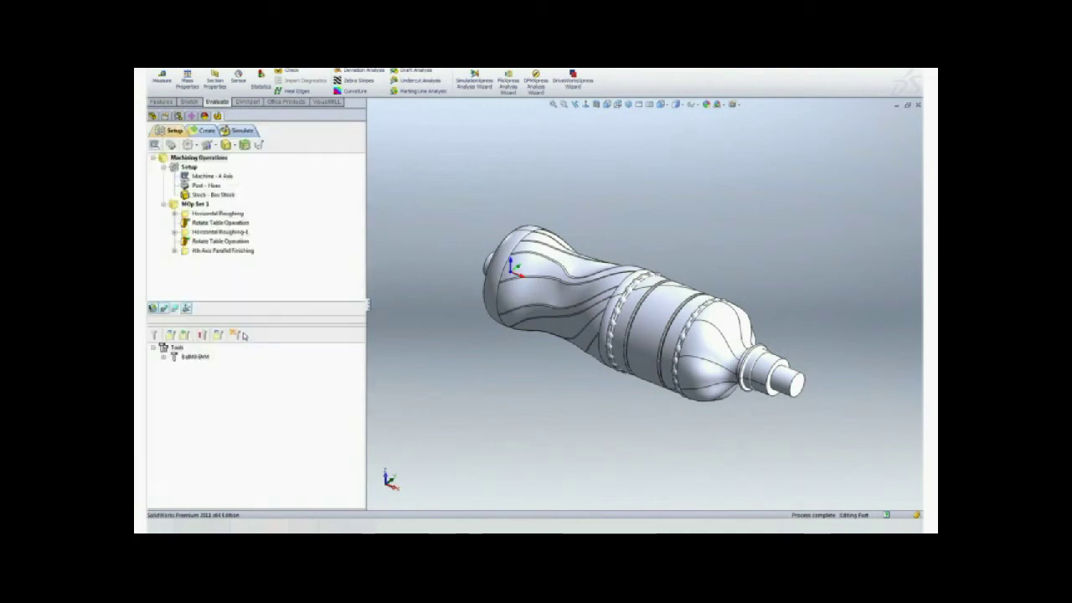
Display the box stock around the bottle and review the settings of the first Rotate Table Operation without changing them
{"action": "left_click", "coordinate": [221, 195]}
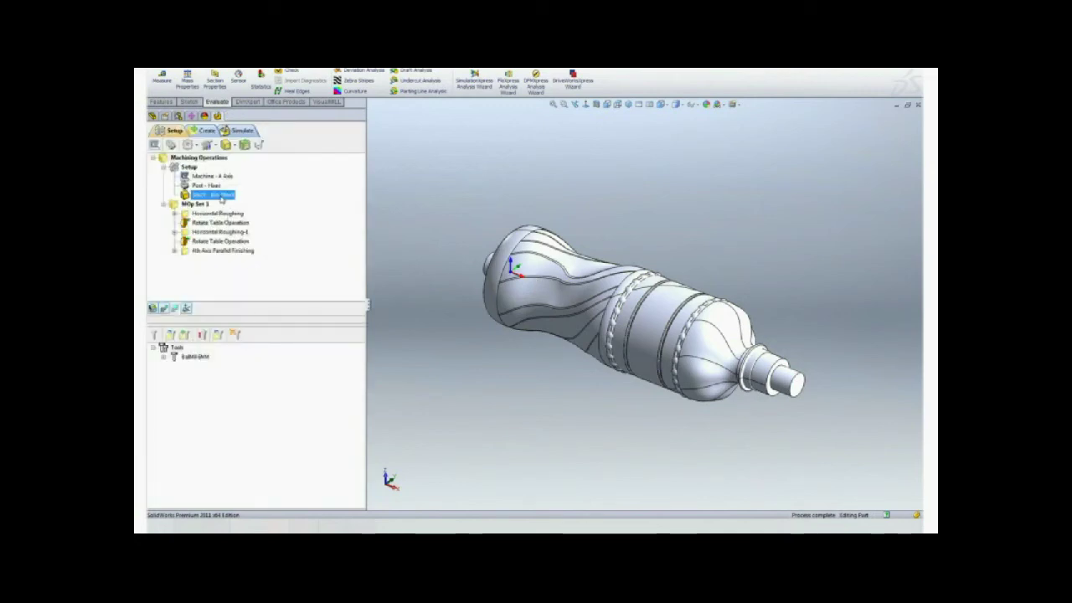
{"action": "left_click", "coordinate": [154, 309]}
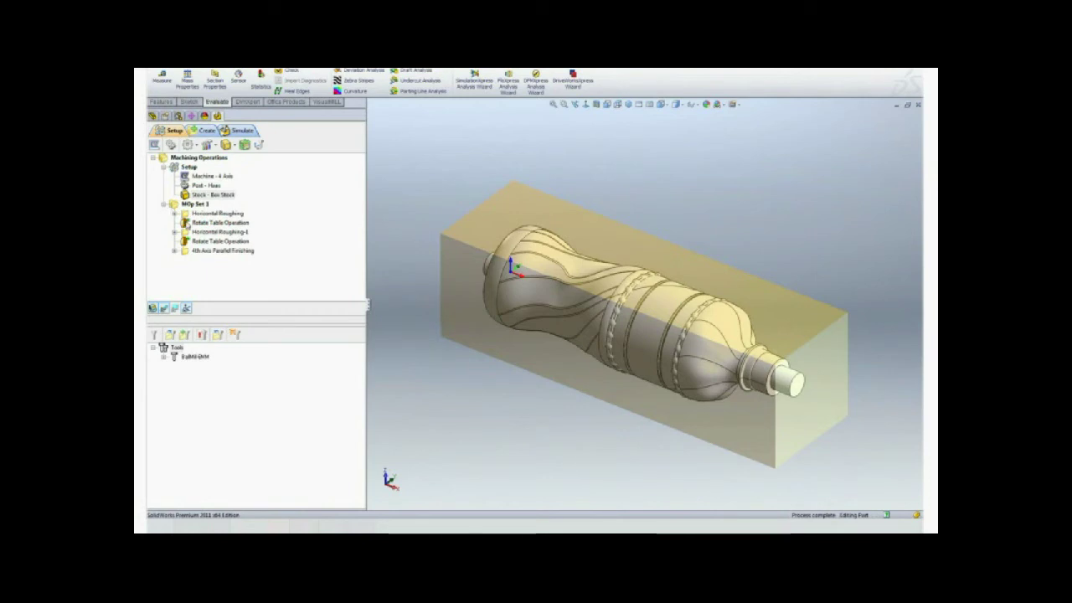
{"action": "double_click", "coordinate": [188, 223]}
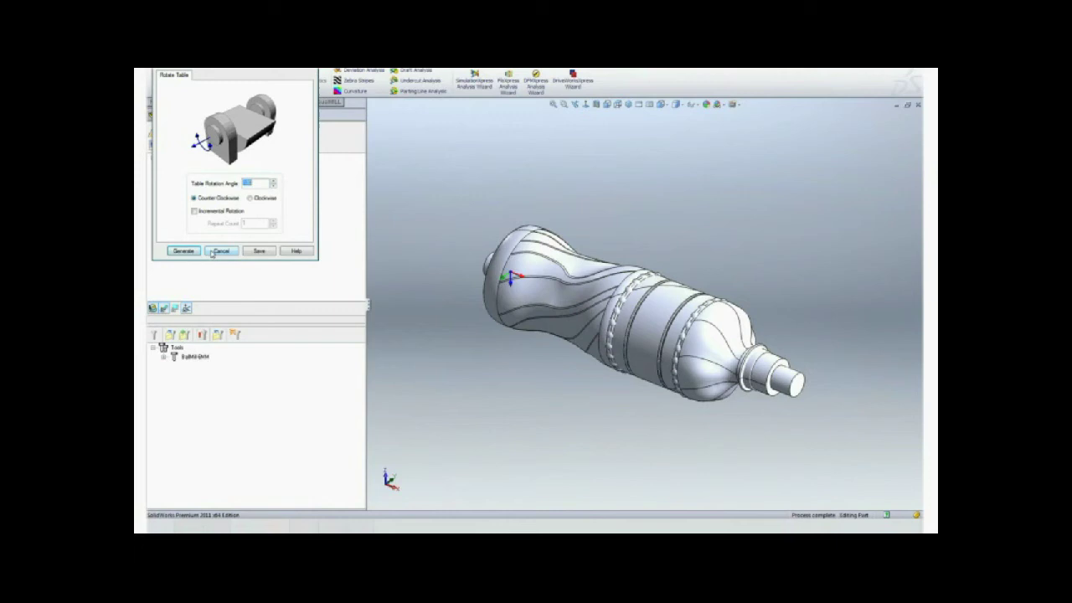
{"action": "left_click", "coordinate": [213, 252]}
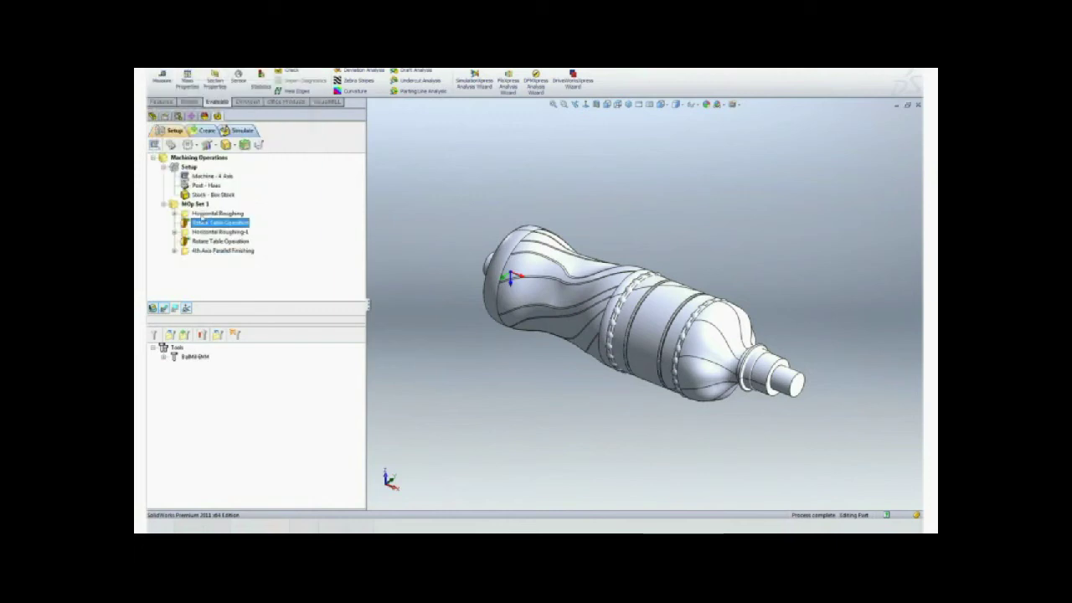
Show the first Horizontal Roughing toolpath and simulate its material removal on the box stock
{"action": "left_click", "coordinate": [202, 215]}
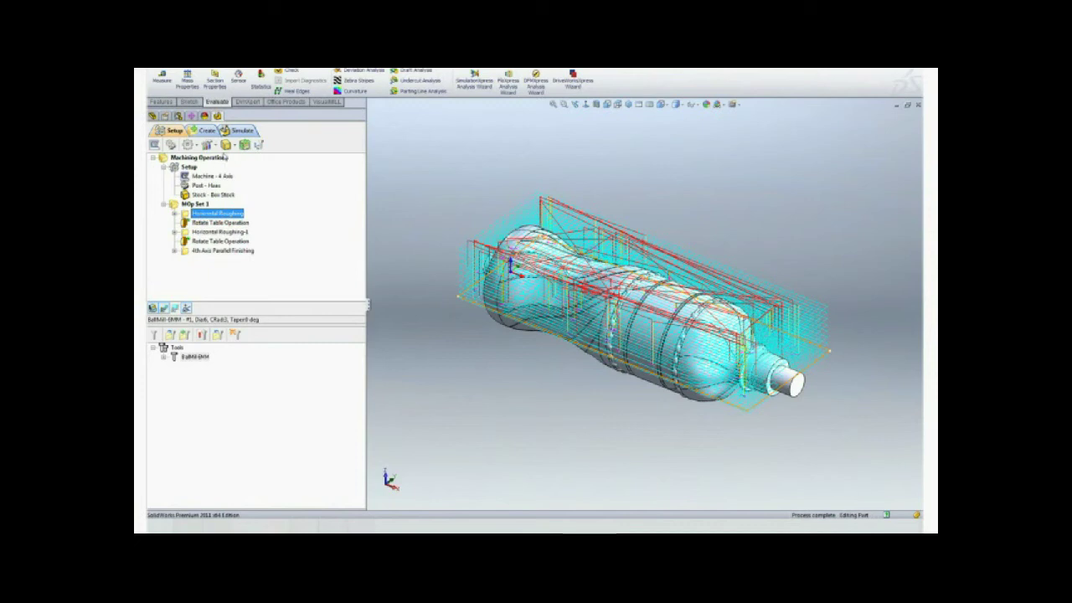
{"action": "left_click", "coordinate": [237, 132]}
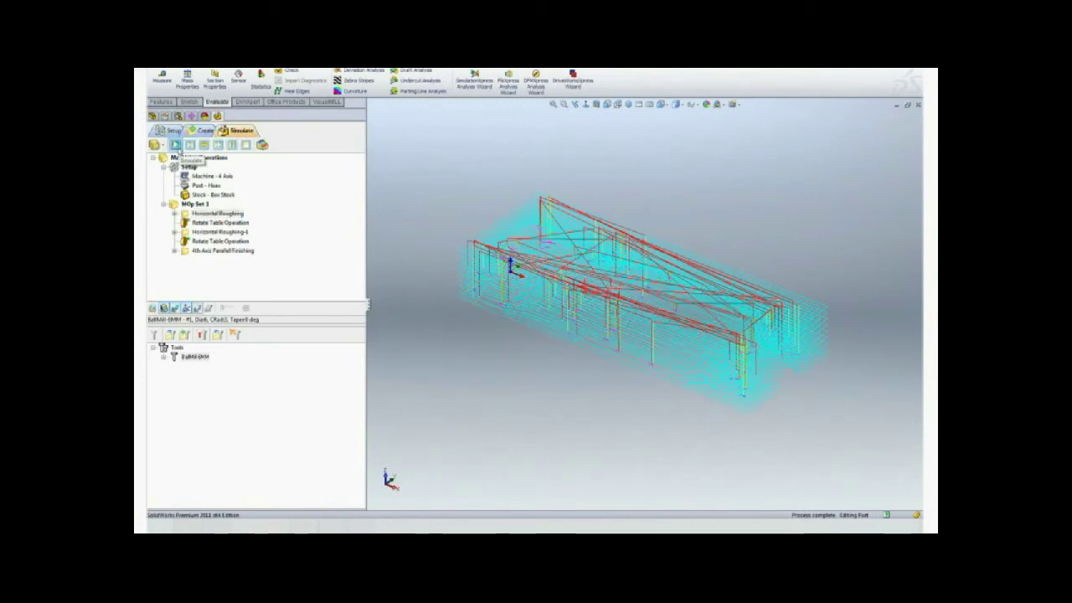
{"action": "left_click", "coordinate": [176, 146]}
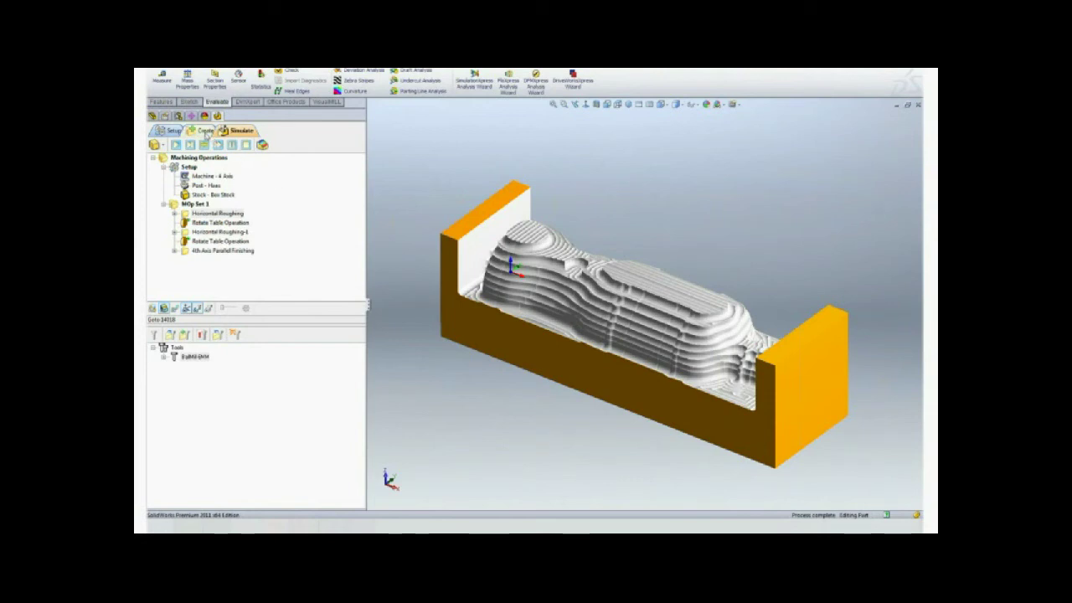
Review the table rotation settings of the first Rotate Table Operation again and close them without changes
{"action": "left_click", "coordinate": [201, 130]}
{"action": "double_click", "coordinate": [195, 222]}
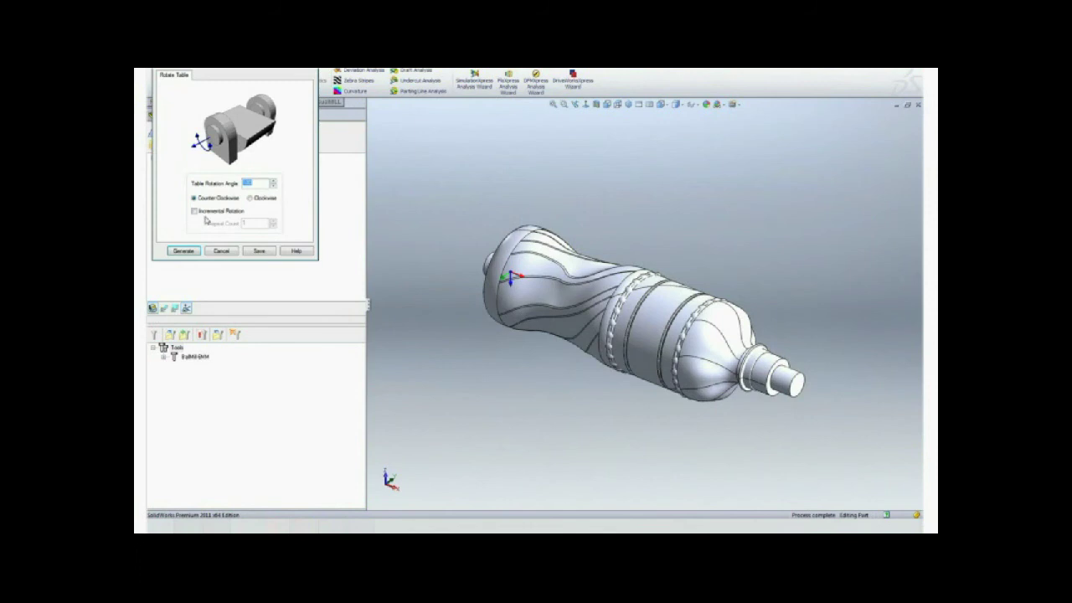
{"action": "left_click", "coordinate": [221, 251]}
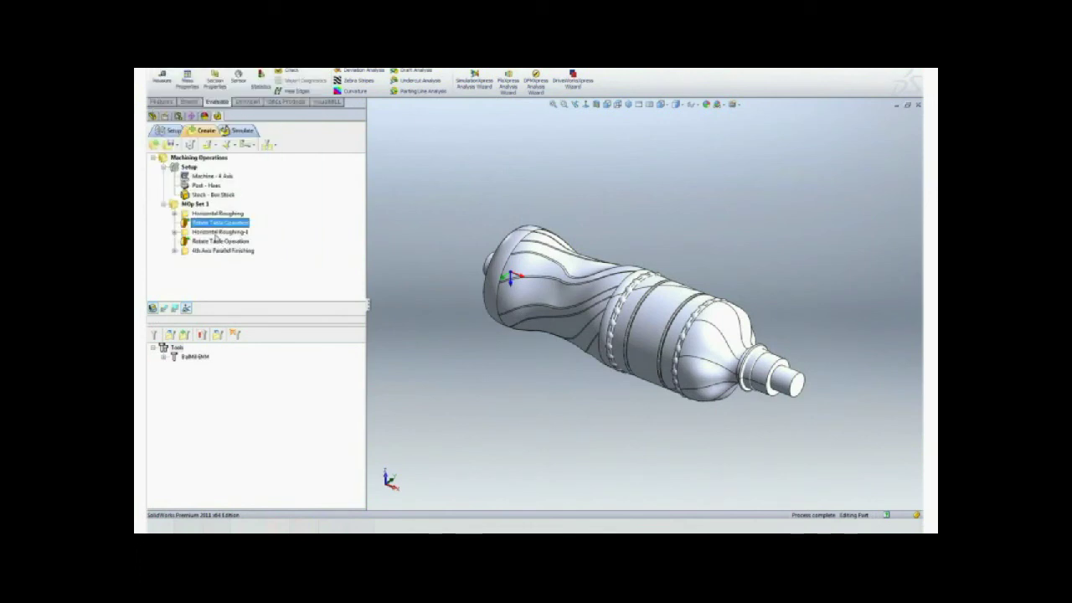
Show the Horizontal Roughing-1 toolpath and simulate its material removal to the end with the toolpath display hidden
{"action": "left_click", "coordinate": [216, 232]}
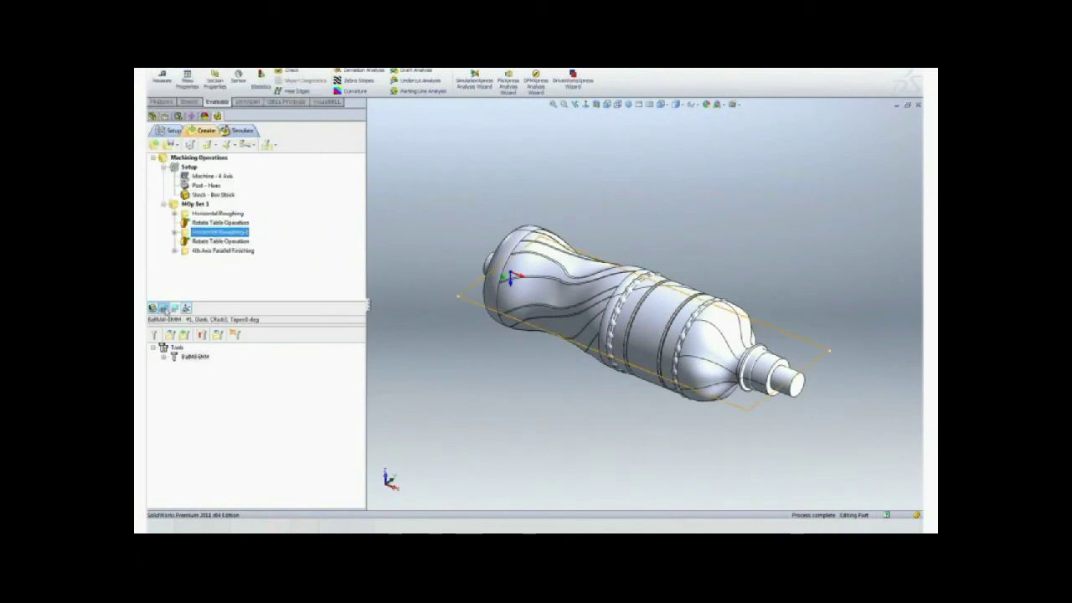
{"action": "left_click", "coordinate": [165, 310]}
{"action": "middle_click_drag", "start_coordinate": [521, 427], "coordinate": [557, 352]}
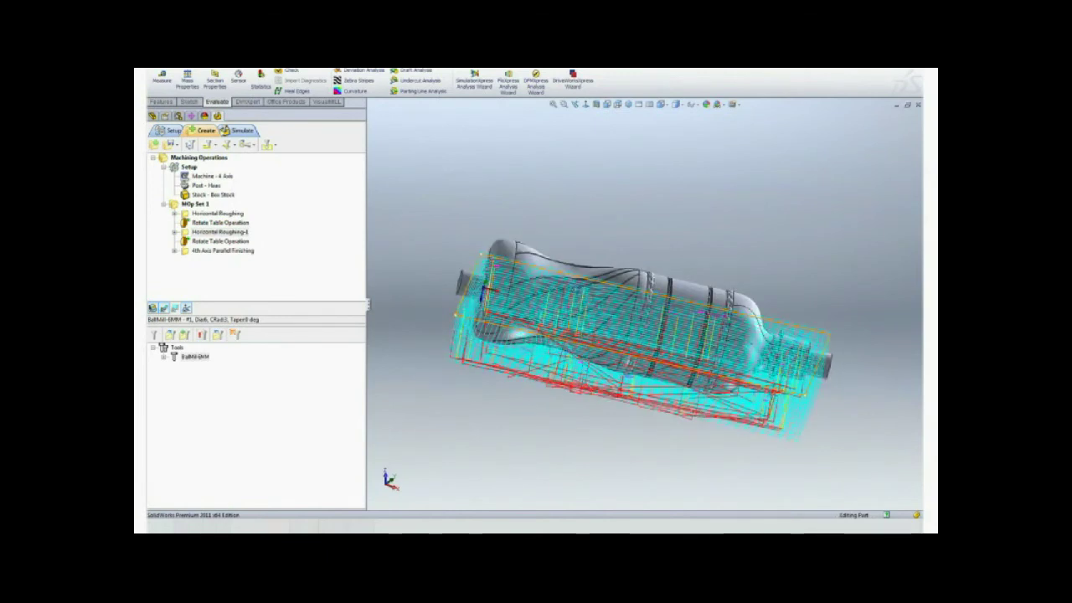
{"action": "middle_click_drag", "start_coordinate": [568, 306], "coordinate": [457, 329]}
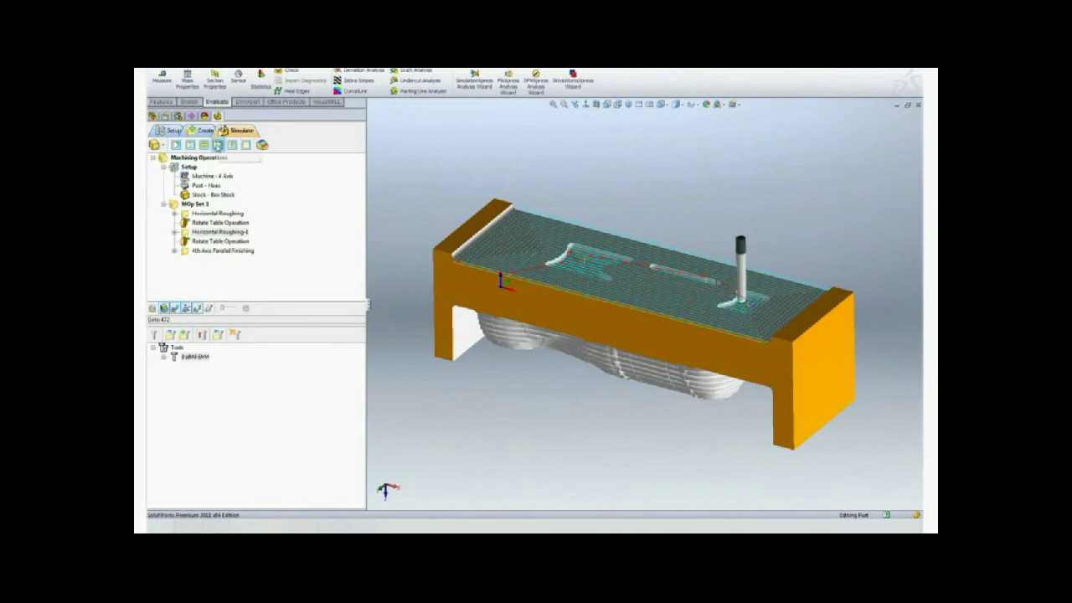
{"action": "left_click", "coordinate": [217, 145]}
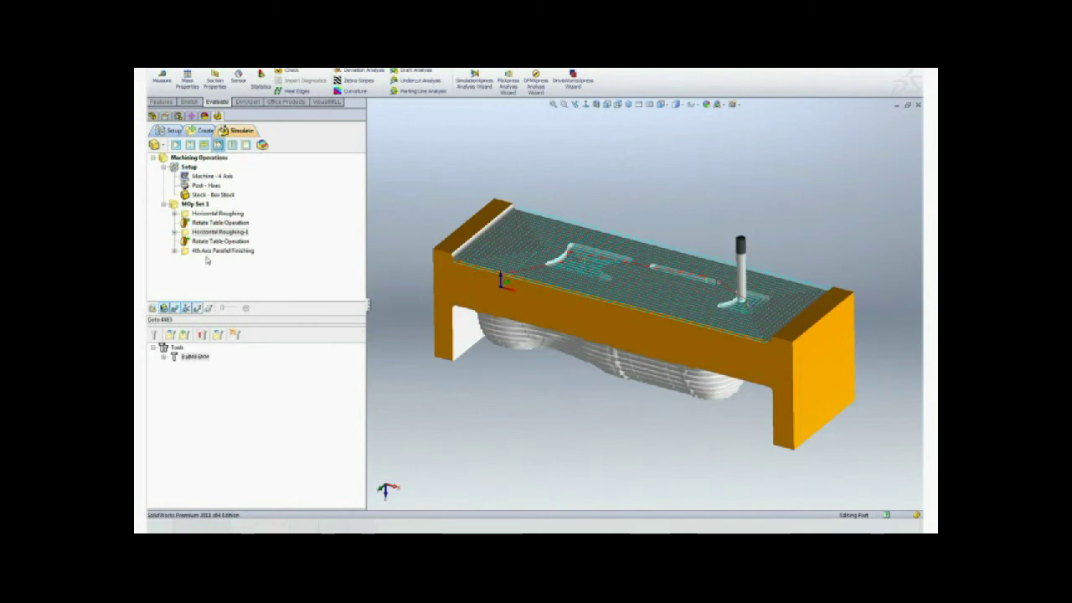
{"action": "left_click", "coordinate": [178, 309]}
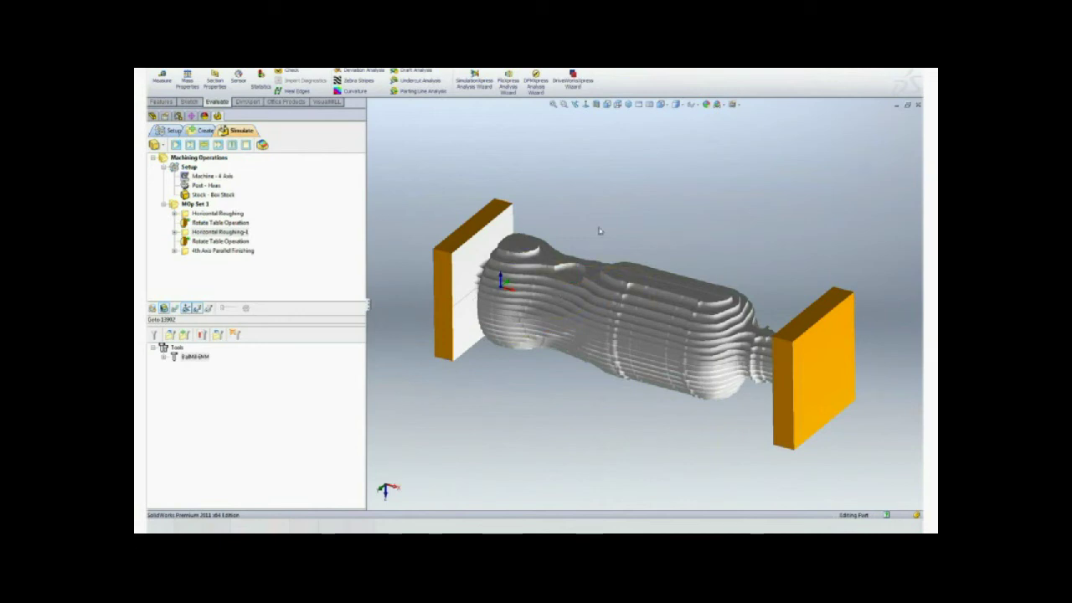
{"action": "middle_click_drag", "start_coordinate": [600, 230], "coordinate": [521, 317]}
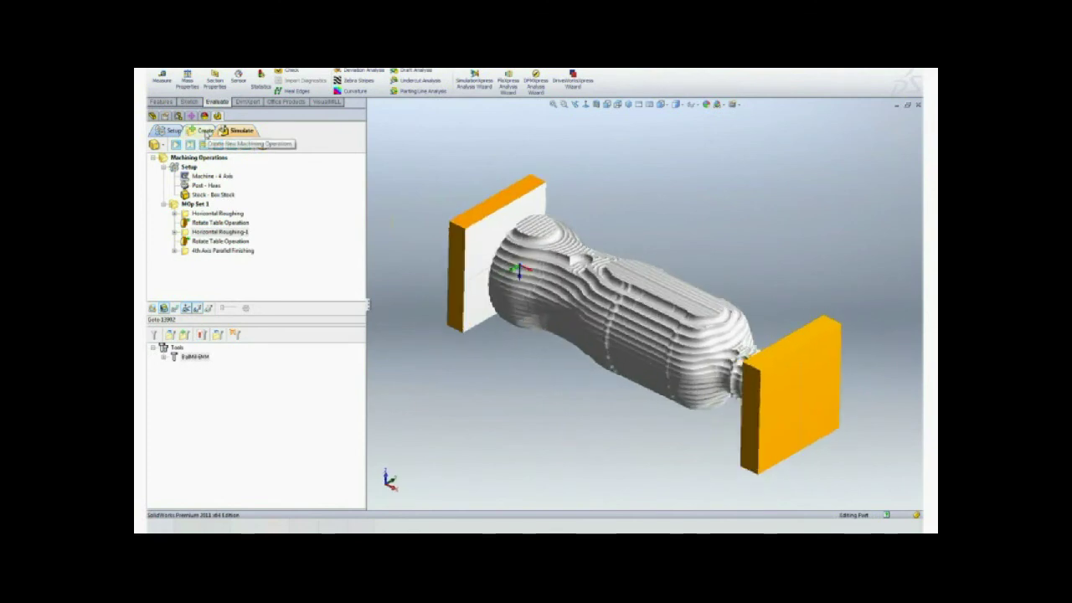
Review the cut parameters of the 4th Axis Parallel Finishing operation, including cut pattern and stepover distance, without changing them
{"action": "left_click", "coordinate": [206, 131]}
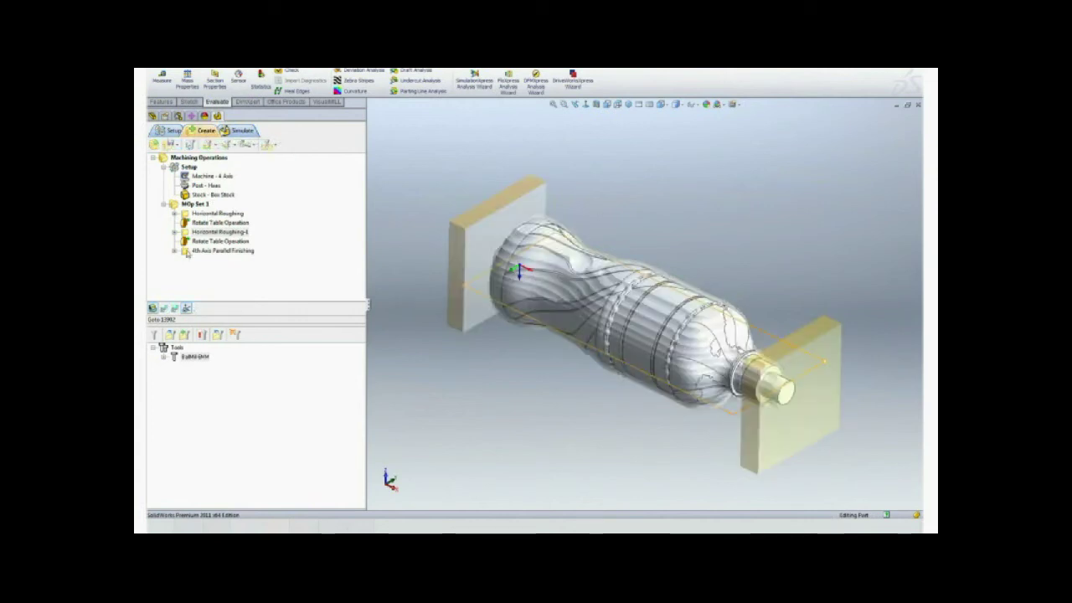
{"action": "left_click", "coordinate": [187, 253]}
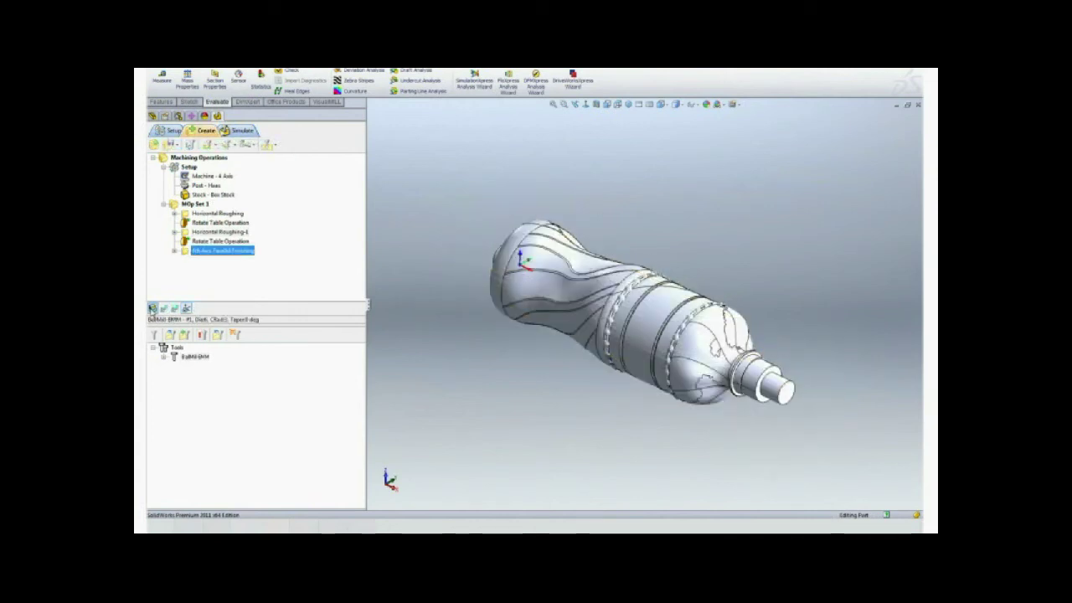
{"action": "double_click", "coordinate": [187, 252]}
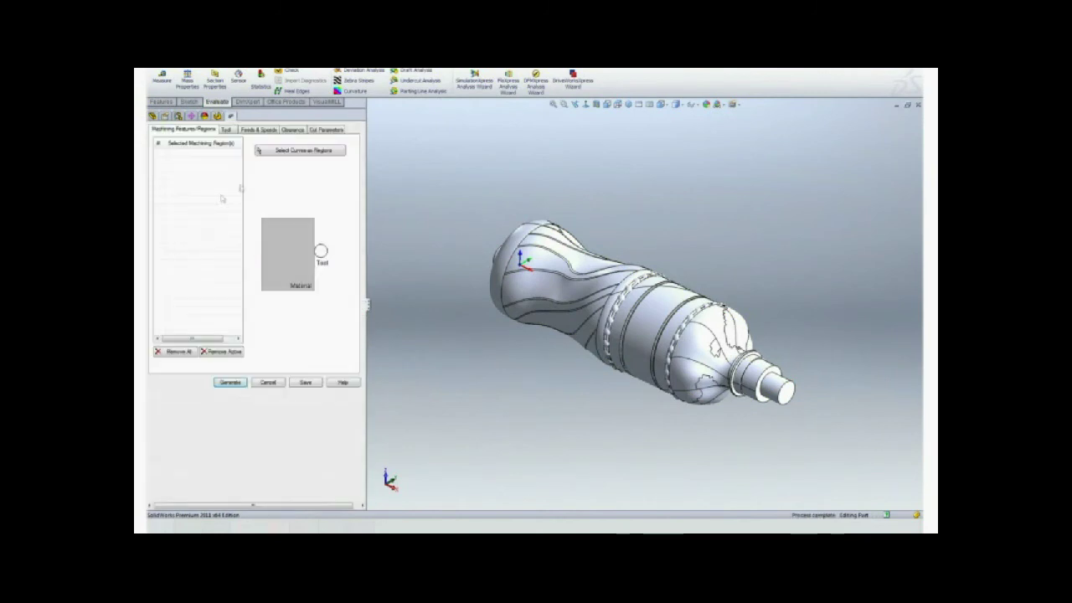
{"action": "left_click", "coordinate": [321, 131]}
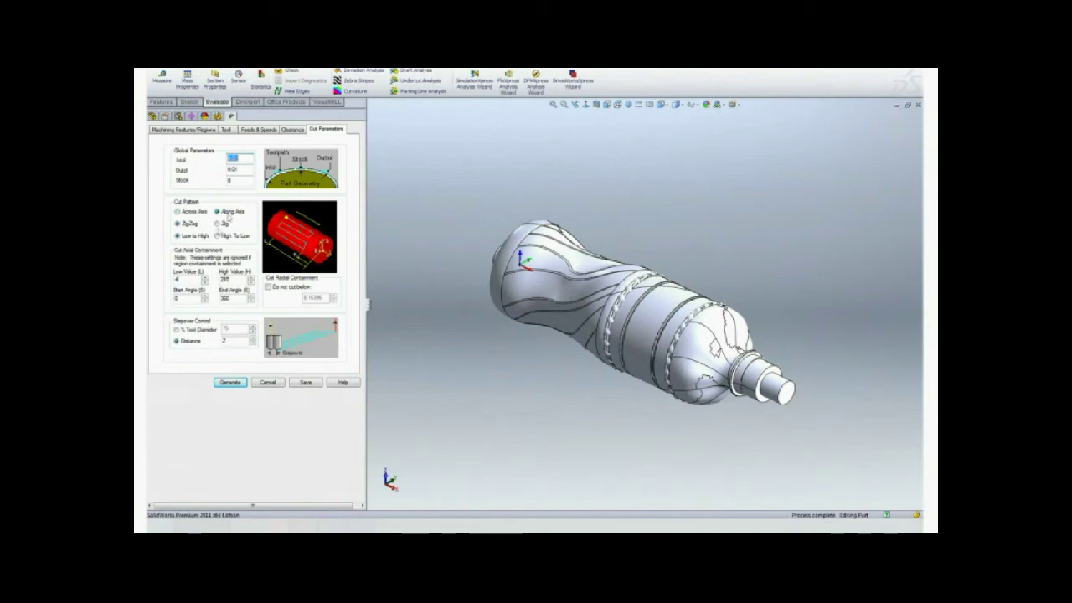
{"action": "double_click", "coordinate": [230, 342]}
{"action": "left_click", "coordinate": [265, 383]}
Show the 4th Axis Parallel Finishing toolpath and examine it along the bottle up to the neck end
{"action": "left_click", "coordinate": [191, 252]}
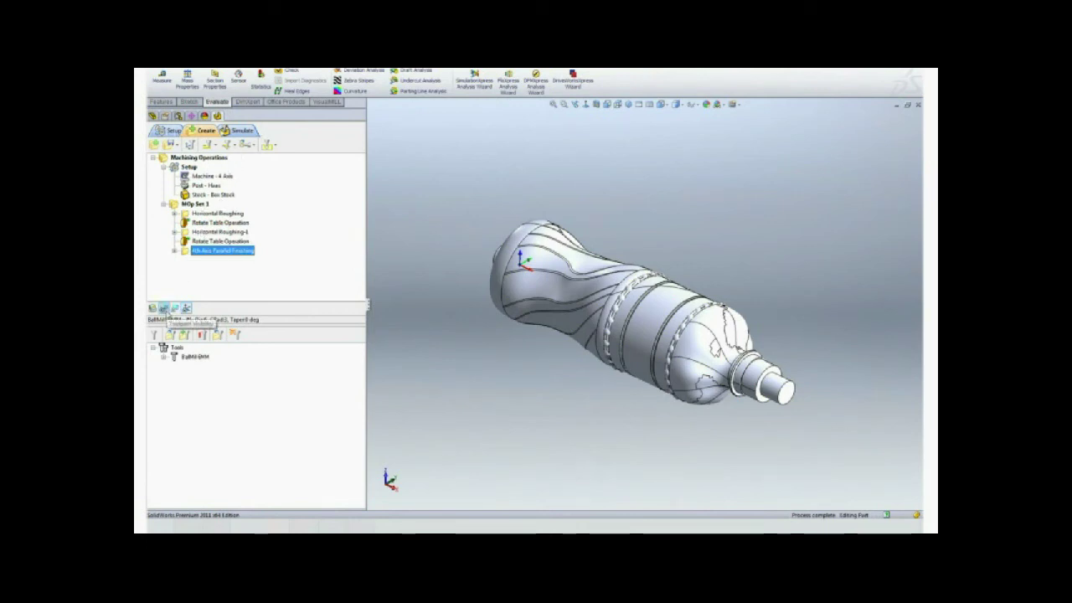
{"action": "left_click", "coordinate": [166, 310]}
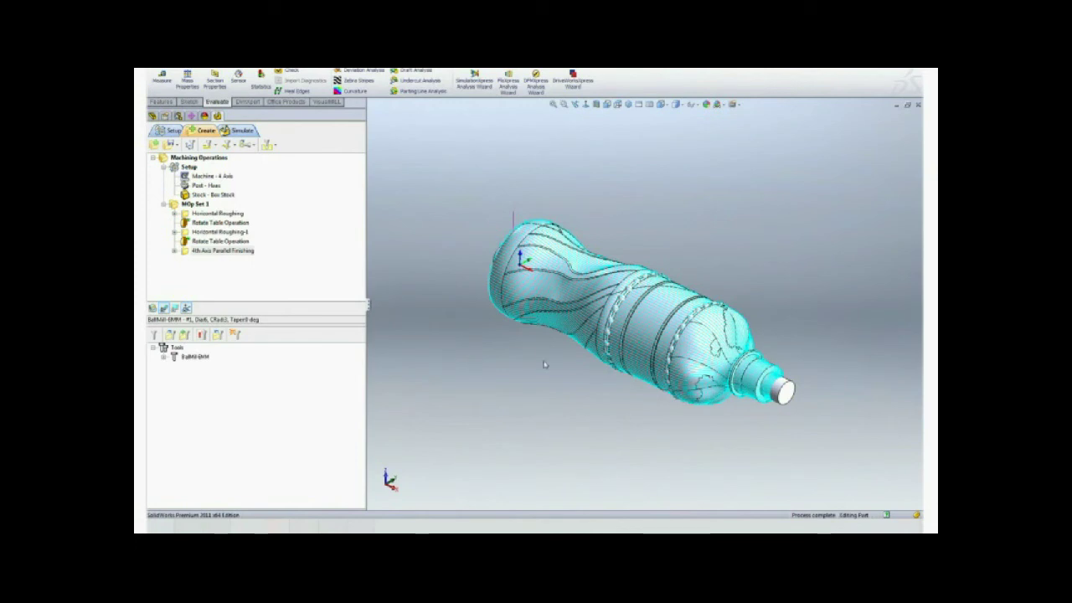
{"action": "left_click", "coordinate": [786, 392]}
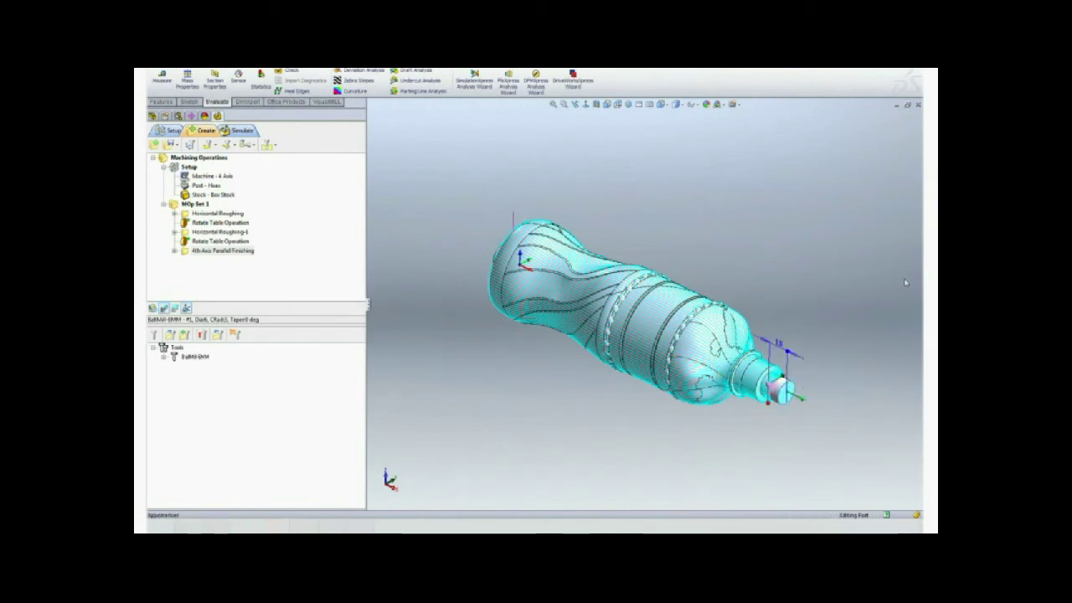
{"action": "scroll", "coordinate": [905, 282], "scroll_direction": "down", "scroll_amount": 2}
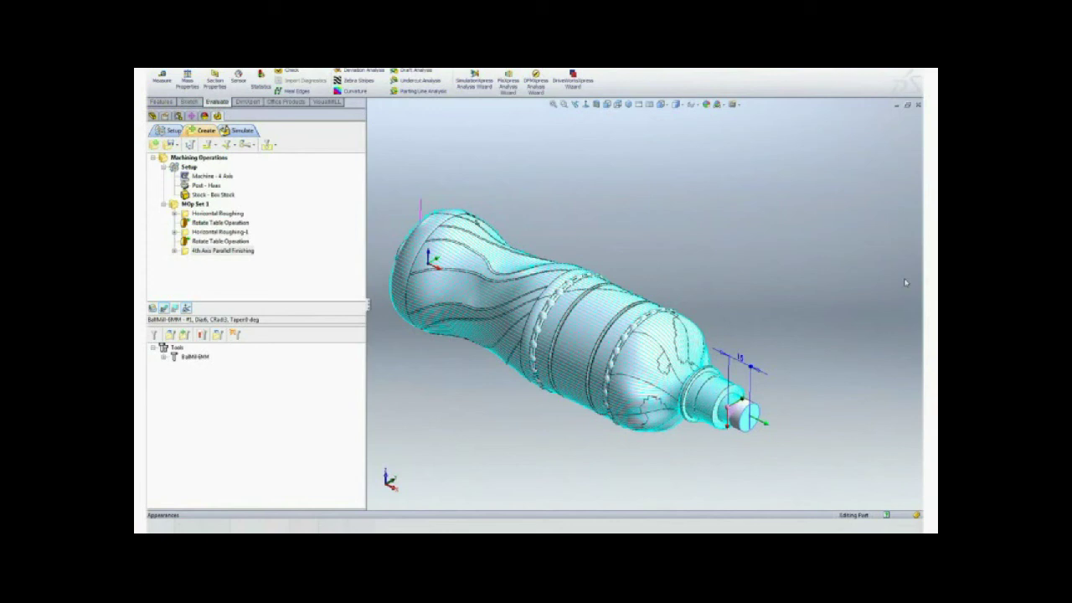
{"action": "scroll", "coordinate": [905, 283], "scroll_direction": "down", "scroll_amount": 1}
{"action": "left_click", "coordinate": [798, 306]}
{"action": "scroll", "coordinate": [798, 305], "scroll_direction": "up", "scroll_amount": 2}
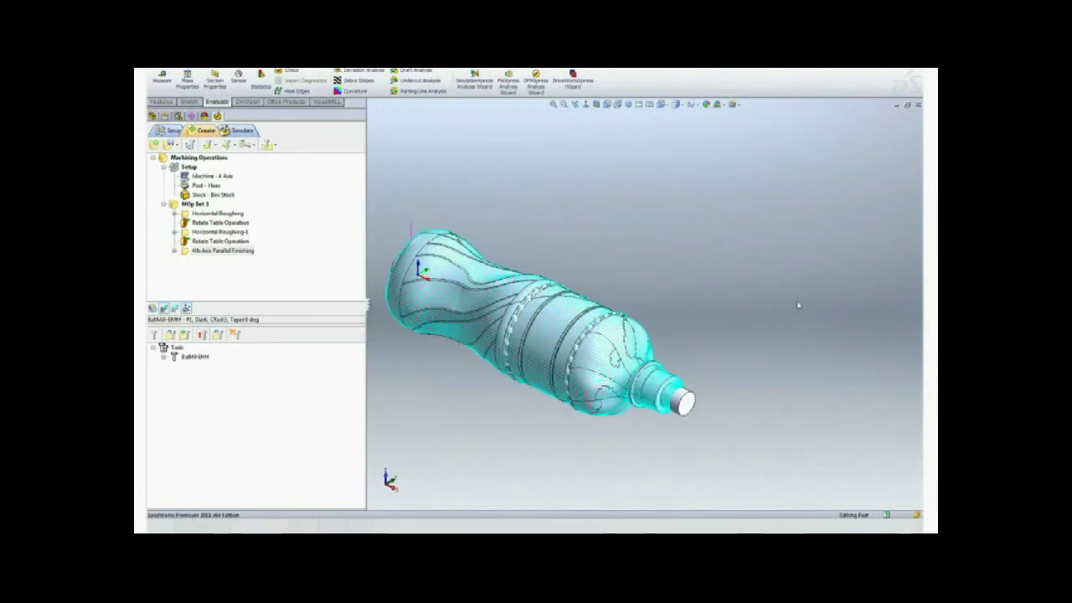
{"action": "scroll", "coordinate": [798, 305], "scroll_direction": "down", "scroll_amount": 2}
{"action": "scroll", "coordinate": [617, 318], "scroll_direction": "up", "scroll_amount": 1}
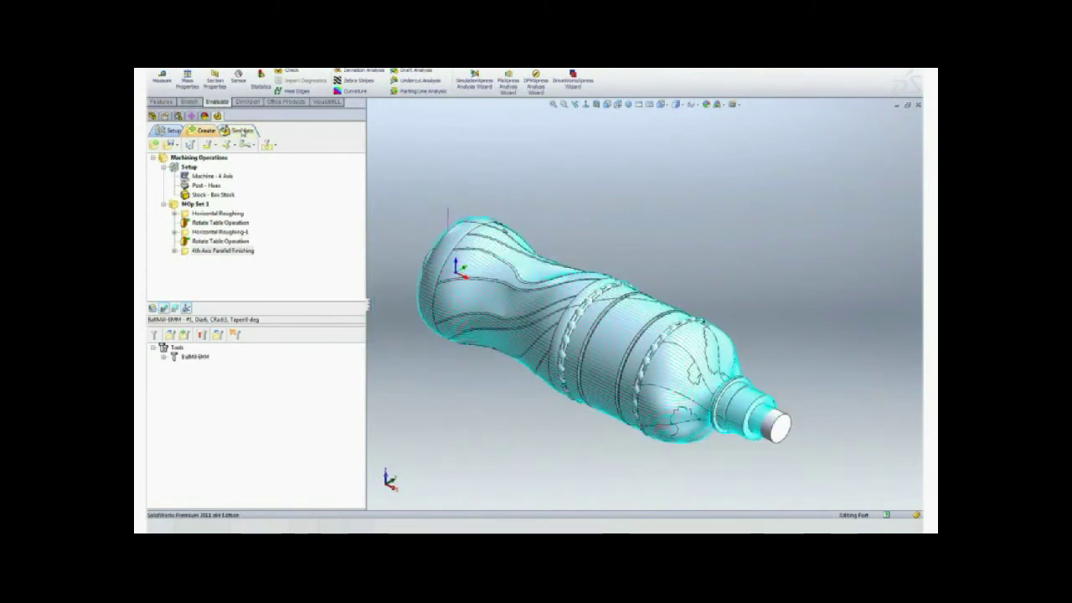
Simulate the 4th Axis Parallel Finishing operation on the roughed bottle and pause it partway
{"action": "left_click", "coordinate": [242, 131]}
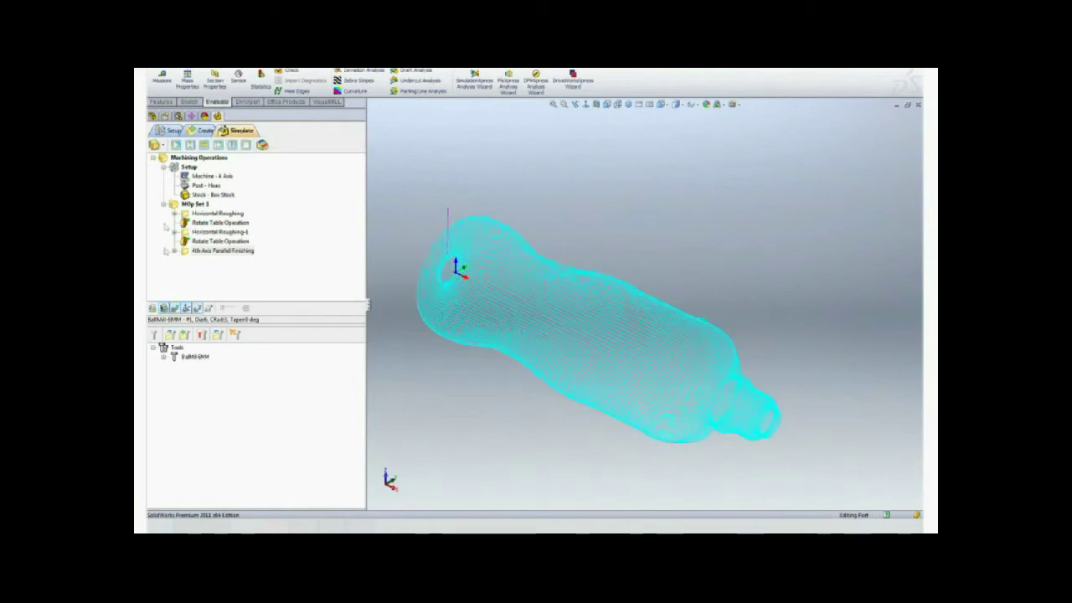
{"action": "left_click", "coordinate": [177, 145]}
{"action": "left_click", "coordinate": [176, 144]}
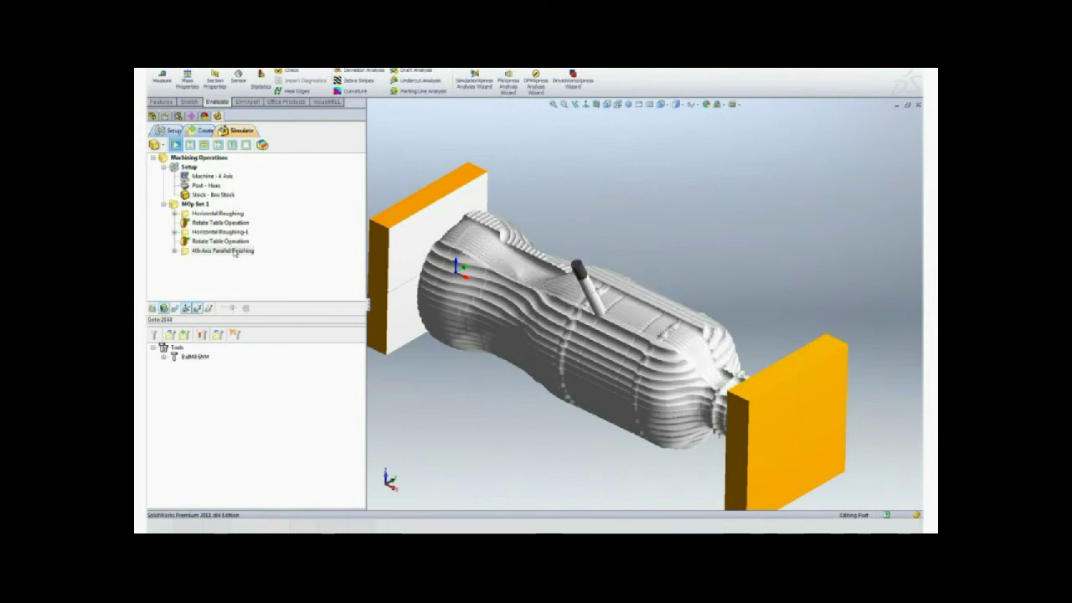
{"action": "left_click", "coordinate": [232, 148]}
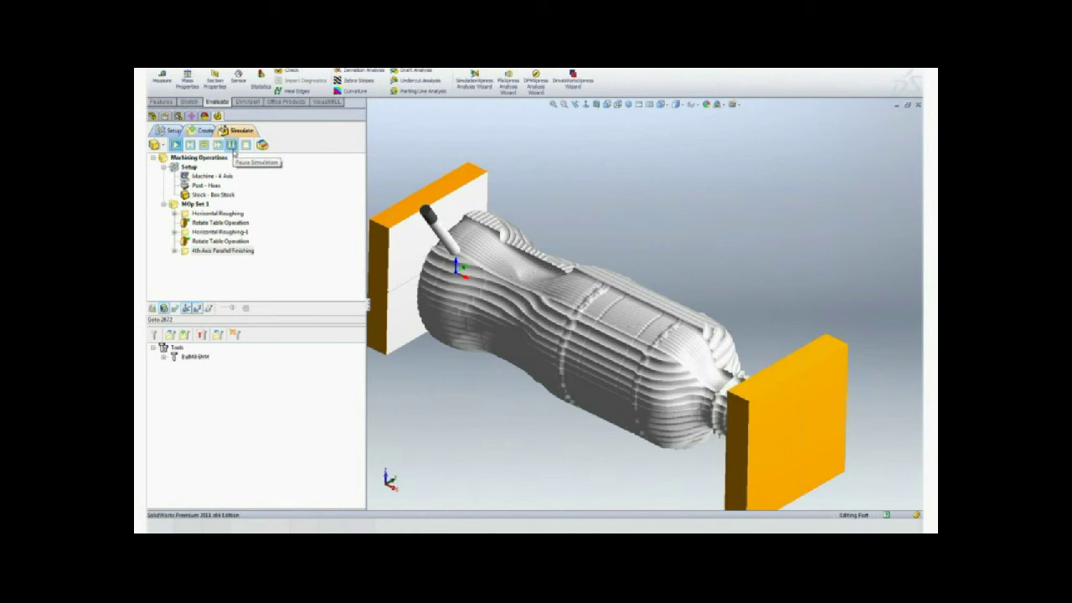
Post the 4th Axis Parallel Finishing operation as an NC file in the CAD CAM SLAM folder, look through its G-code and close the editor
{"action": "right_click", "coordinate": [185, 253]}
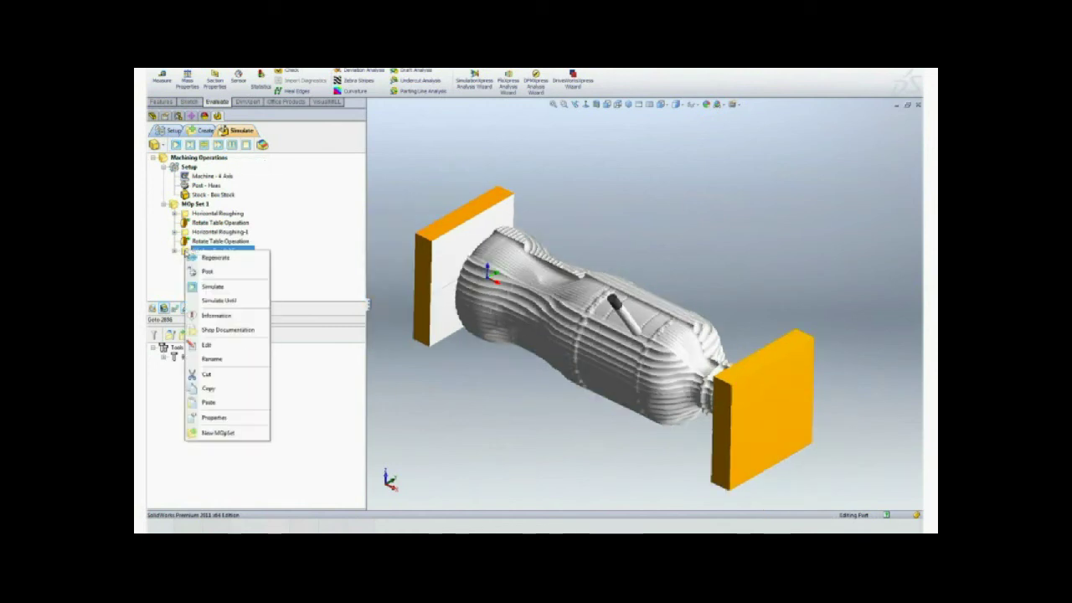
{"action": "left_click", "coordinate": [194, 272]}
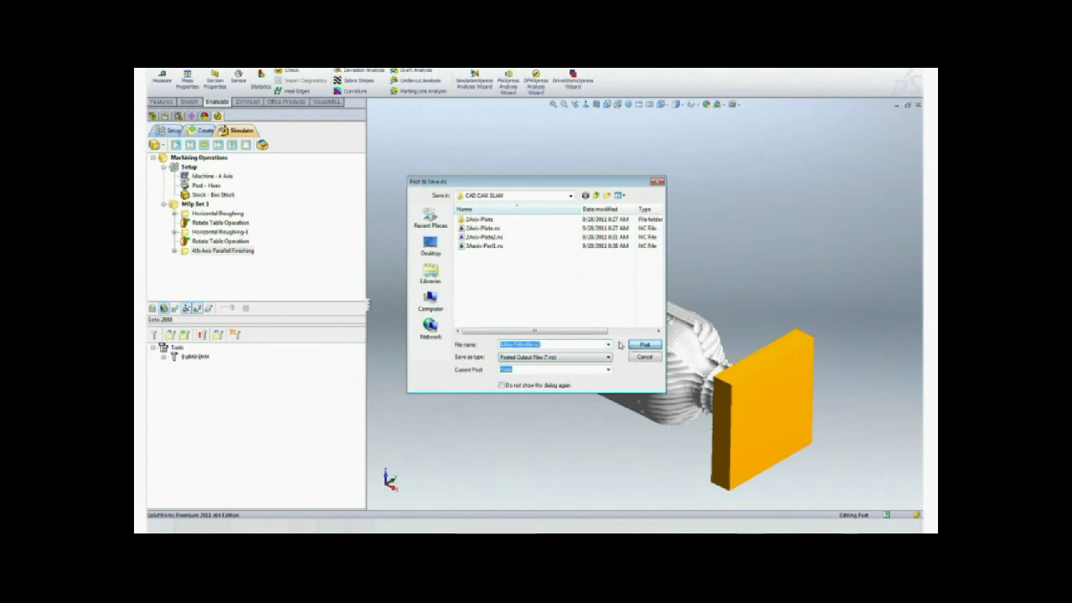
{"action": "left_click", "coordinate": [644, 344]}
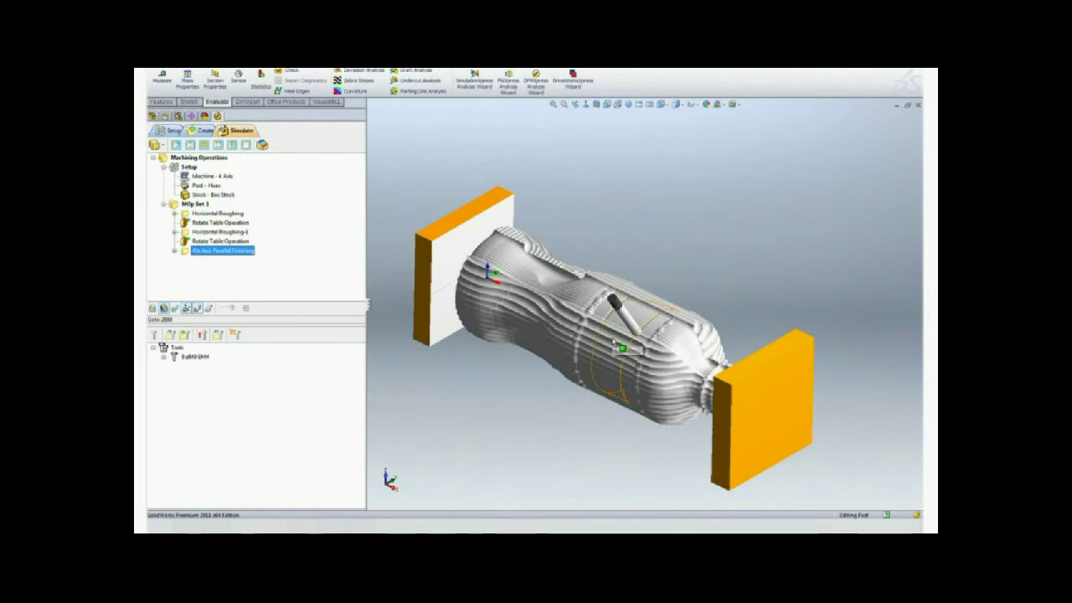
{"action": "left_click", "coordinate": [613, 341]}
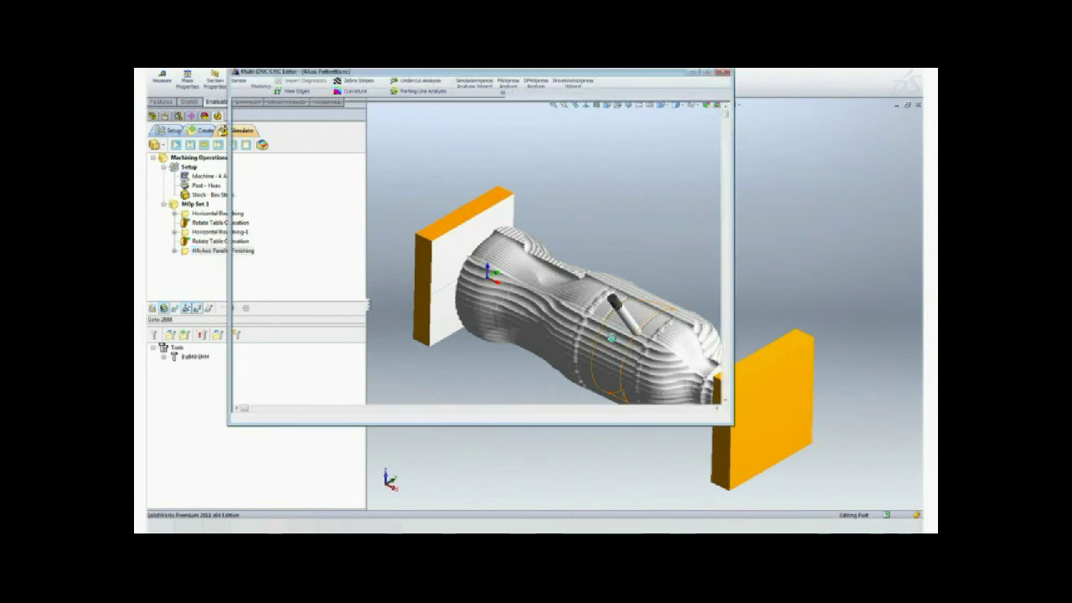
{"action": "left_click_drag", "start_coordinate": [727, 115], "coordinate": [726, 173]}
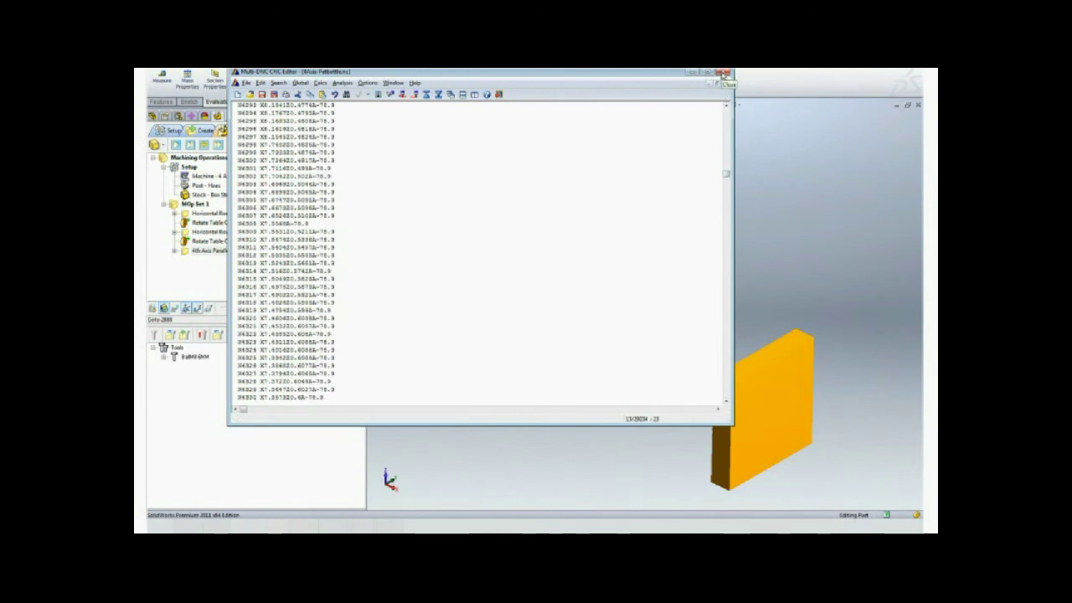
{"action": "left_click", "coordinate": [725, 74]}
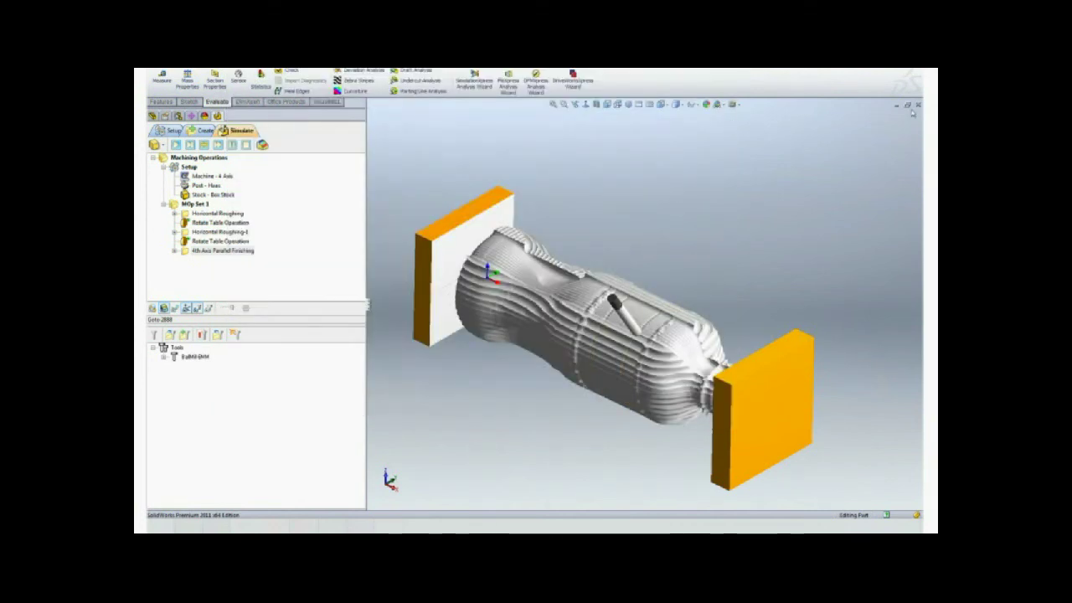
Close the bottle part without saving and open 5Axis.SLDPRT from the CAD CAM SLAM folder
{"action": "left_click", "coordinate": [917, 106]}
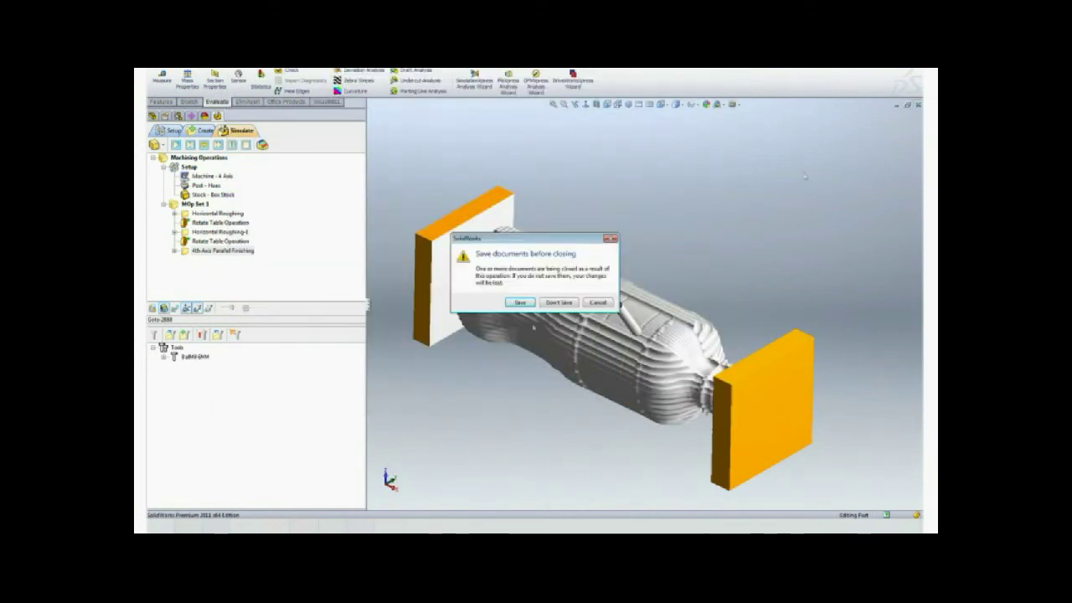
{"action": "left_click", "coordinate": [548, 305]}
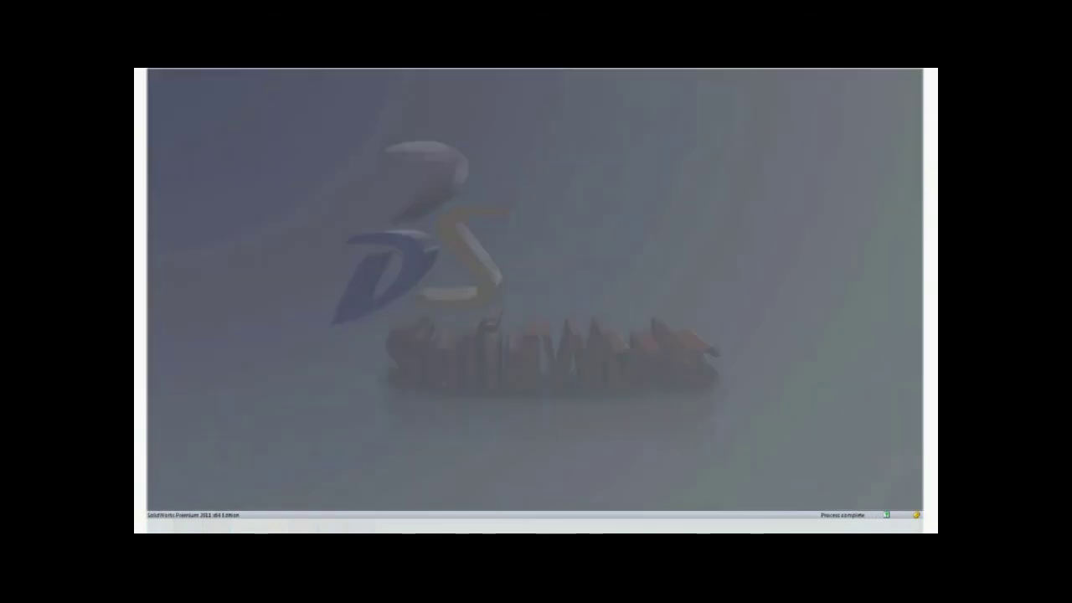
{"action": "key", "text": "ctrl+o"}
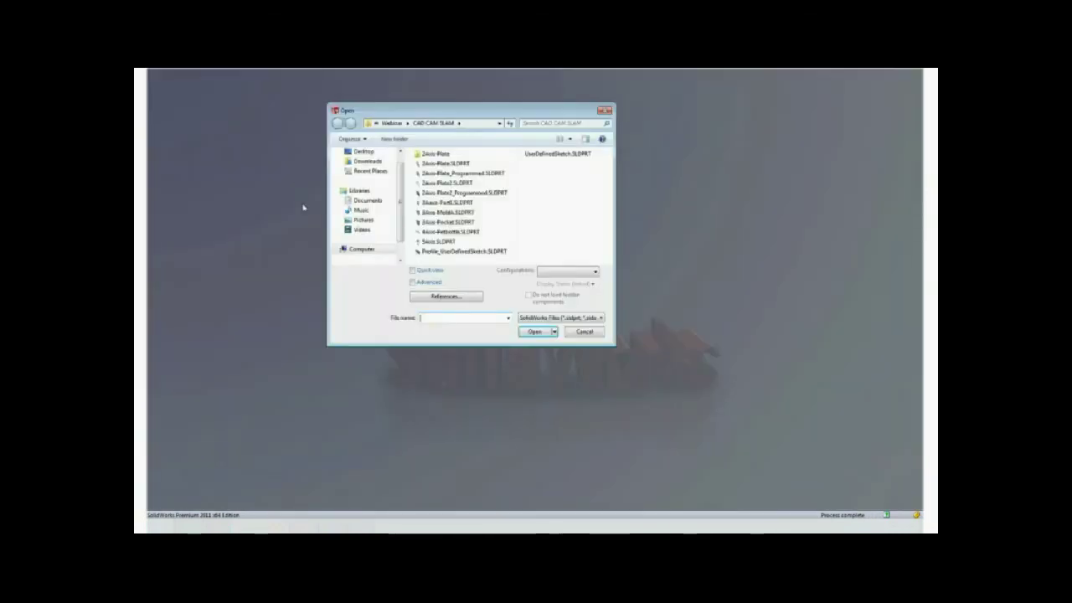
{"action": "left_click", "coordinate": [423, 248]}
{"action": "left_click", "coordinate": [530, 332]}
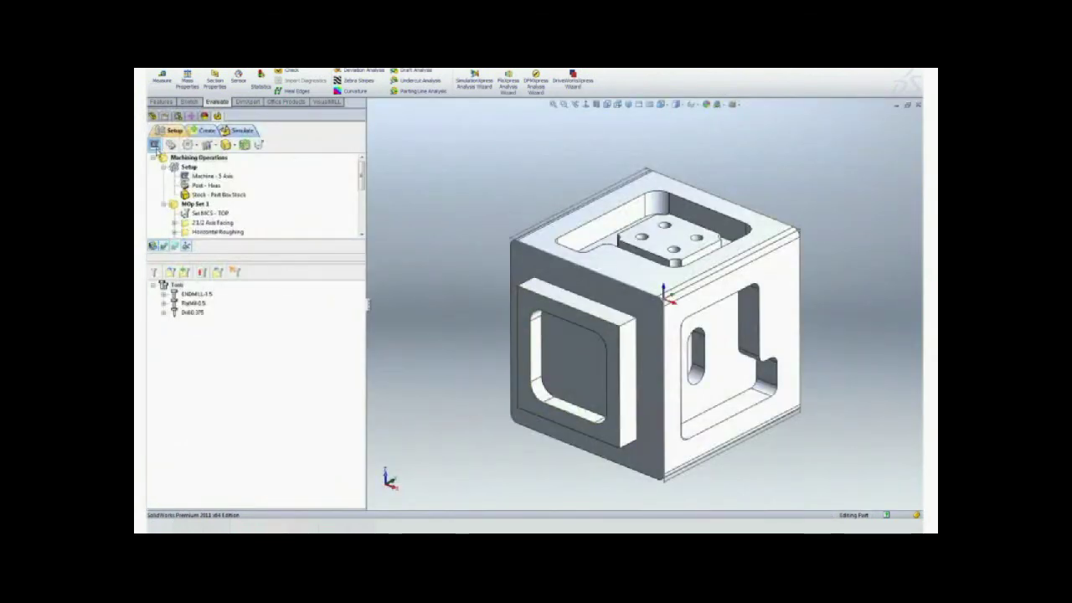
Review the 5 Axis machine setup and the available machine configurations, keeping Head/Head
{"action": "left_click", "coordinate": [158, 150]}
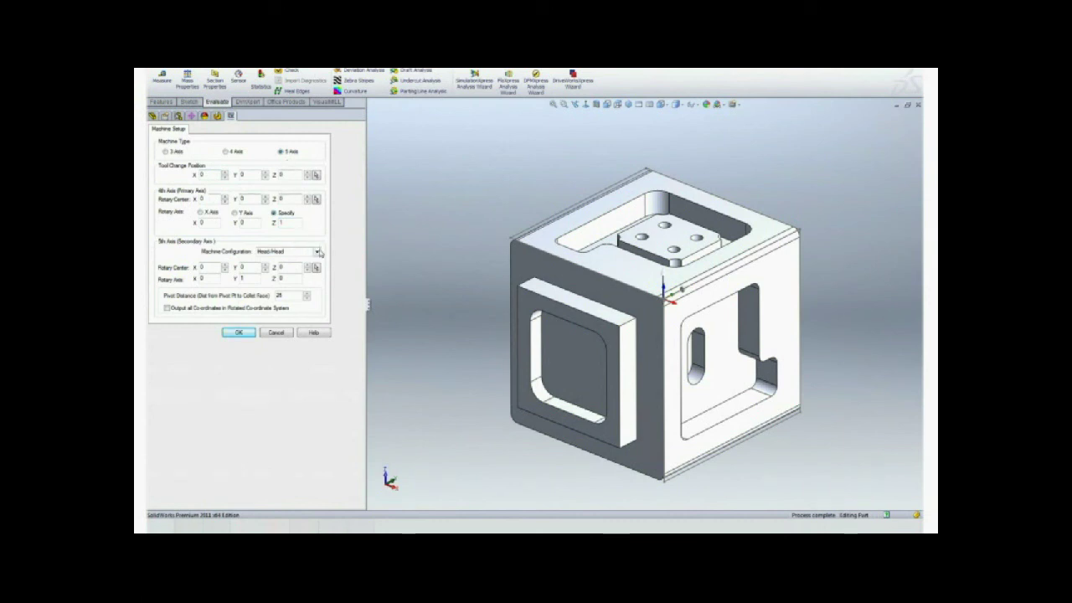
{"action": "left_click", "coordinate": [316, 252]}
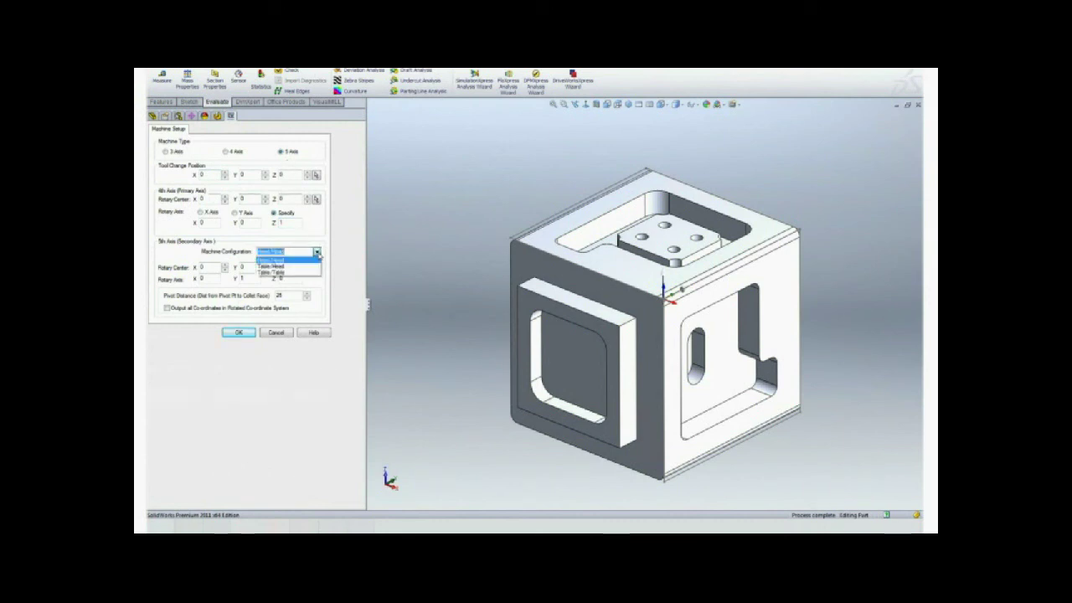
{"action": "left_click", "coordinate": [317, 252]}
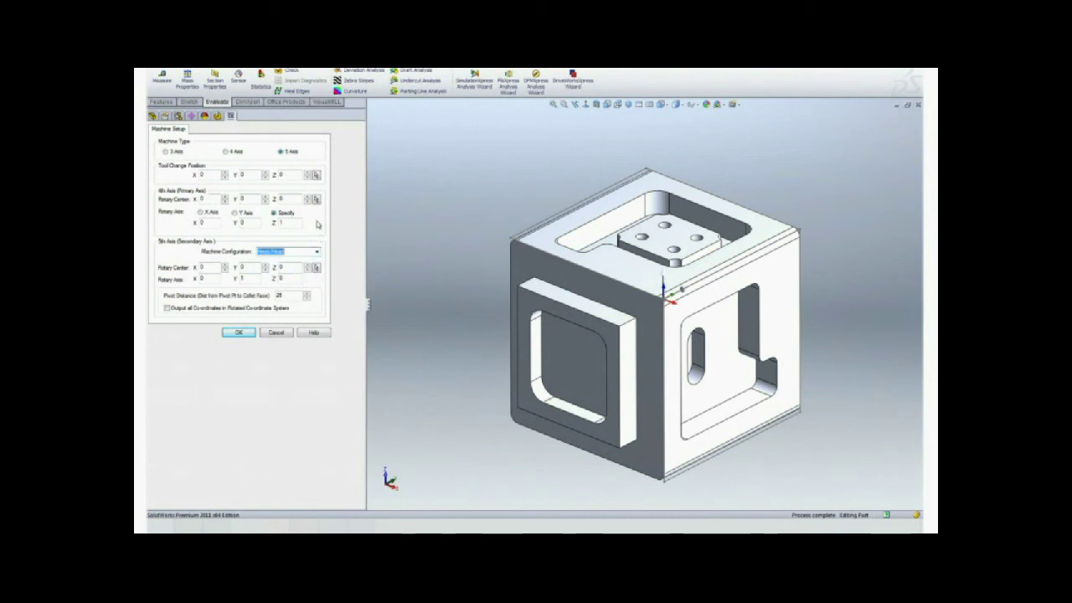
{"action": "left_click", "coordinate": [240, 334]}
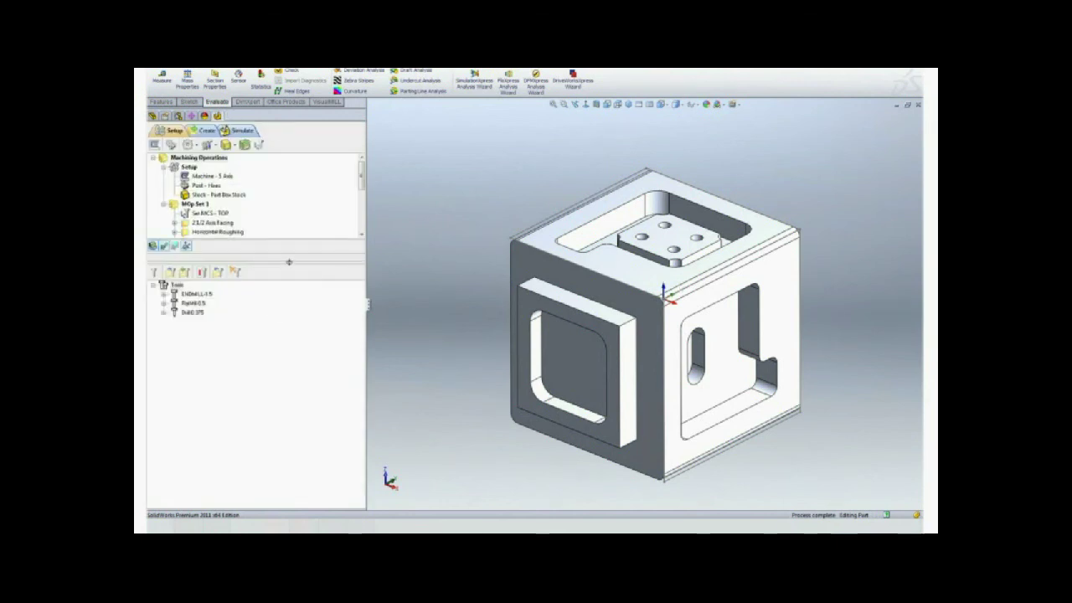
Enlarge the operations list, open the machining coordinate system of Set MCS - TOP and rotate it about X in 90-degree steps
{"action": "left_click_drag", "start_coordinate": [289, 290], "coordinate": [289, 337]}
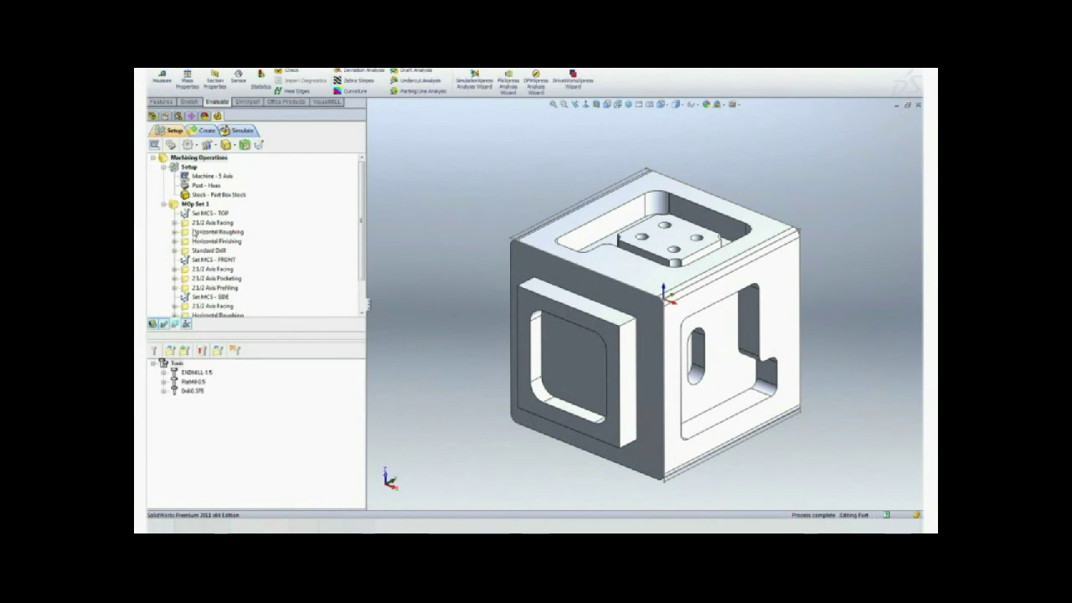
{"action": "left_click", "coordinate": [205, 213]}
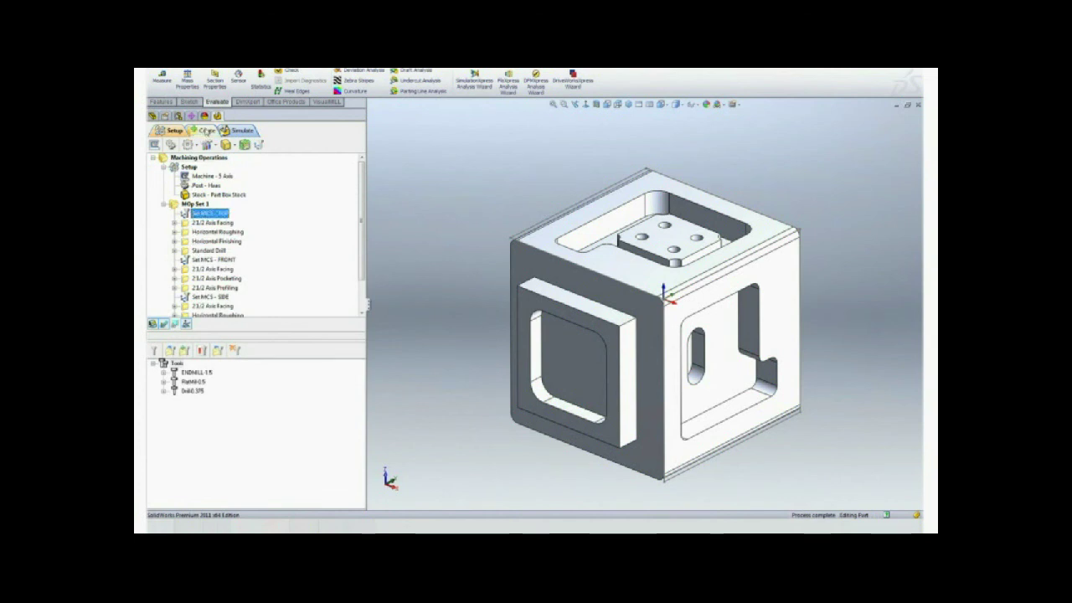
{"action": "left_click", "coordinate": [206, 131]}
{"action": "double_click", "coordinate": [187, 215]}
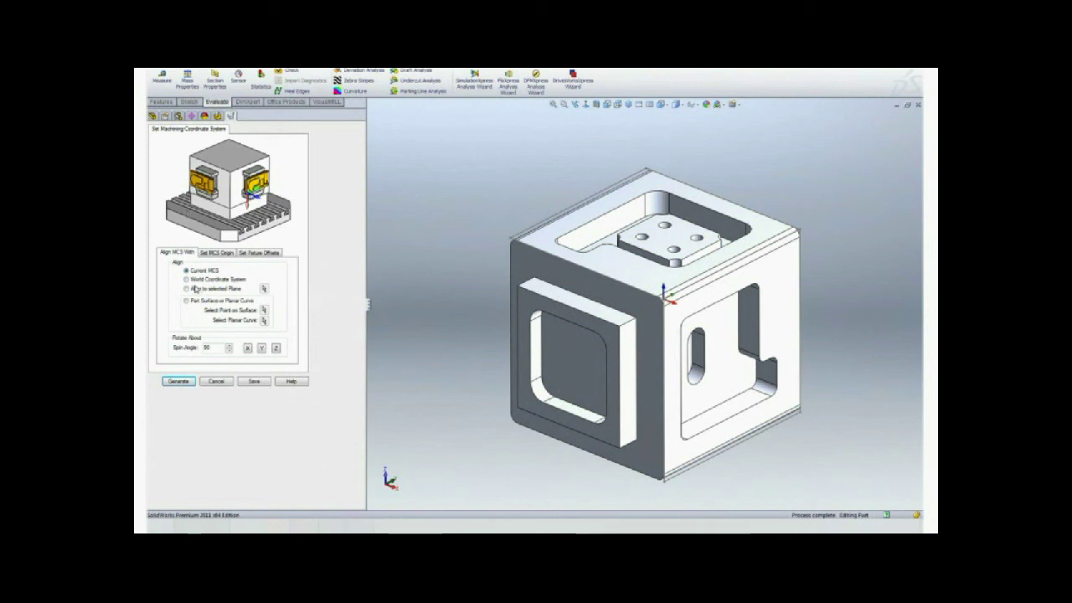
{"action": "left_click", "coordinate": [247, 348]}
{"action": "left_click", "coordinate": [247, 348]}
Align the machining coordinate system to the cube's top face as a part surface and rotate it about X in 90-degree steps
{"action": "left_click", "coordinate": [194, 303]}
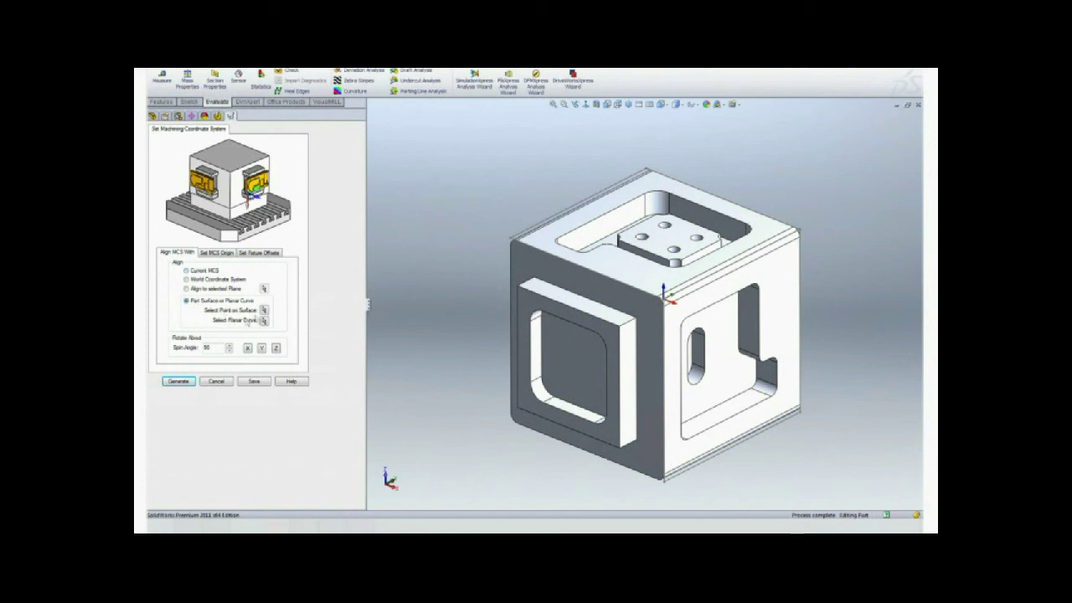
{"action": "left_click", "coordinate": [264, 312]}
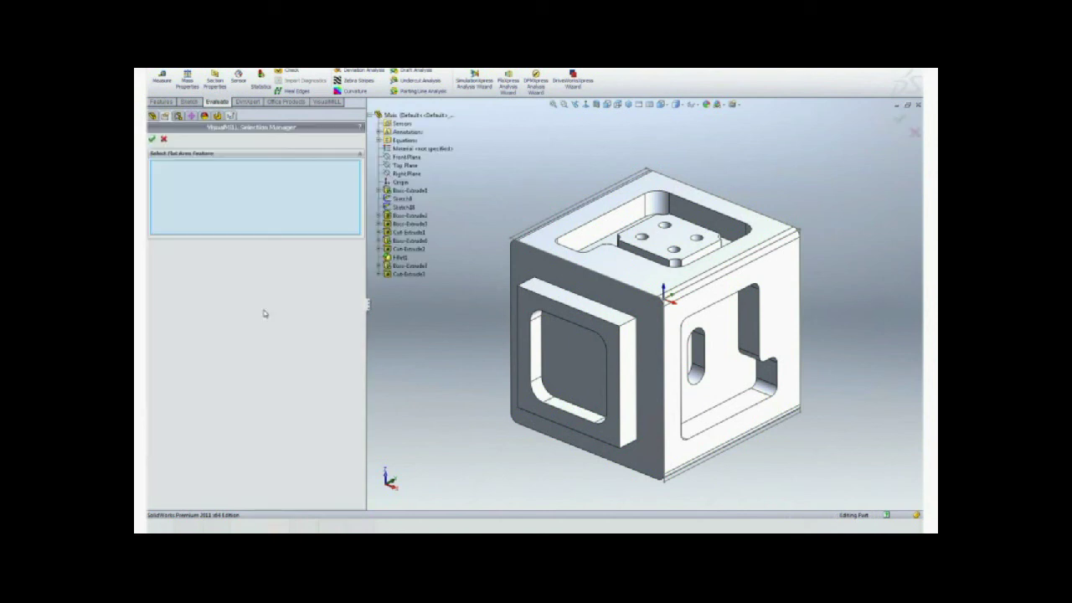
{"action": "left_click", "coordinate": [537, 244]}
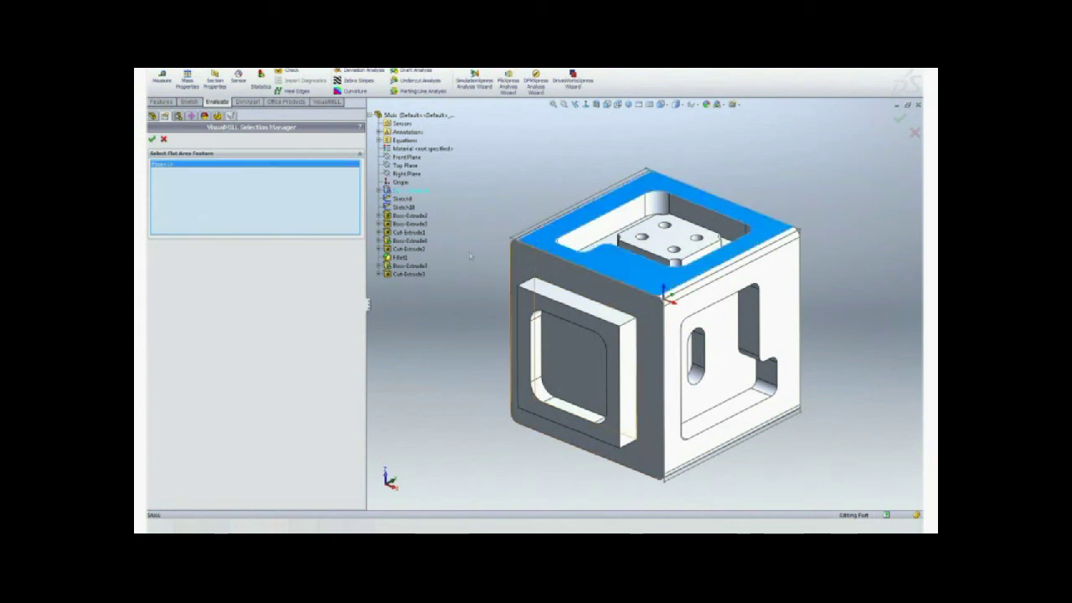
{"action": "left_click", "coordinate": [152, 139]}
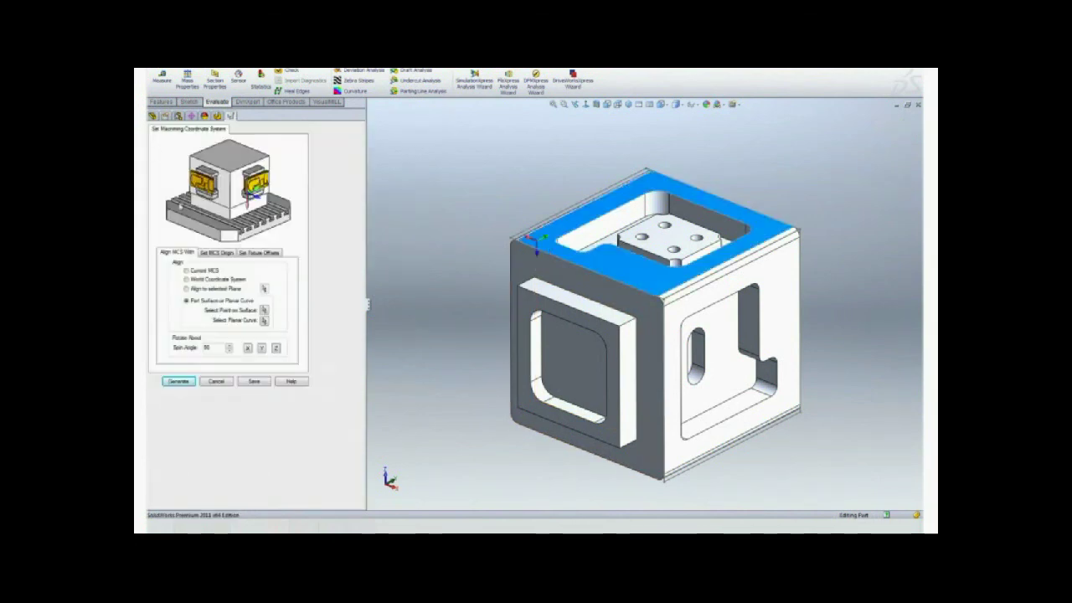
{"action": "left_click", "coordinate": [247, 352]}
{"action": "left_click", "coordinate": [248, 353]}
{"action": "left_click", "coordinate": [247, 352]}
{"action": "left_click", "coordinate": [247, 352]}
Try the origin at the stock box's highest Z and at the part box's South West corner, and discard the coordinate system changes
{"action": "left_click", "coordinate": [217, 253]}
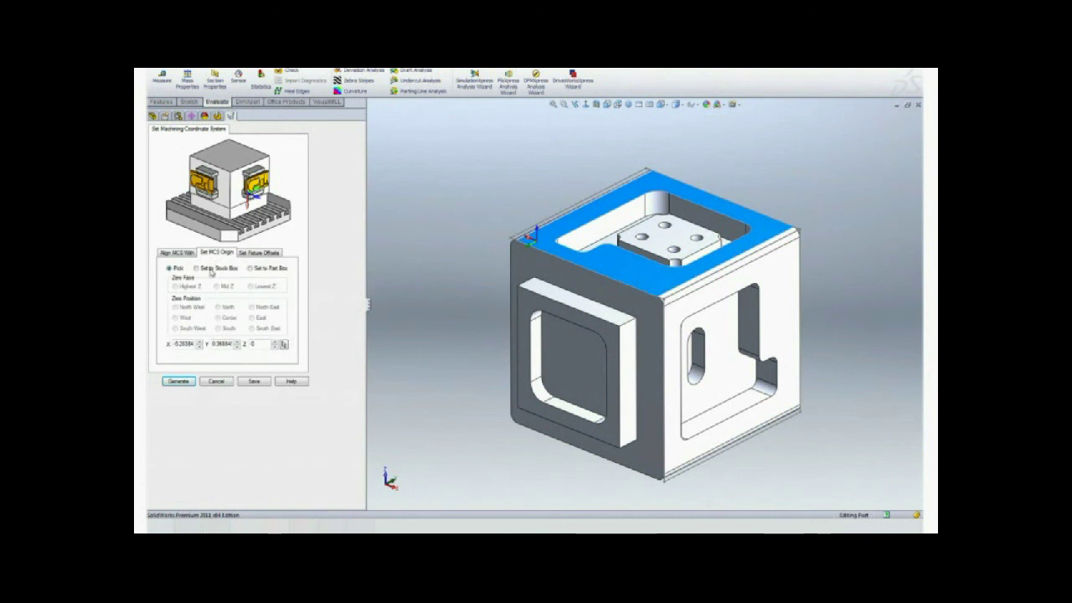
{"action": "left_click", "coordinate": [212, 270]}
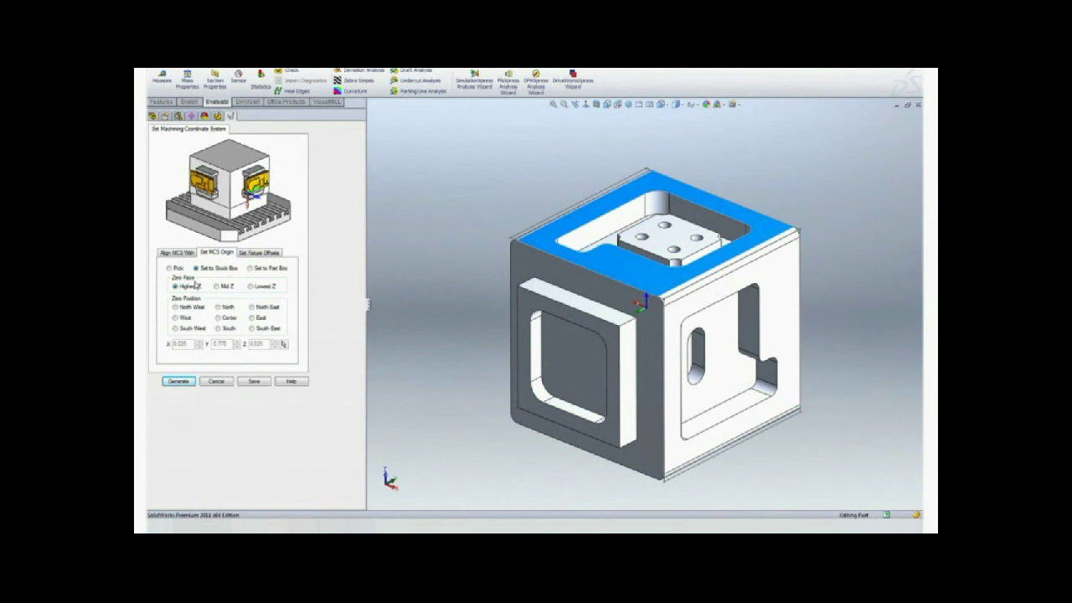
{"action": "left_click", "coordinate": [251, 268]}
{"action": "left_click", "coordinate": [175, 328]}
{"action": "left_click", "coordinate": [209, 382]}
Turn on toolpath display and review the TOP coordinate system with its facing, horizontal roughing, horizontal finishing and drilling operations
{"action": "left_click", "coordinate": [186, 214]}
{"action": "left_click", "coordinate": [444, 232]}
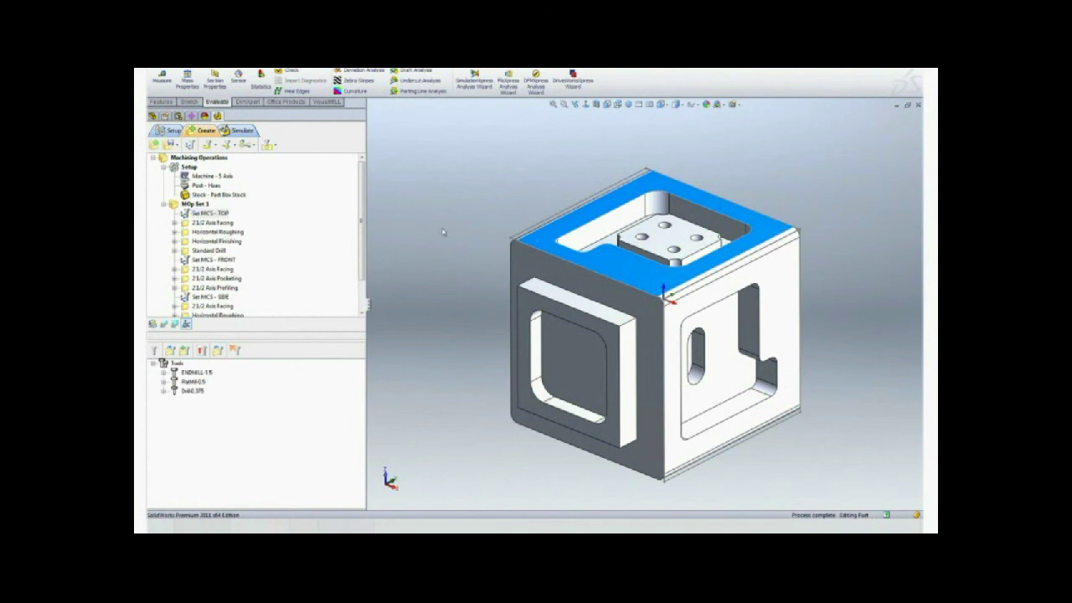
{"action": "left_click", "coordinate": [216, 224]}
{"action": "left_click", "coordinate": [165, 324]}
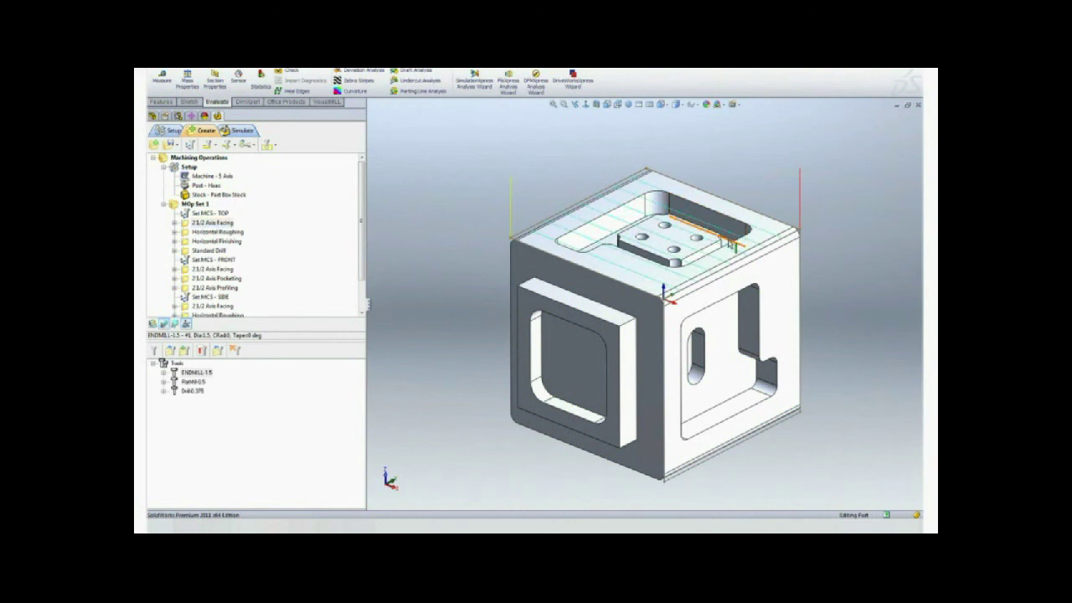
{"action": "scroll", "coordinate": [737, 238], "scroll_direction": "down", "scroll_amount": 2}
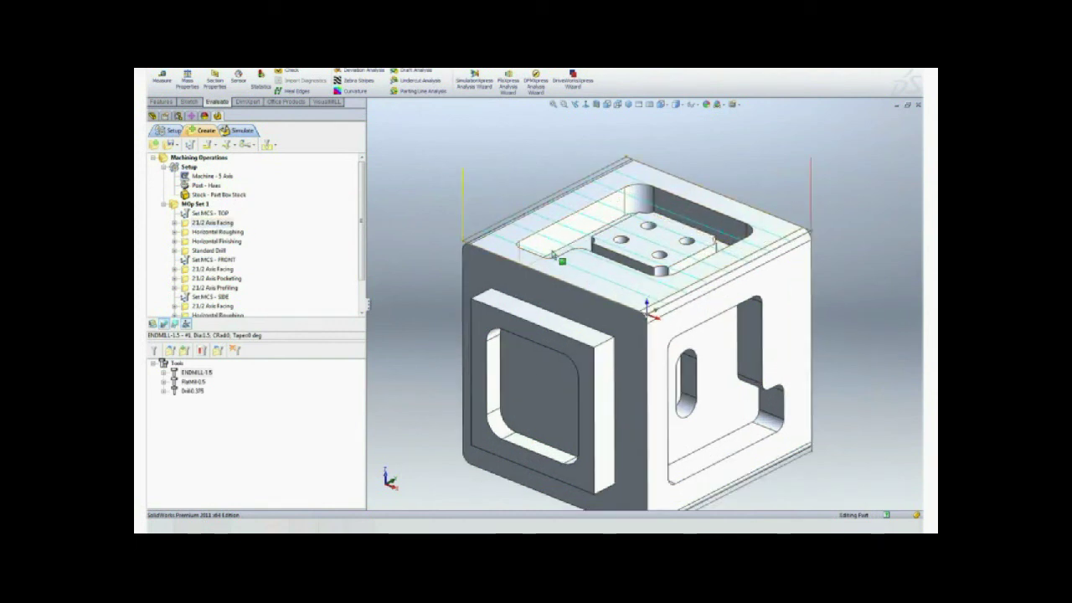
{"action": "left_click", "coordinate": [214, 233]}
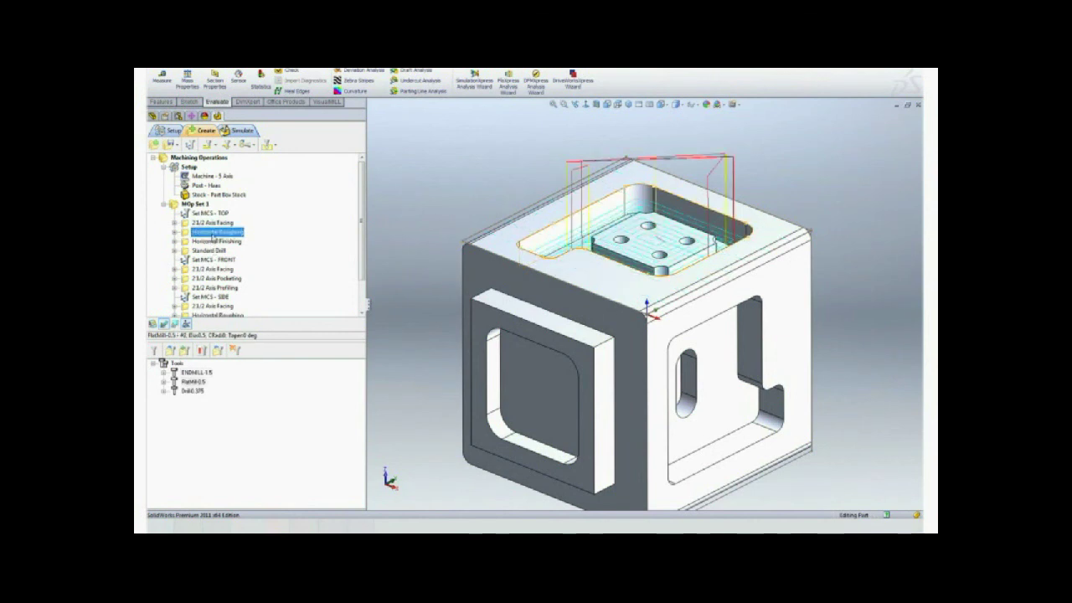
{"action": "left_click", "coordinate": [214, 242]}
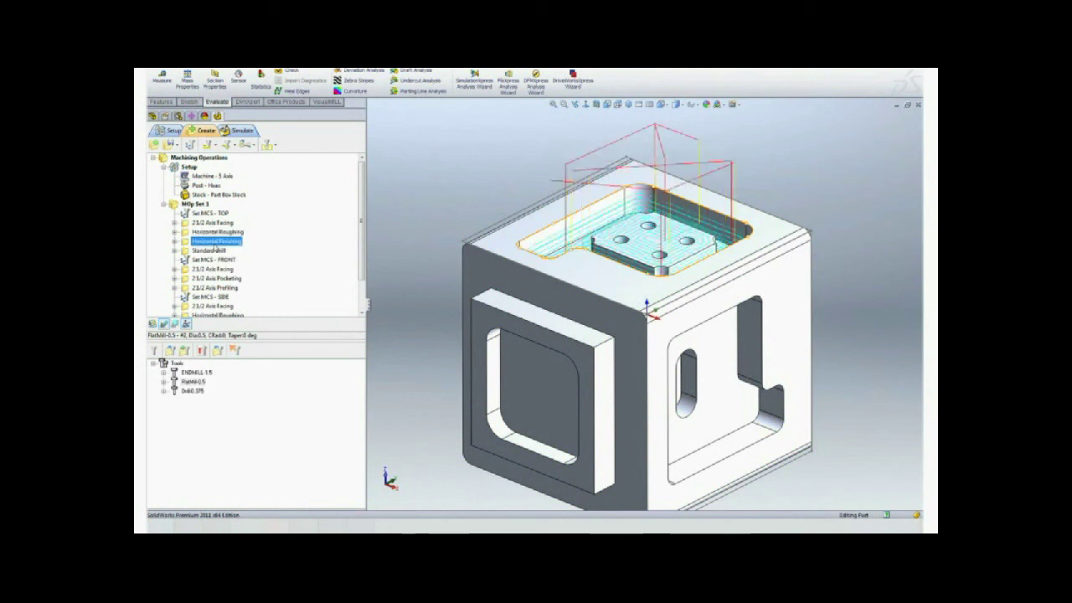
{"action": "left_click", "coordinate": [214, 252]}
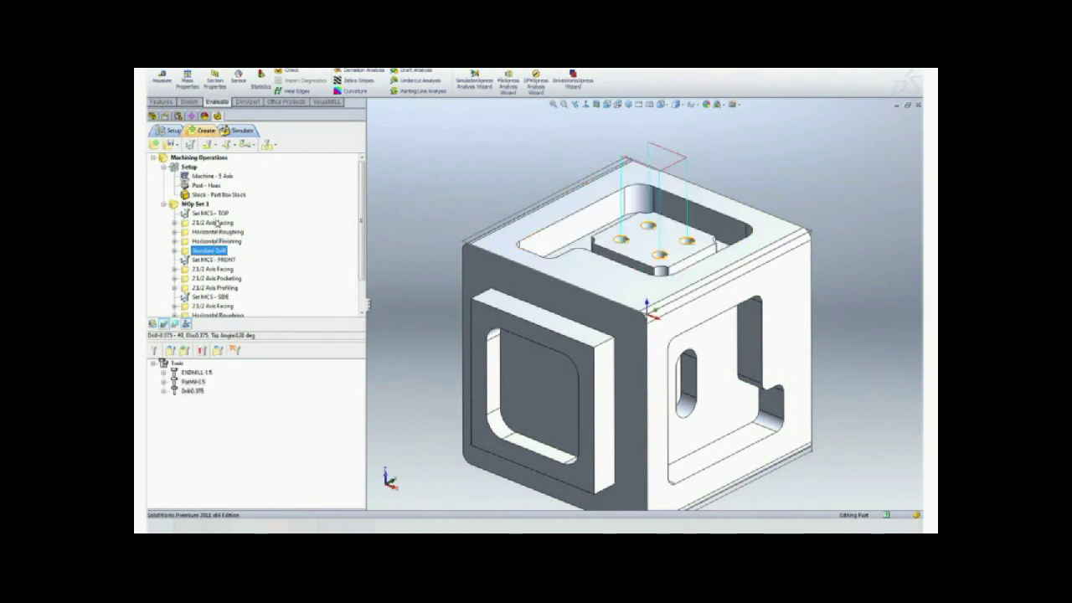
Review the FRONT coordinate system and the toolpaths of its 2 1/2 Axis Facing, Pocketing and Profiling operations
{"action": "scroll", "coordinate": [276, 256], "scroll_direction": "down", "scroll_amount": 1}
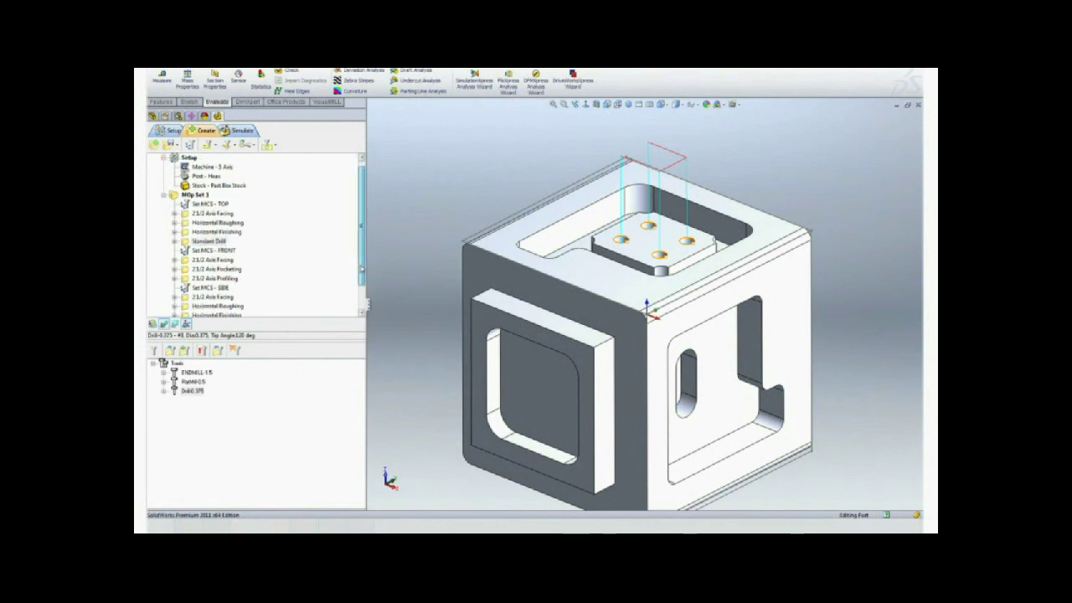
{"action": "left_click", "coordinate": [201, 250]}
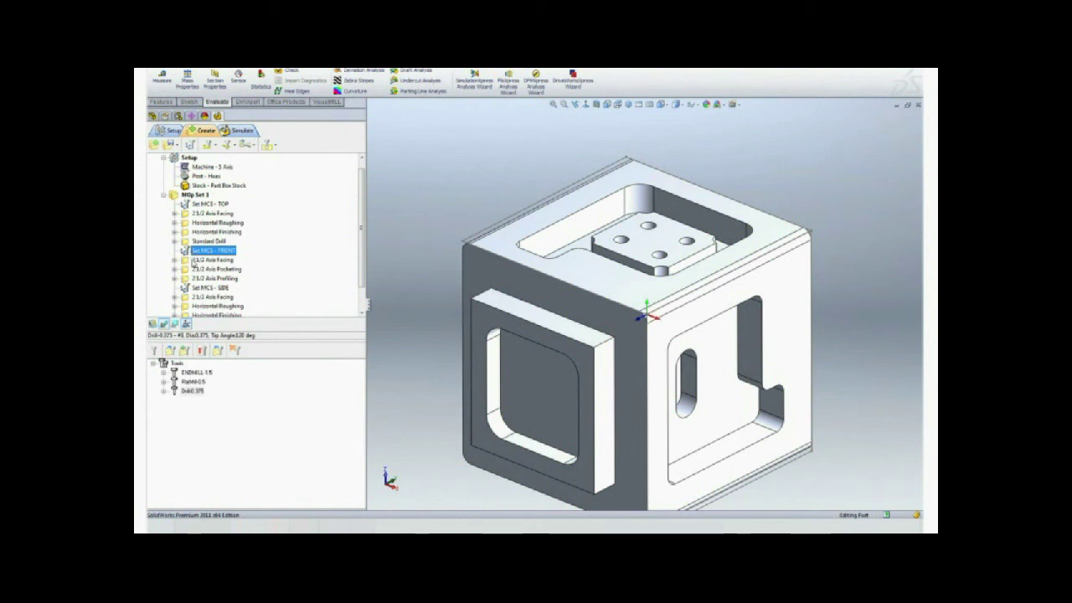
{"action": "left_click", "coordinate": [193, 261]}
{"action": "left_click", "coordinate": [197, 269]}
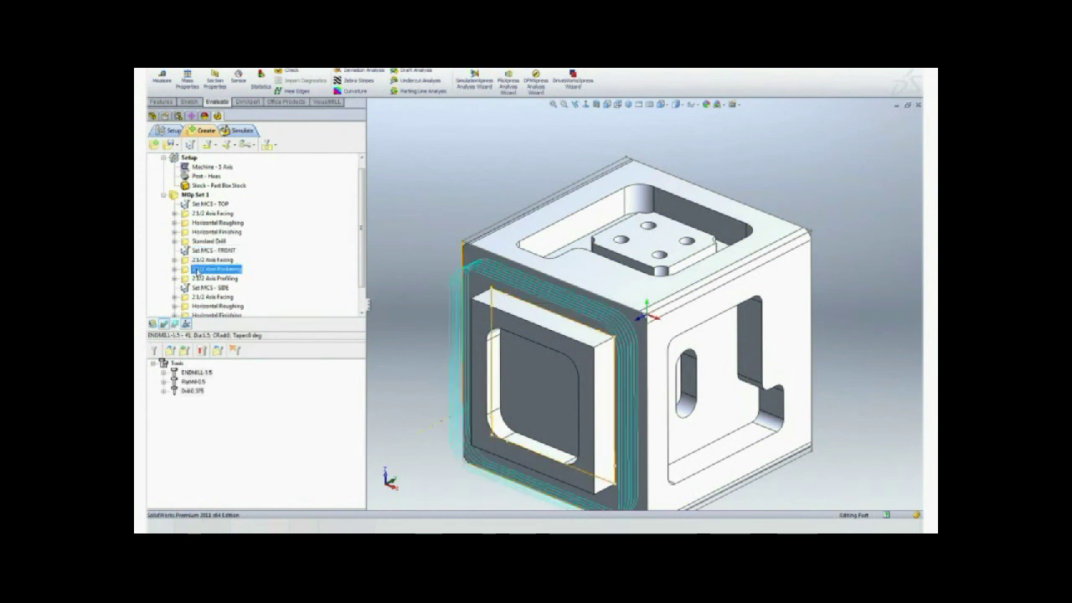
{"action": "left_click", "coordinate": [199, 279]}
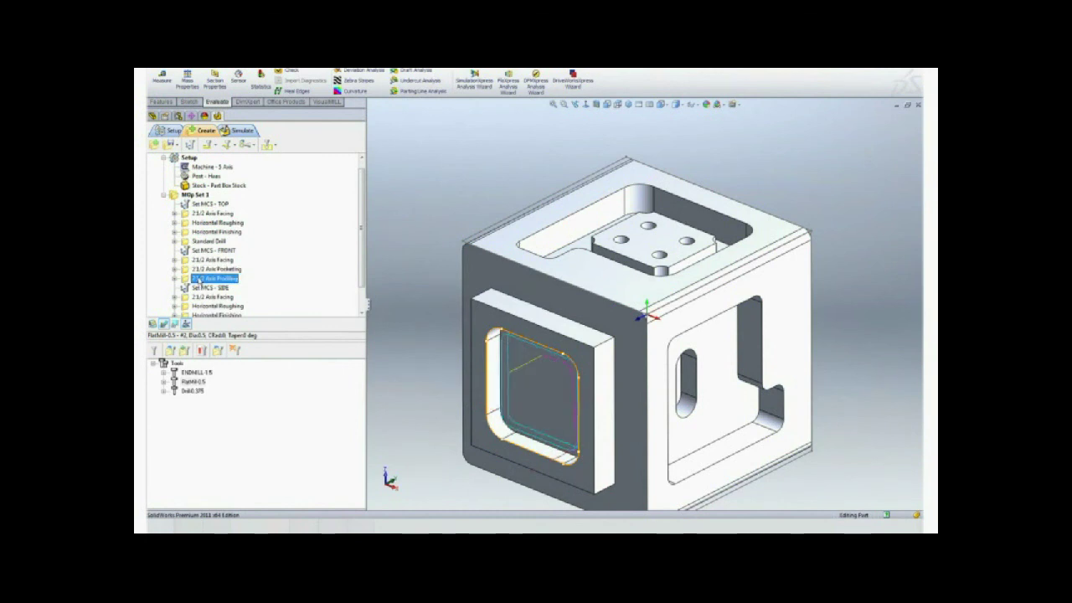
Review the SIDE and BACK coordinate systems with their facing, horizontal roughing and horizontal finishing toolpaths
{"action": "scroll", "coordinate": [200, 280], "scroll_direction": "down", "scroll_amount": 1}
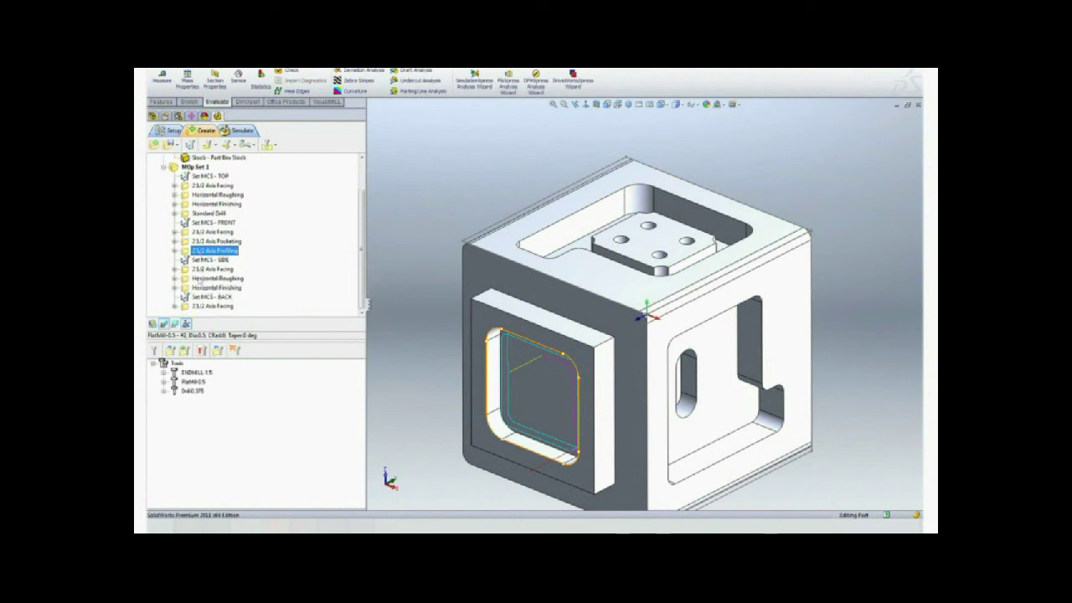
{"action": "left_click", "coordinate": [199, 261]}
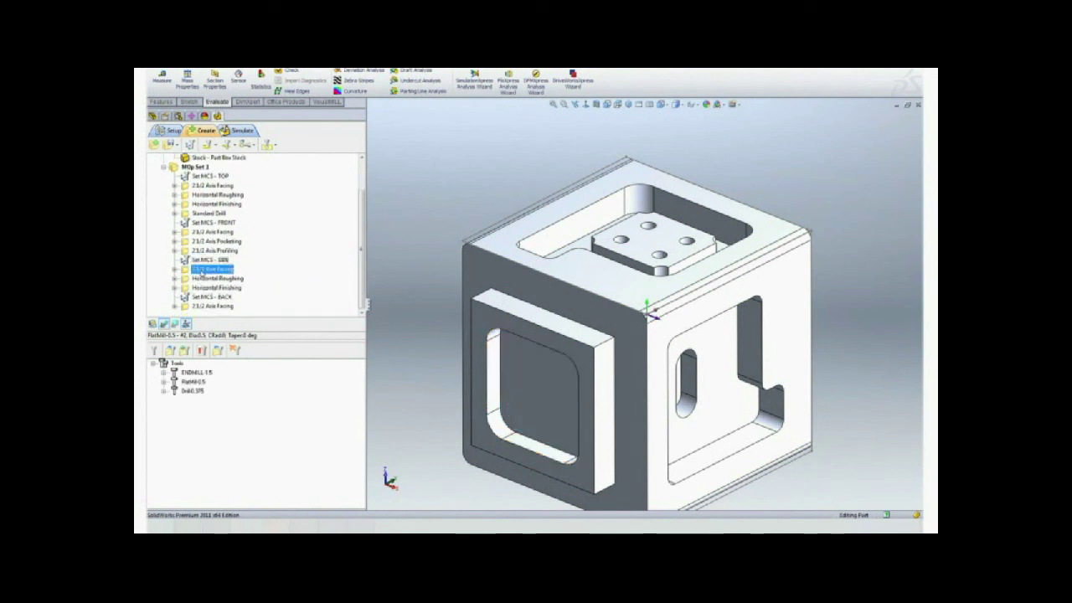
{"action": "left_click", "coordinate": [206, 278]}
{"action": "left_click", "coordinate": [206, 288]}
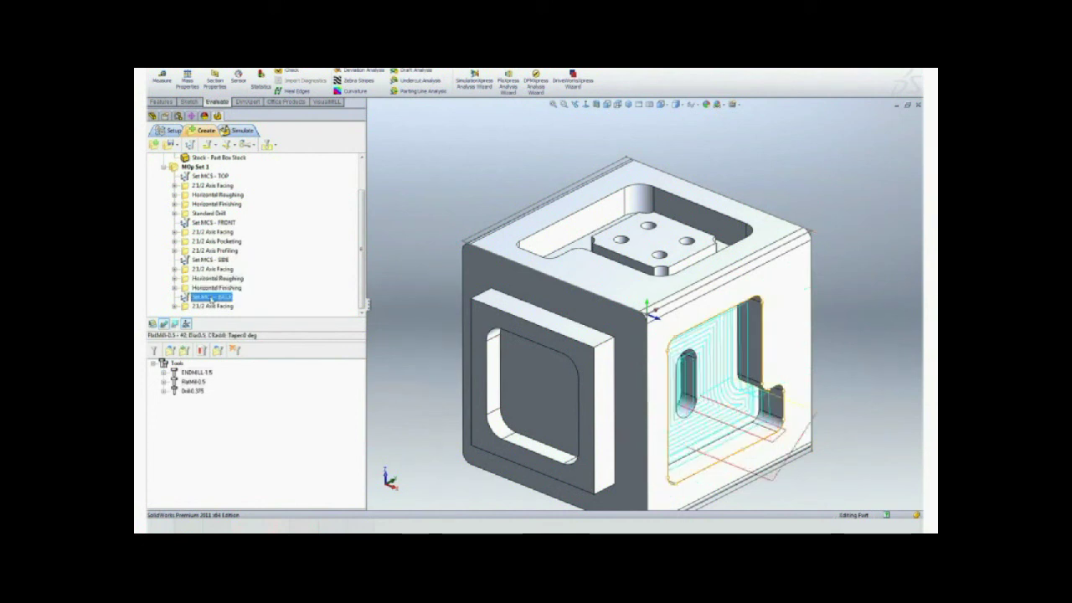
{"action": "left_click", "coordinate": [211, 306]}
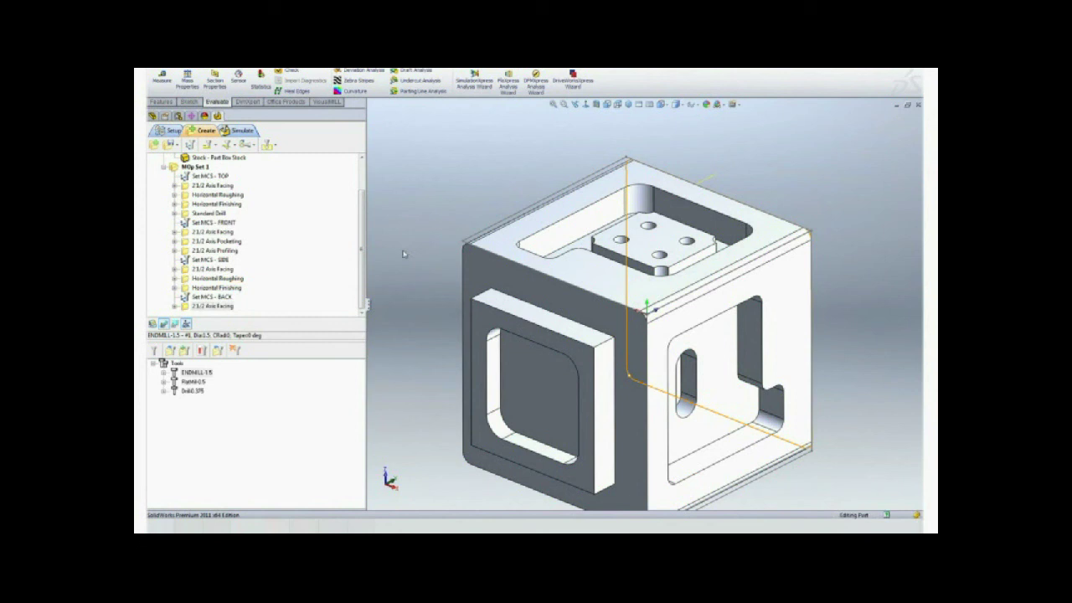
Adjust the simulation speed and simulate the whole MOp Set 1 on the box stock, hiding the toolpaths during playback
{"action": "scroll", "coordinate": [403, 253], "scroll_direction": "up", "scroll_amount": 1}
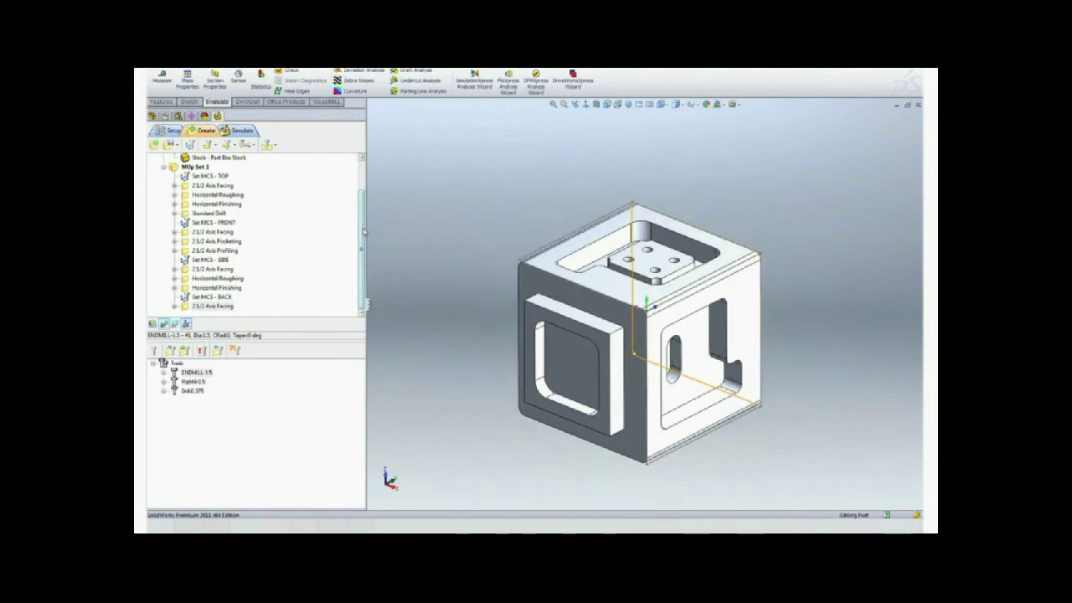
{"action": "scroll", "coordinate": [364, 231], "scroll_direction": "up", "scroll_amount": 2}
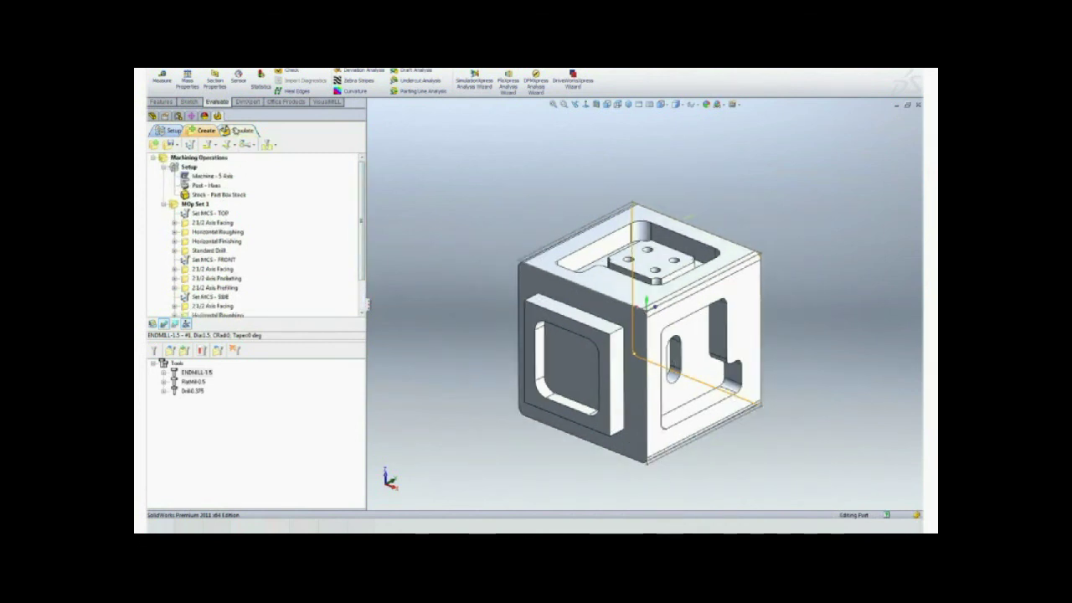
{"action": "left_click", "coordinate": [239, 131]}
{"action": "left_click", "coordinate": [195, 204]}
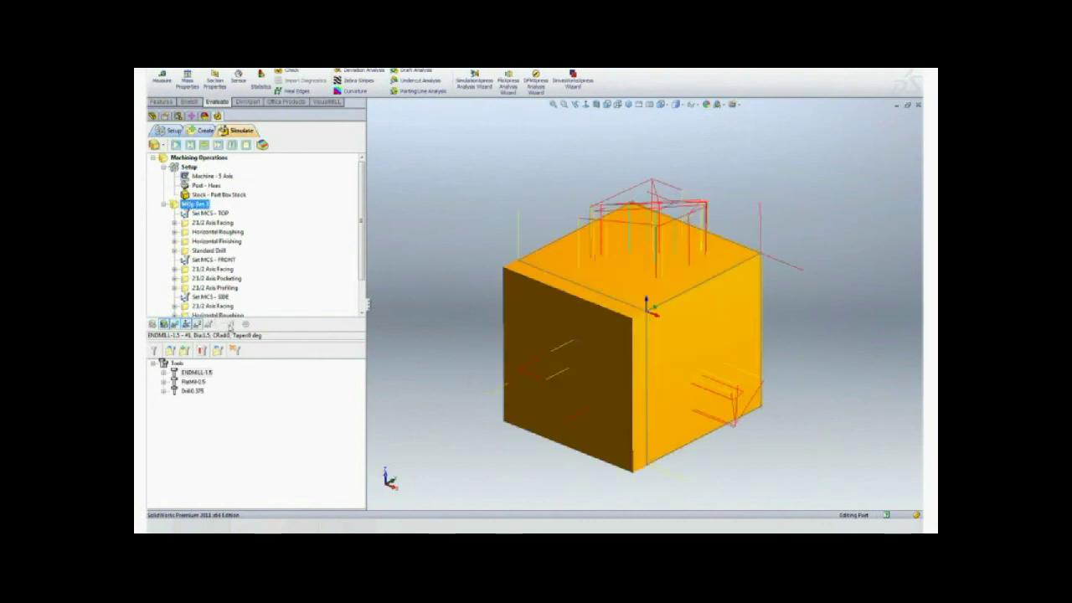
{"action": "left_click_drag", "start_coordinate": [233, 327], "coordinate": [221, 328]}
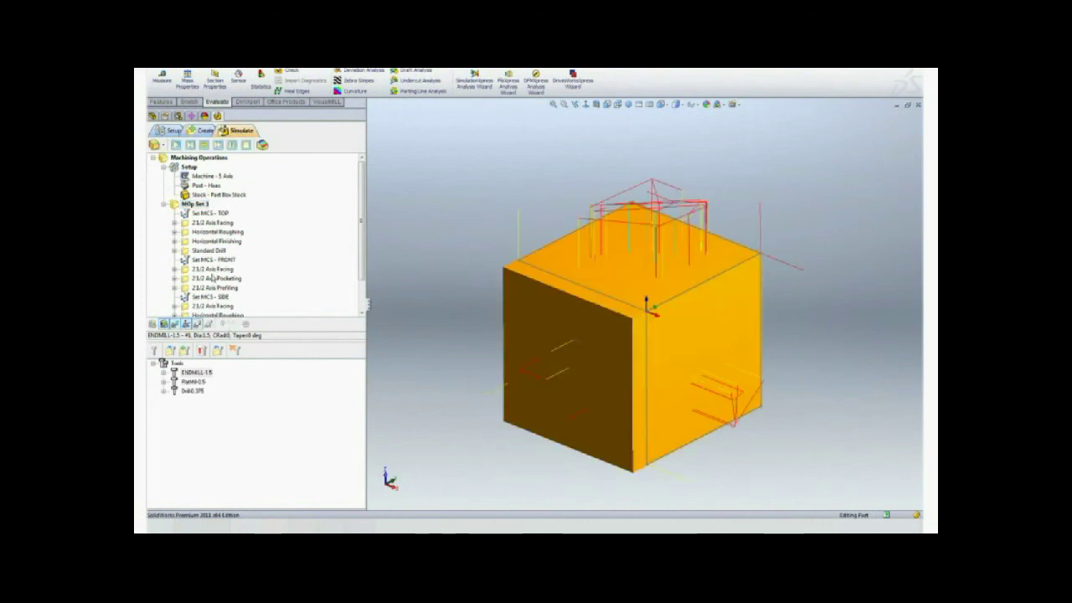
{"action": "left_click", "coordinate": [175, 145]}
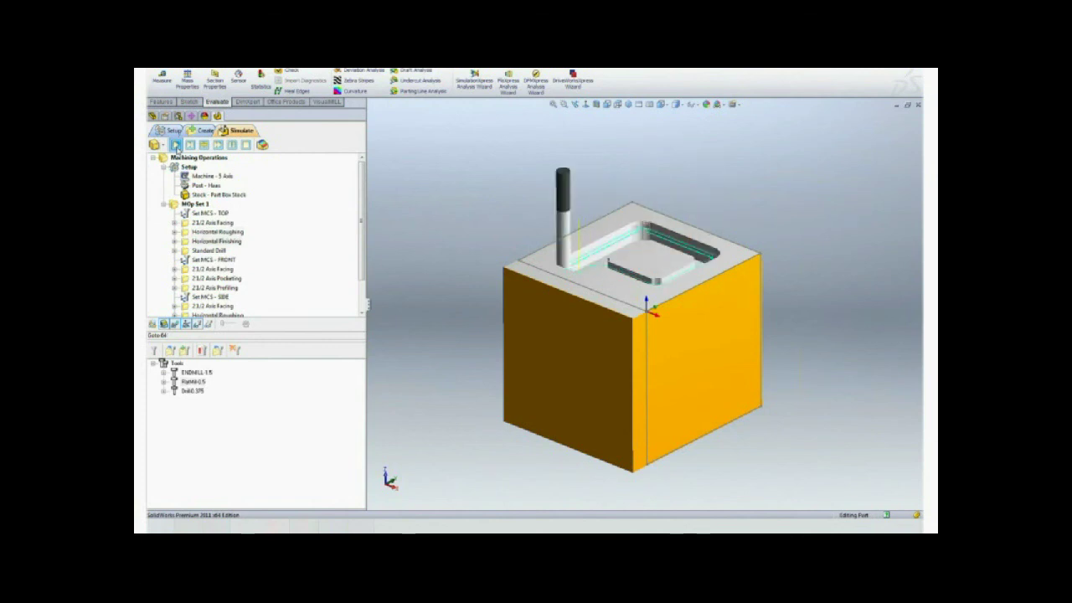
{"action": "left_click", "coordinate": [177, 326]}
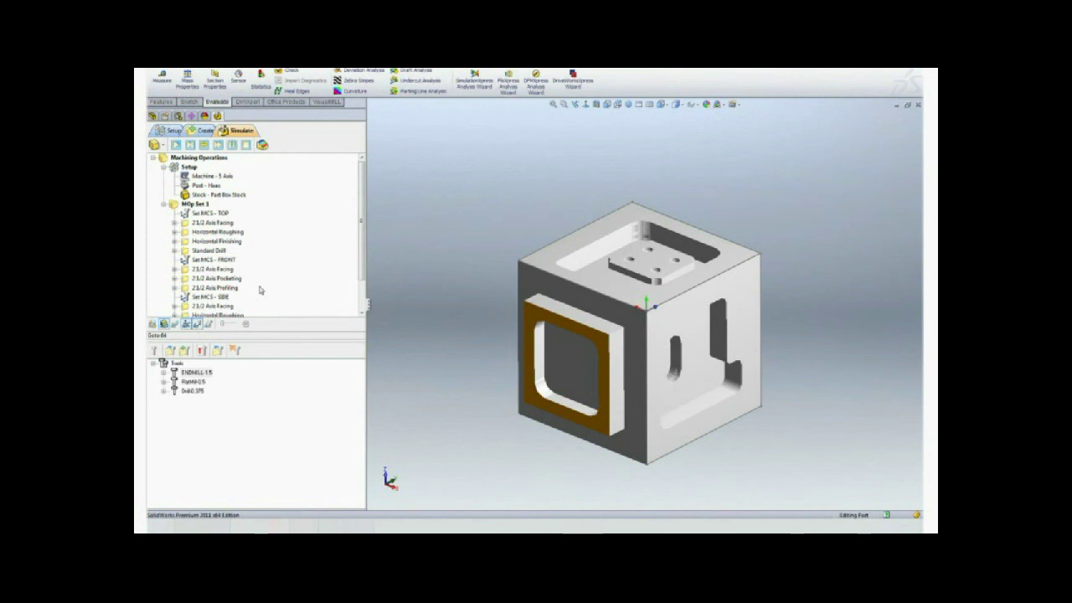
Switch to the Shop Document window in Mozilla Firefox
{"action": "key", "text": "alt+Tab"}
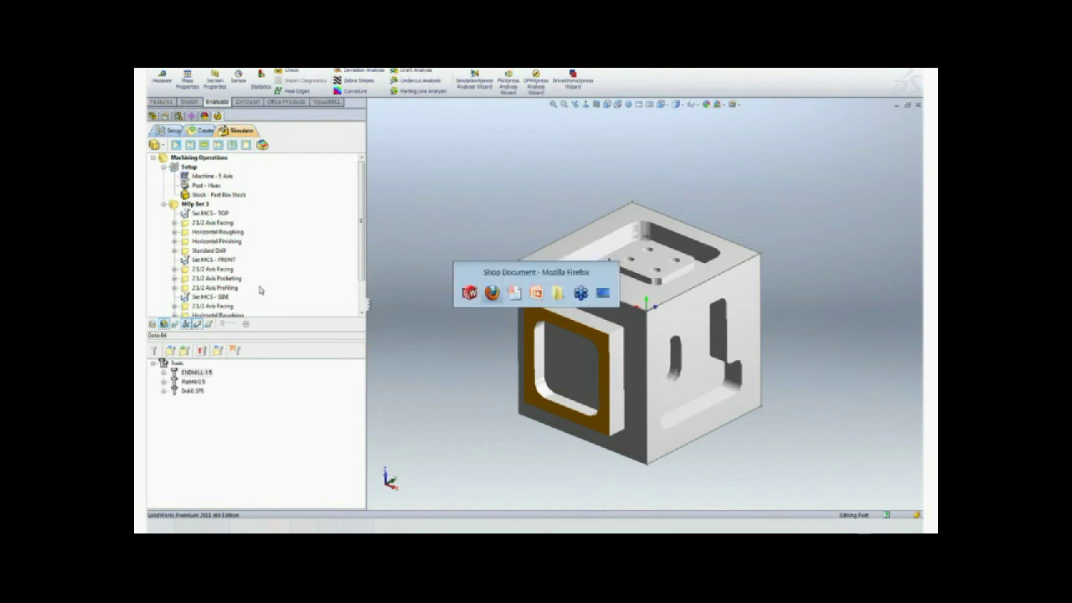